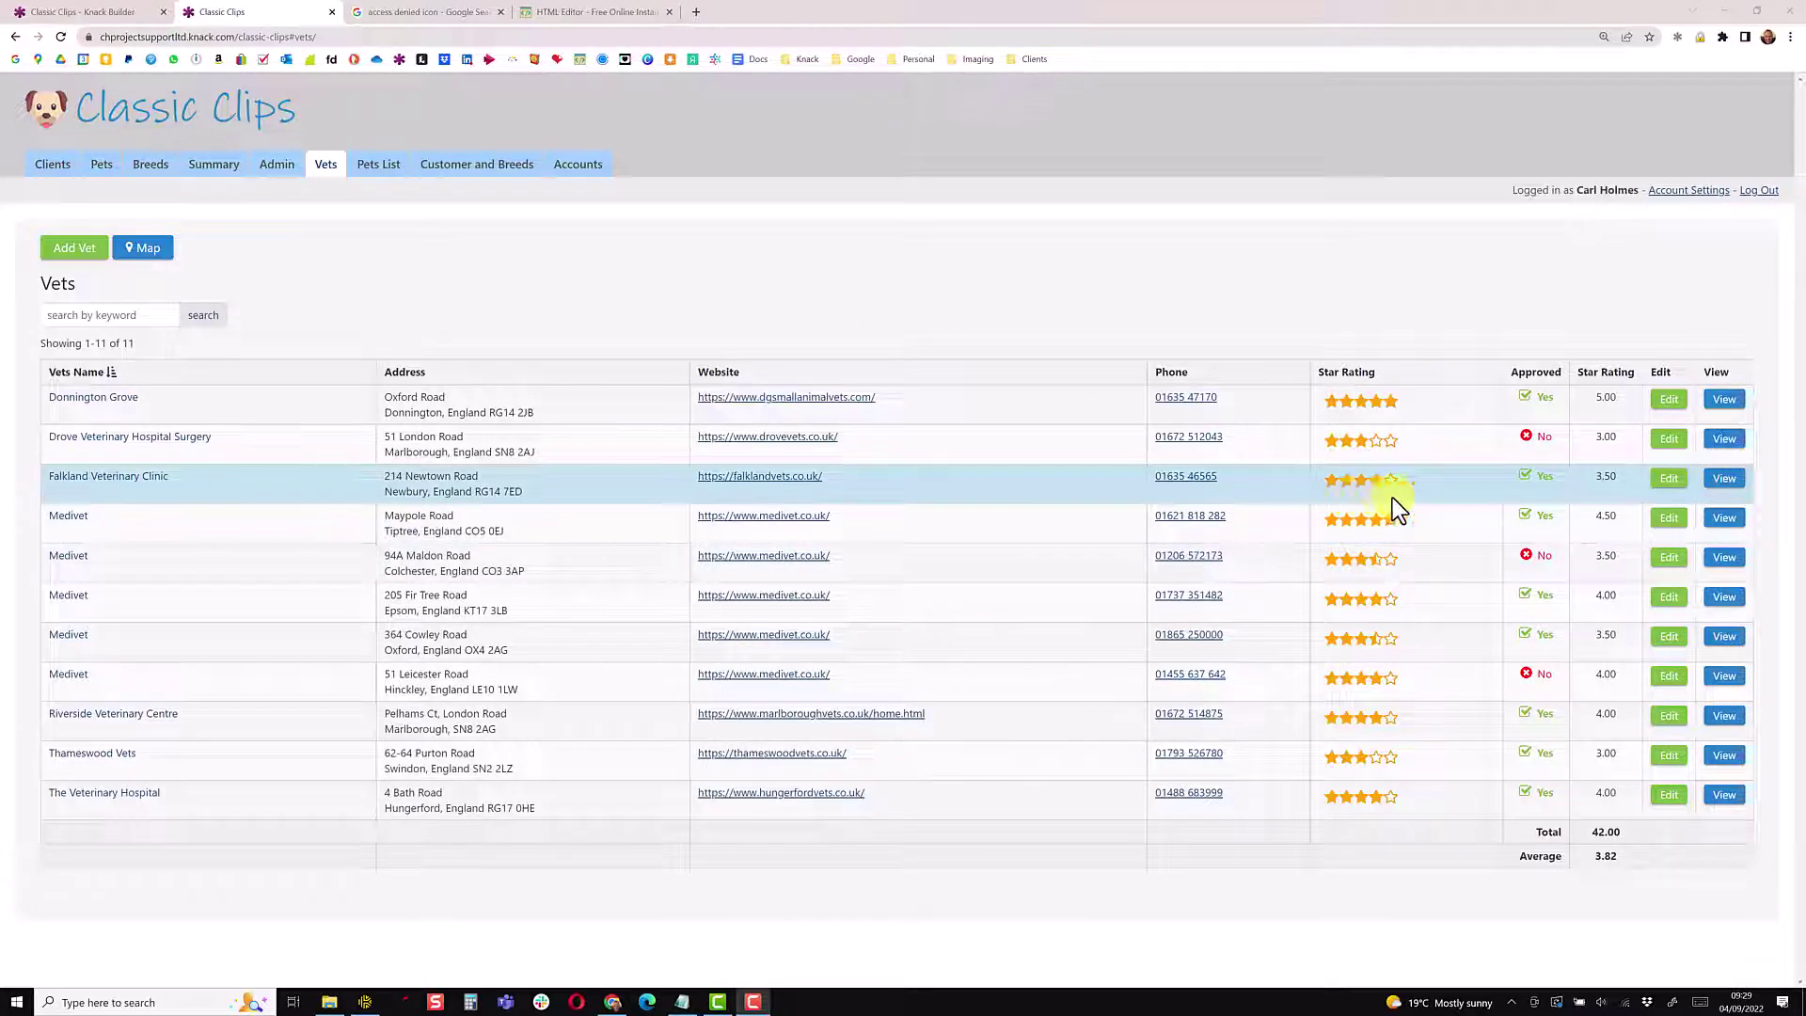
Check the edit and details pages of the Donnington Grove vet in the live app for the restricted-access message
click(1669, 403)
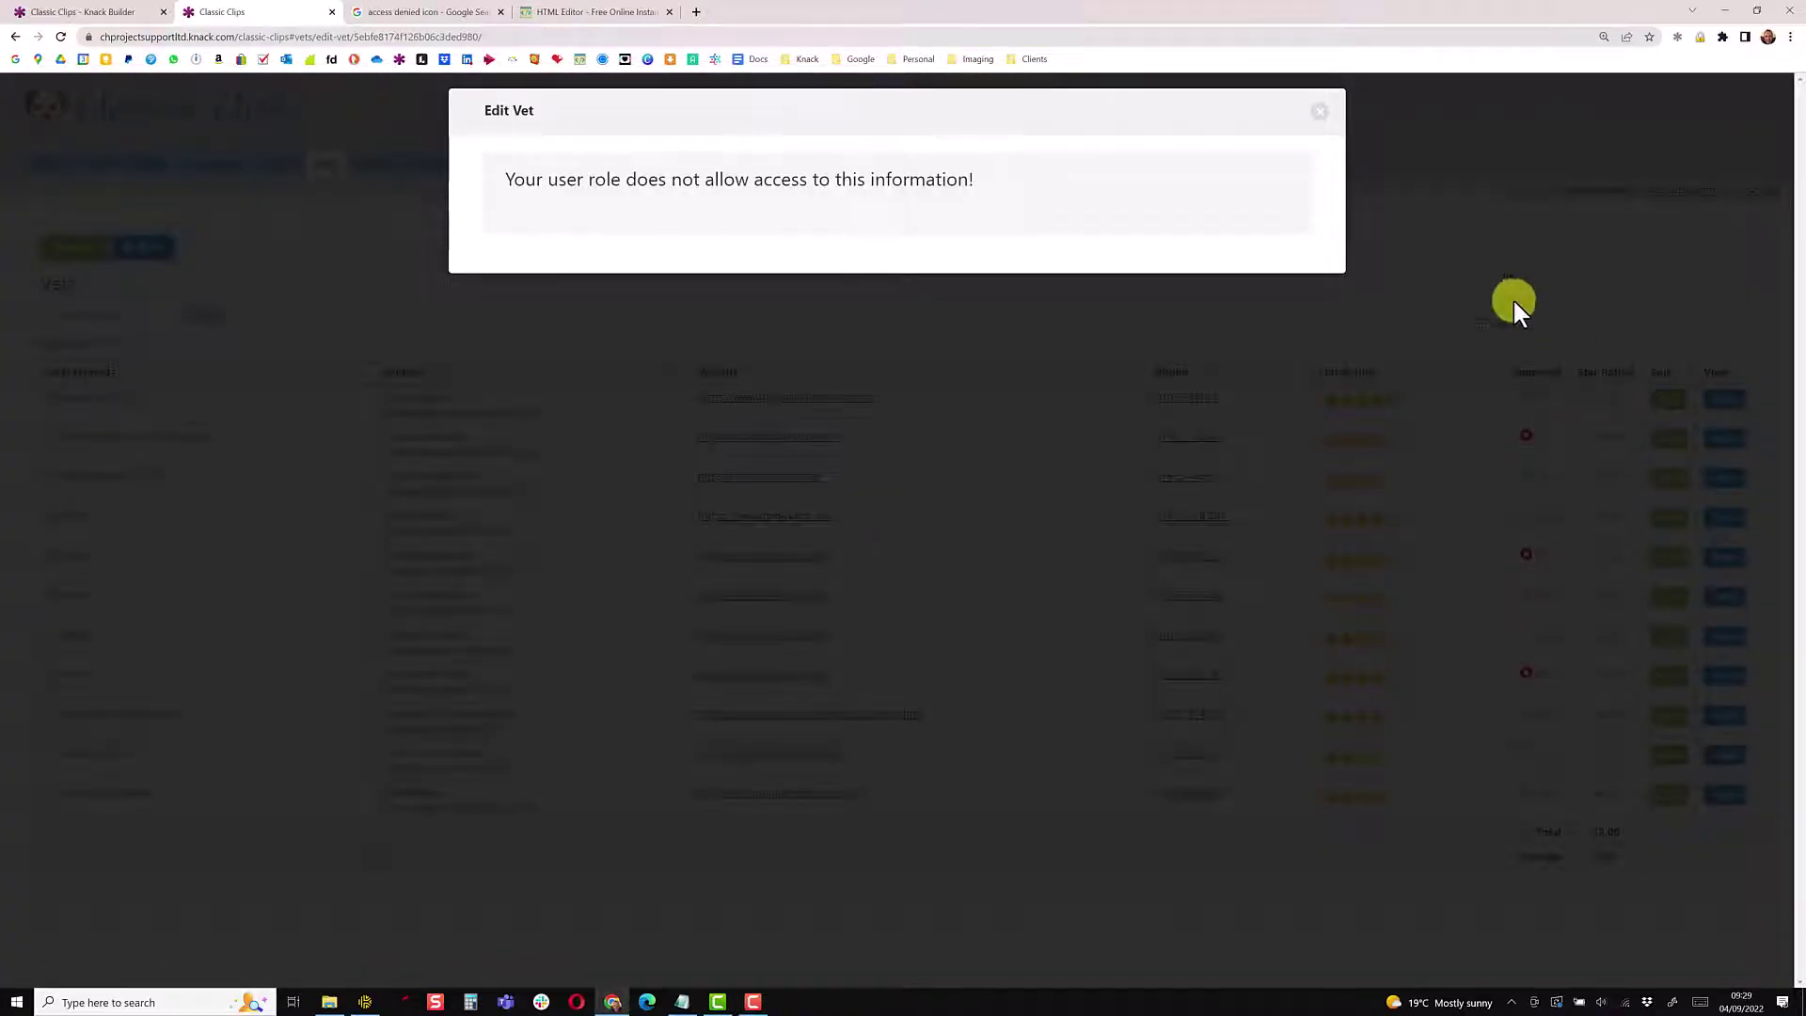
click(1314, 118)
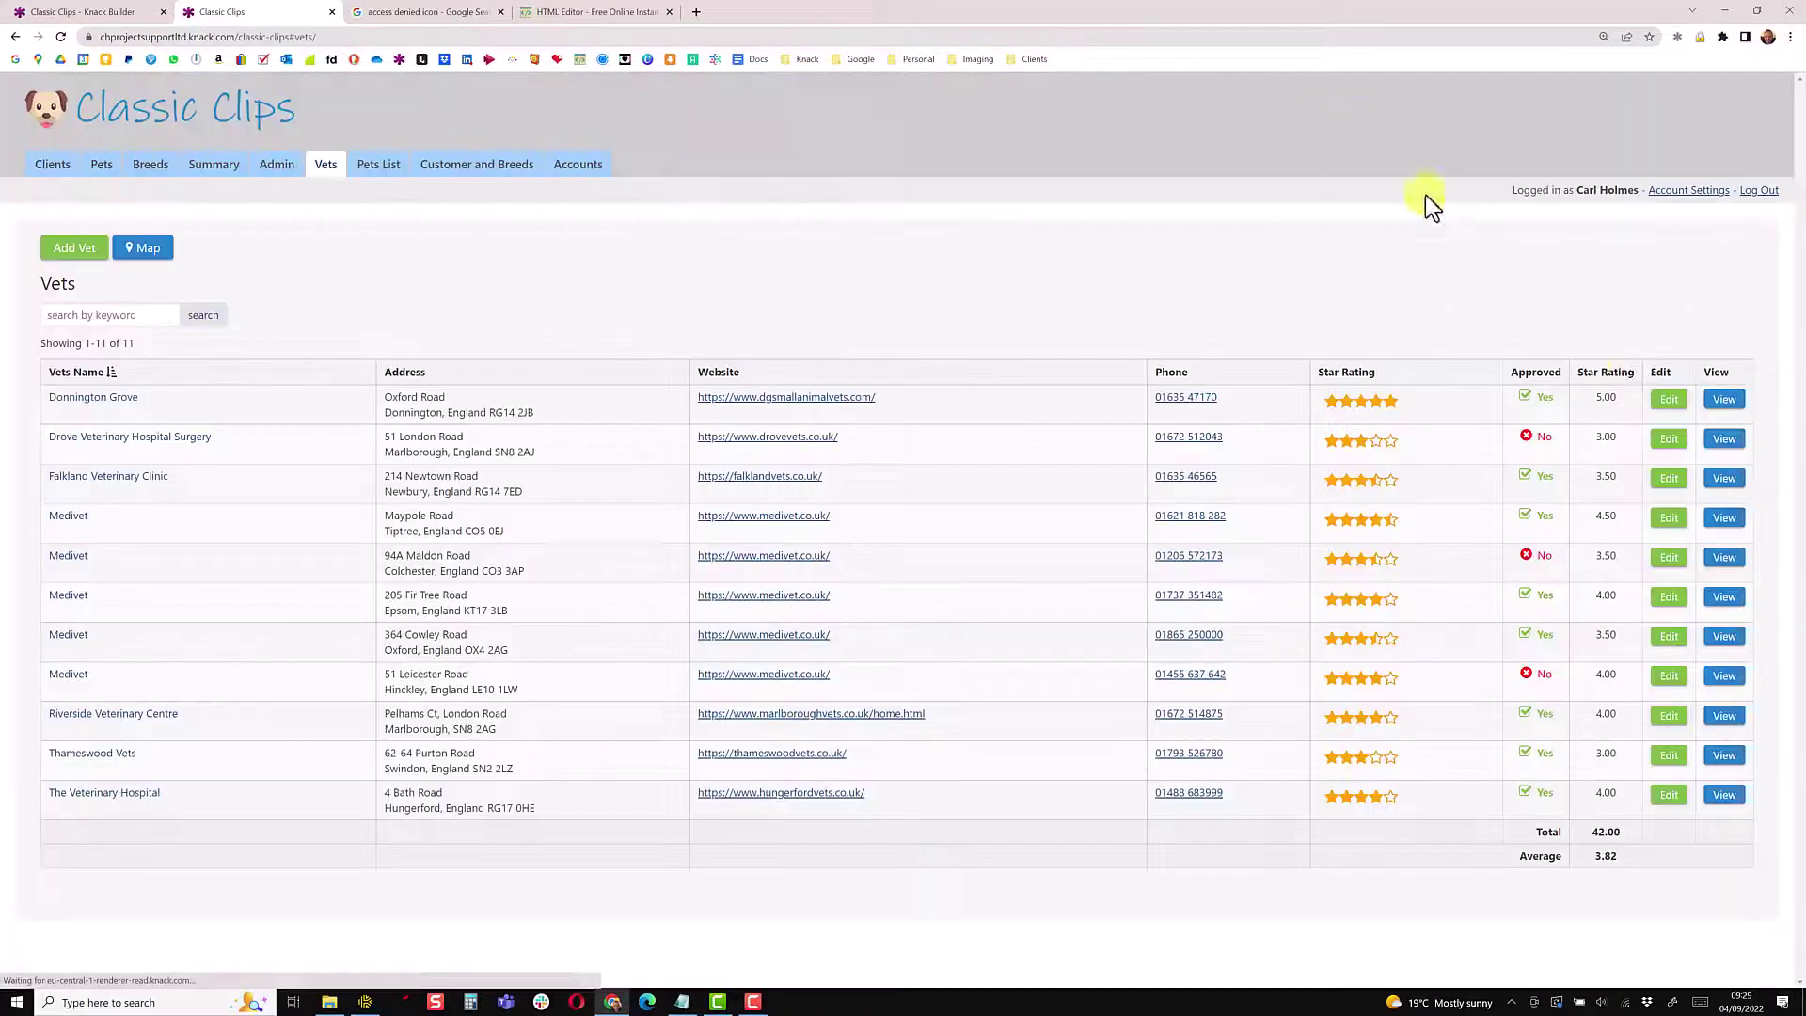
click(1723, 399)
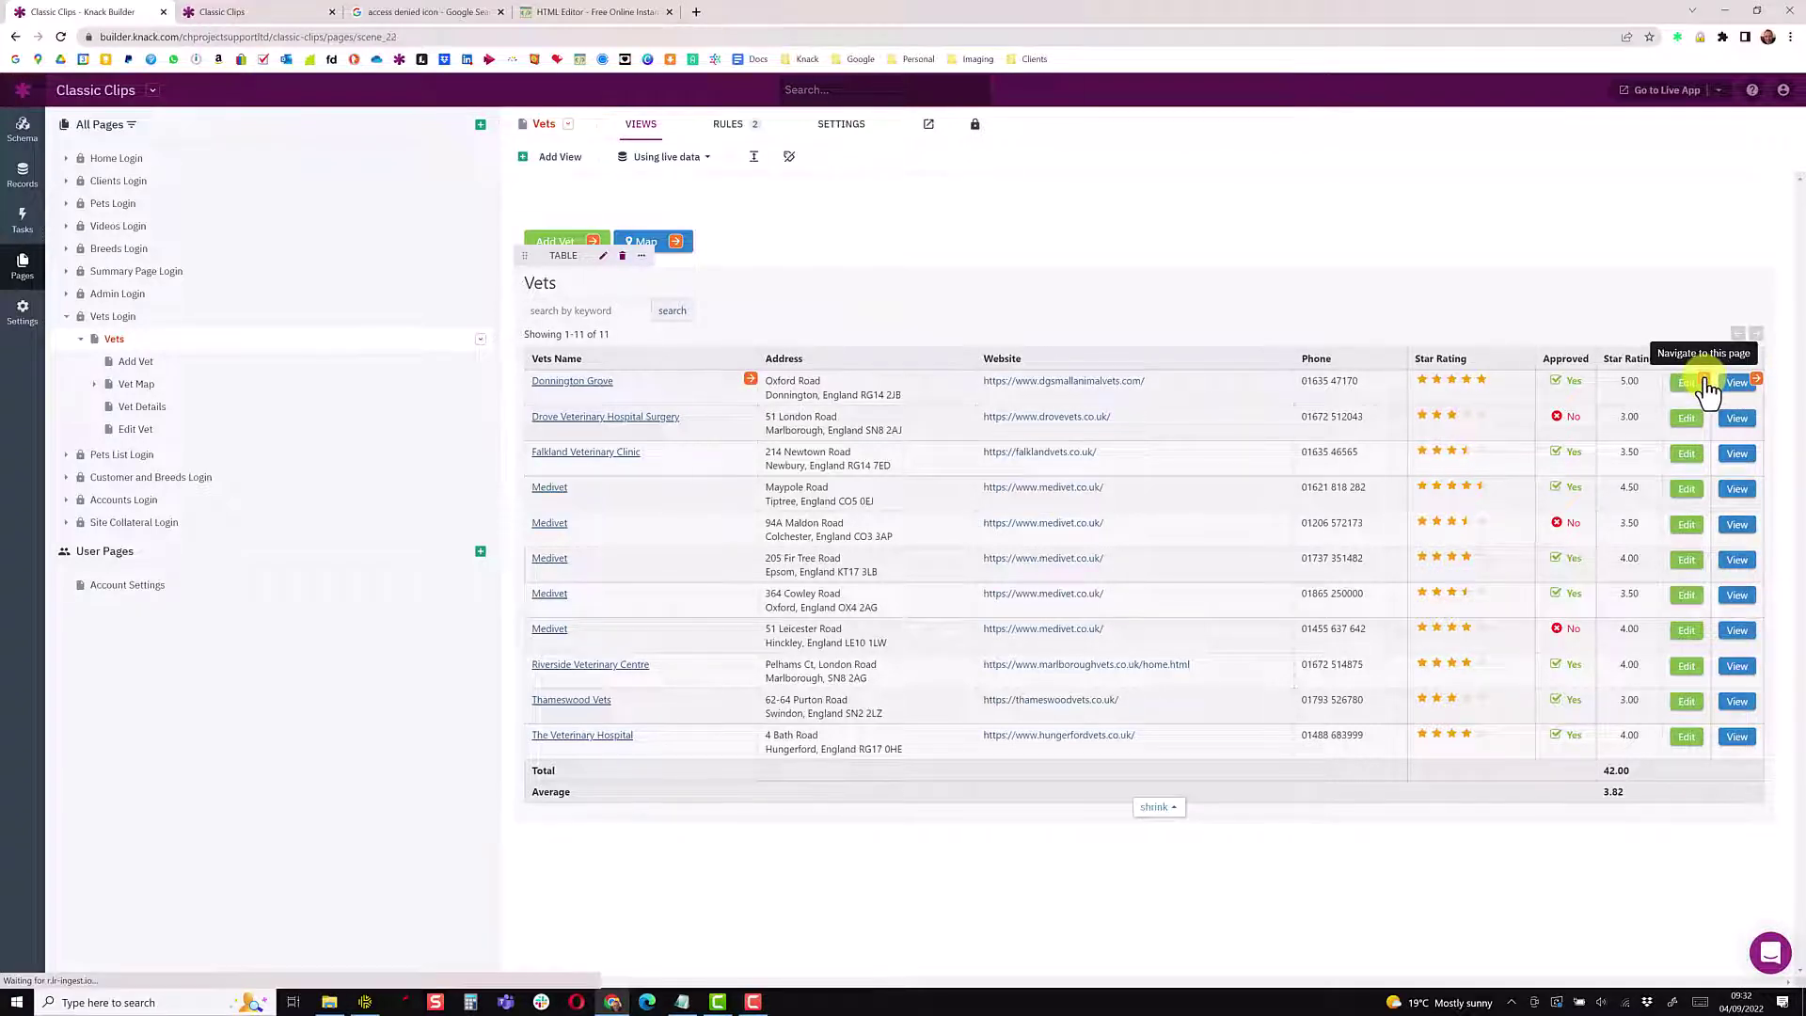
Open the Edit Vet page from the Vets table and look at its form's configuration options
click(1704, 380)
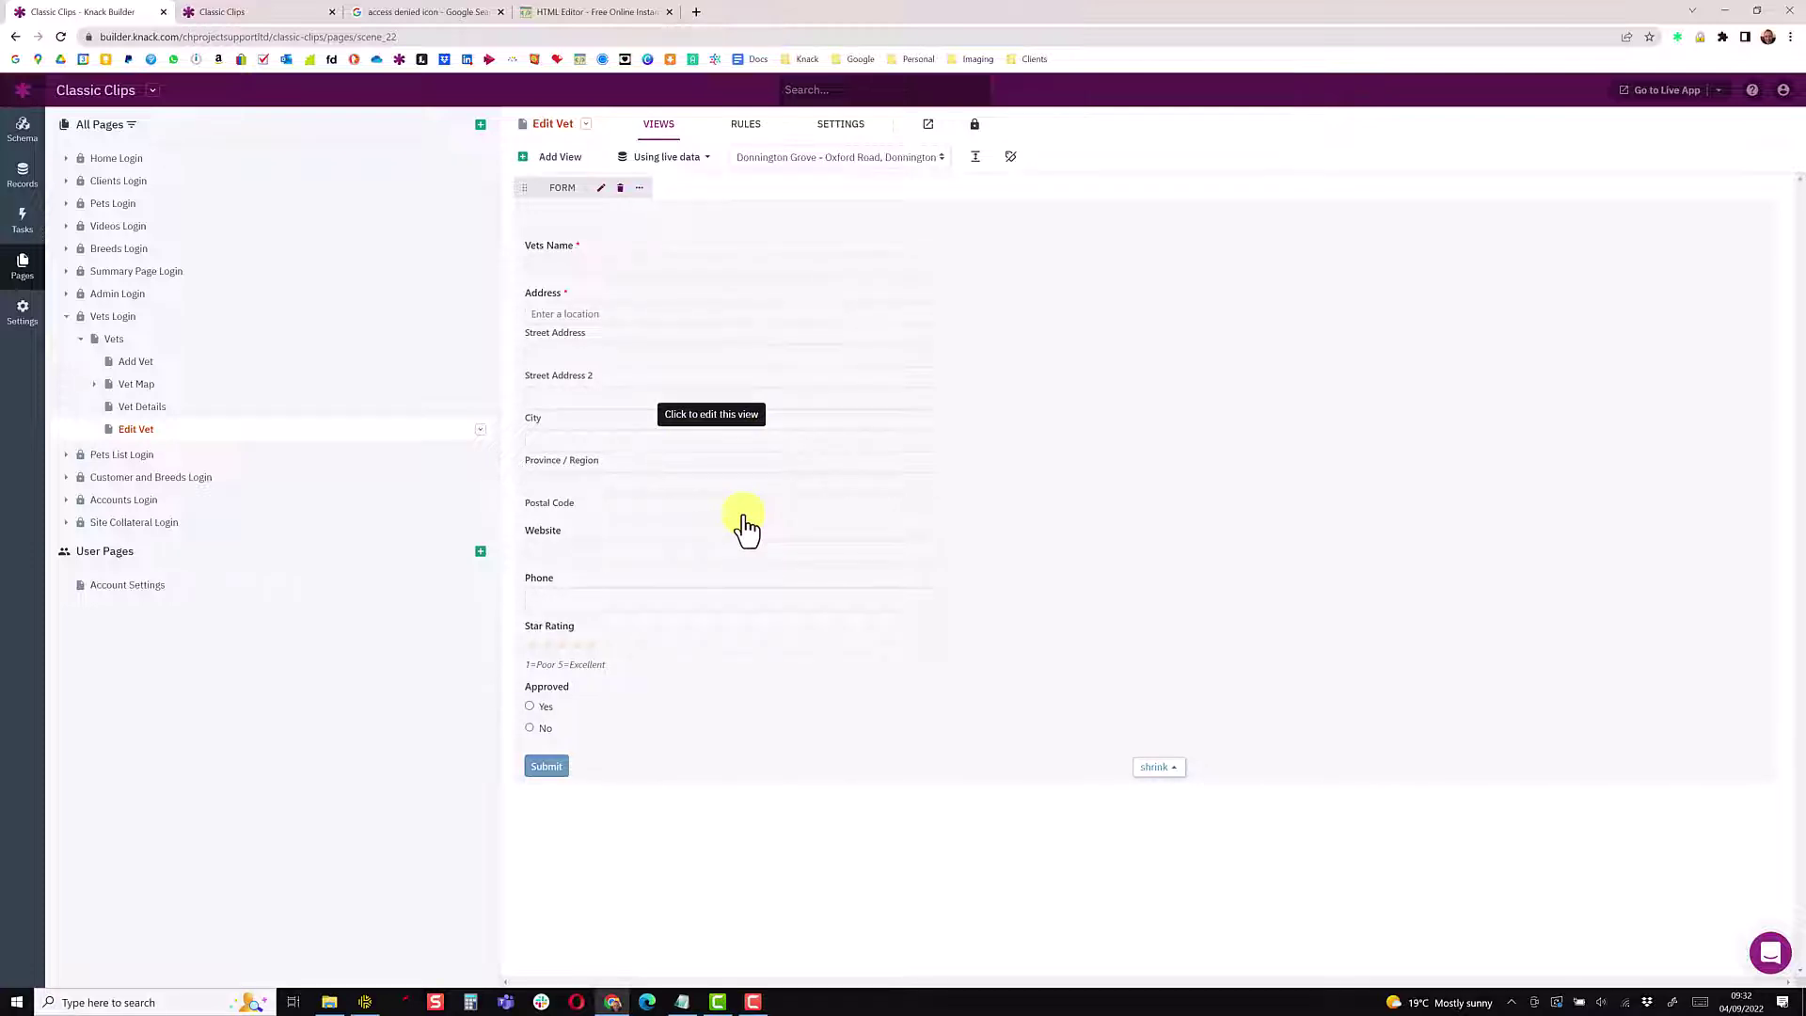
click(679, 329)
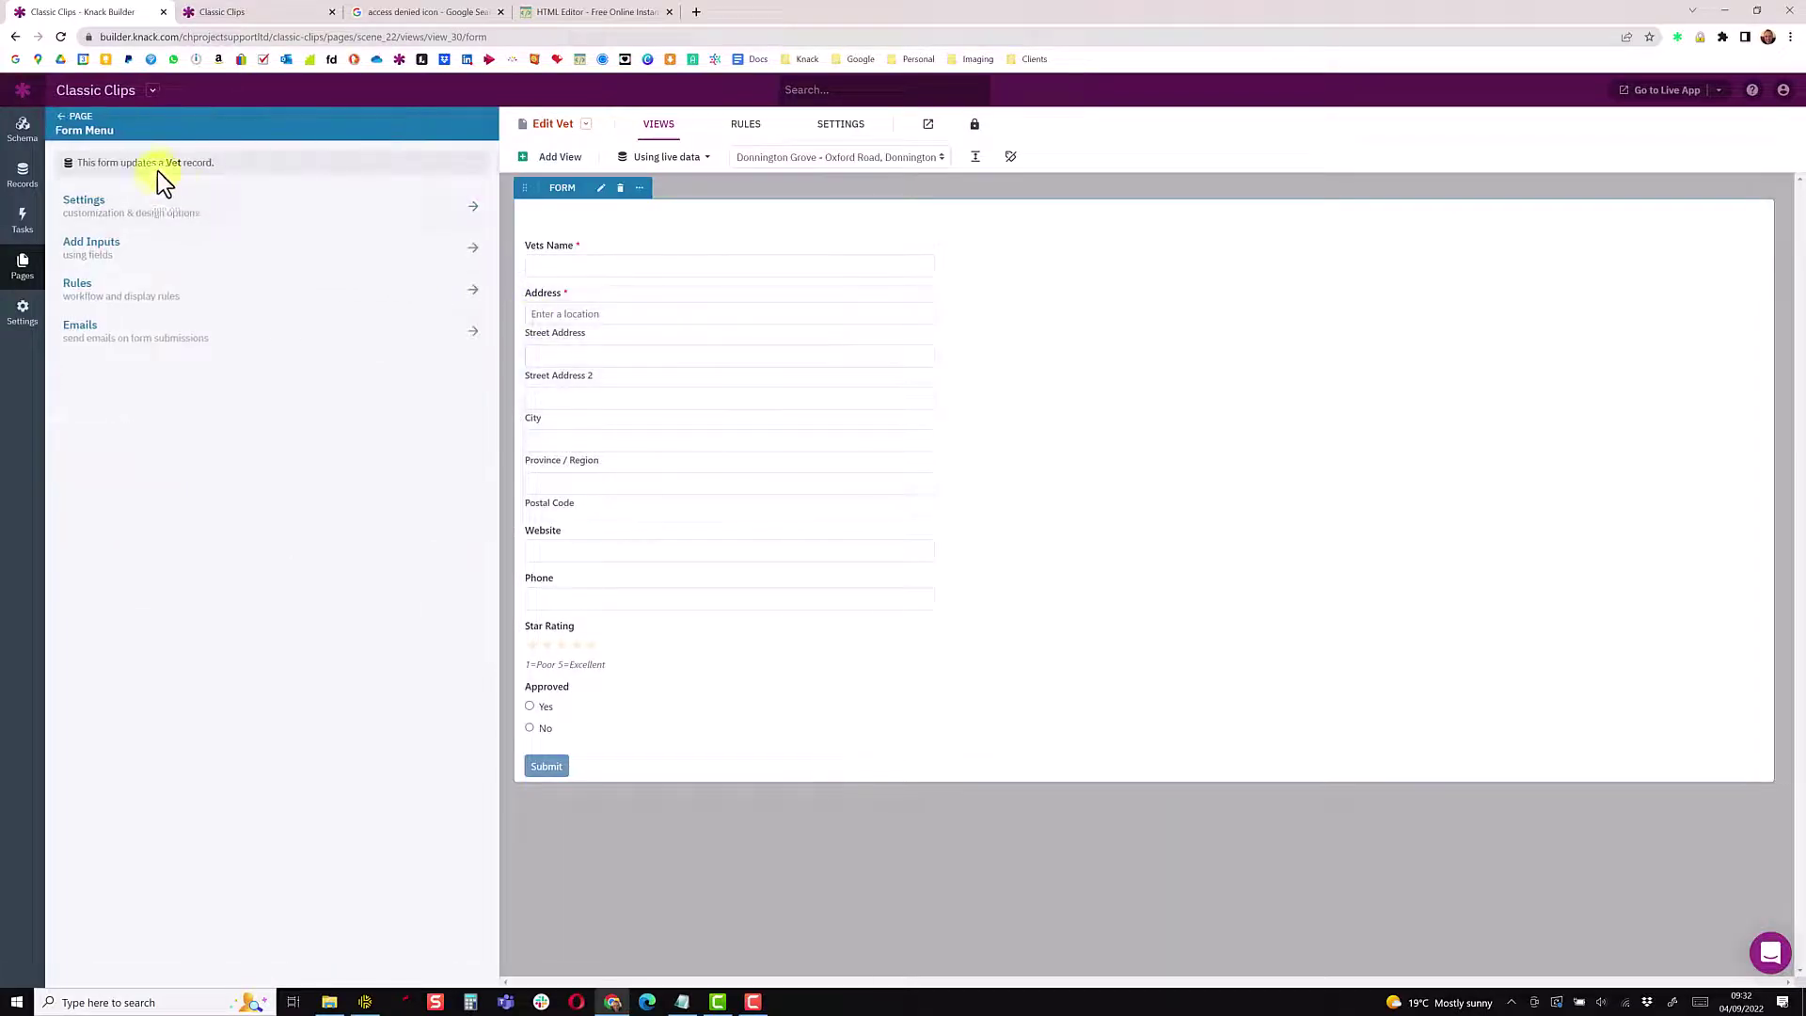
click(65, 130)
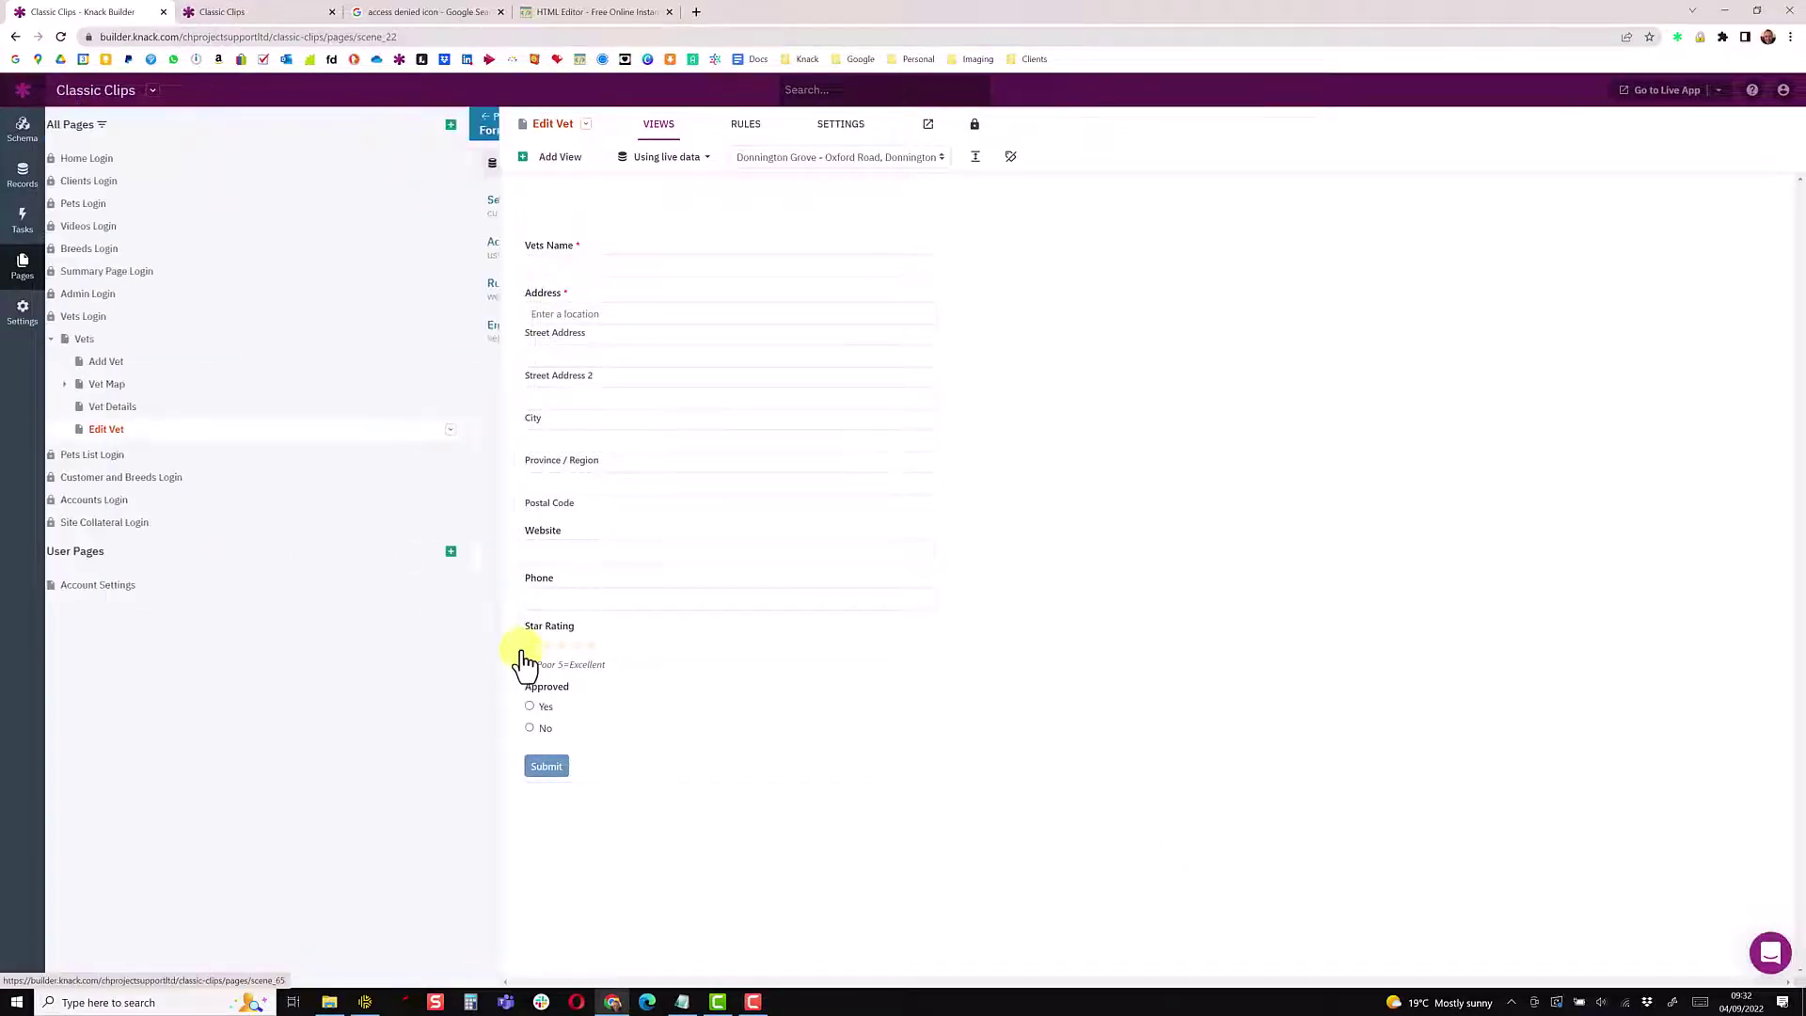
Add a Rich Text view reading "Your user role does not allow access to this information!" in Header 2 format and save it
click(565, 162)
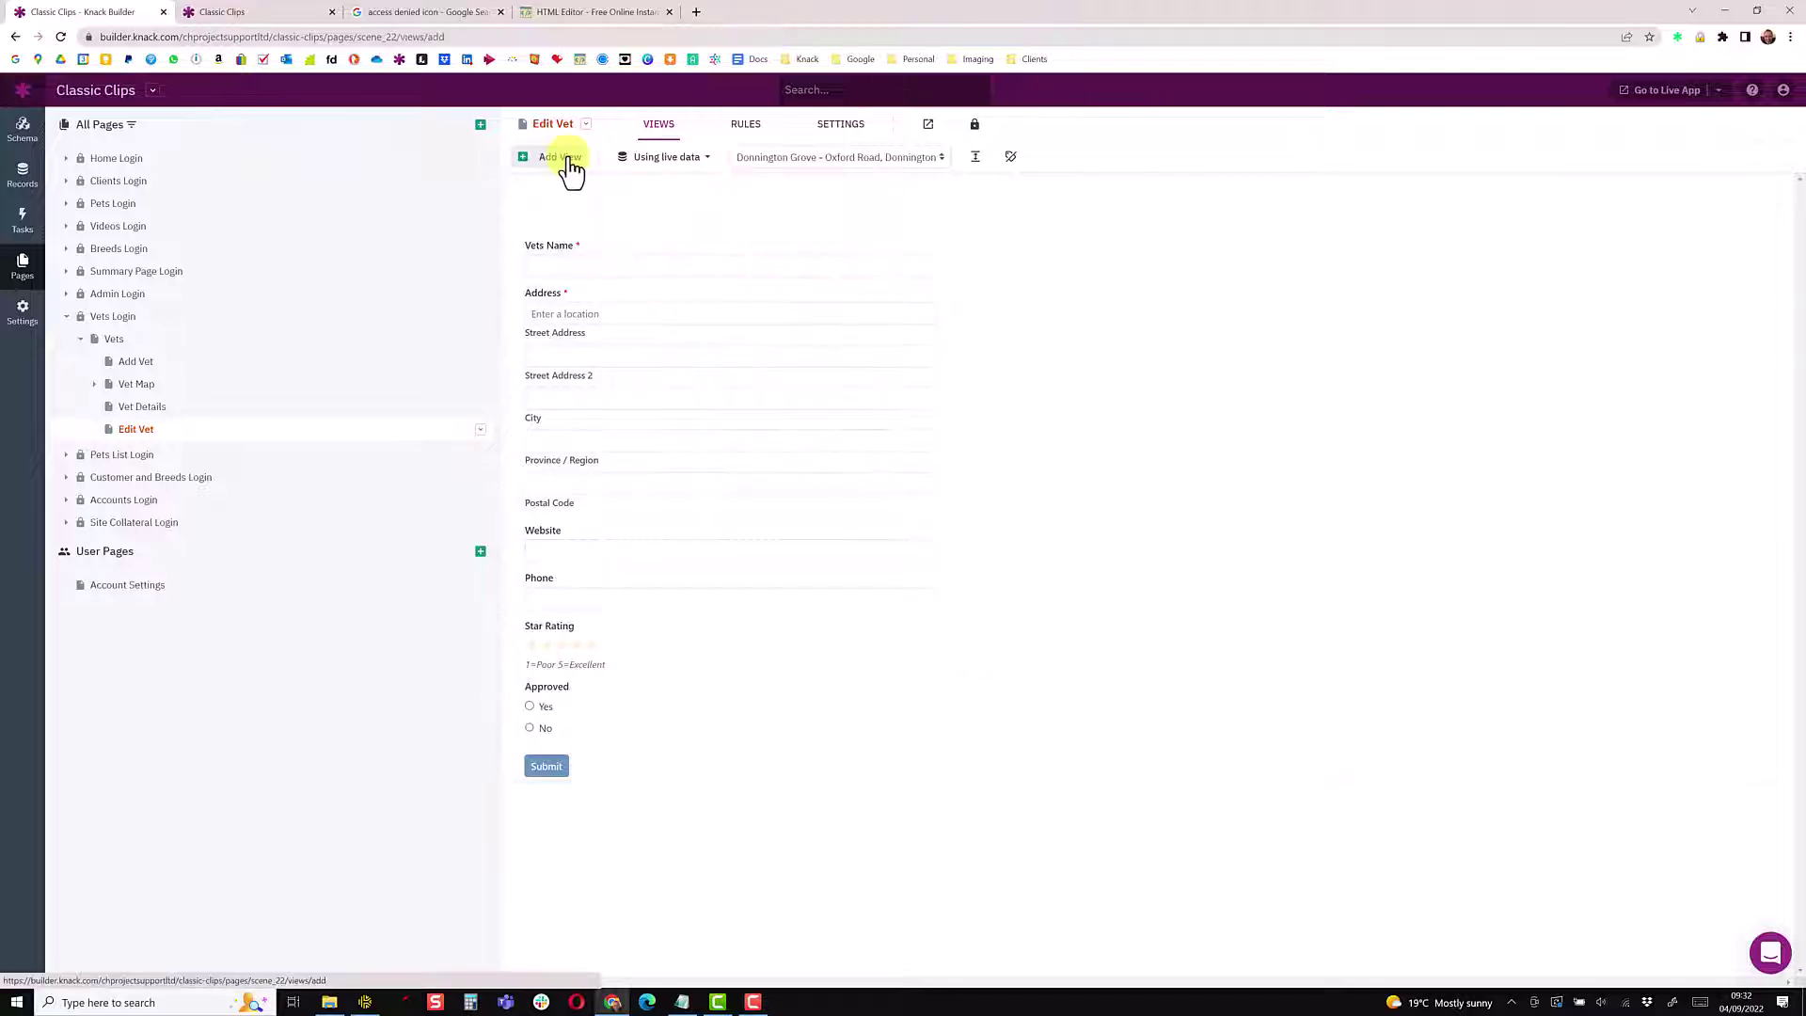
click(158, 425)
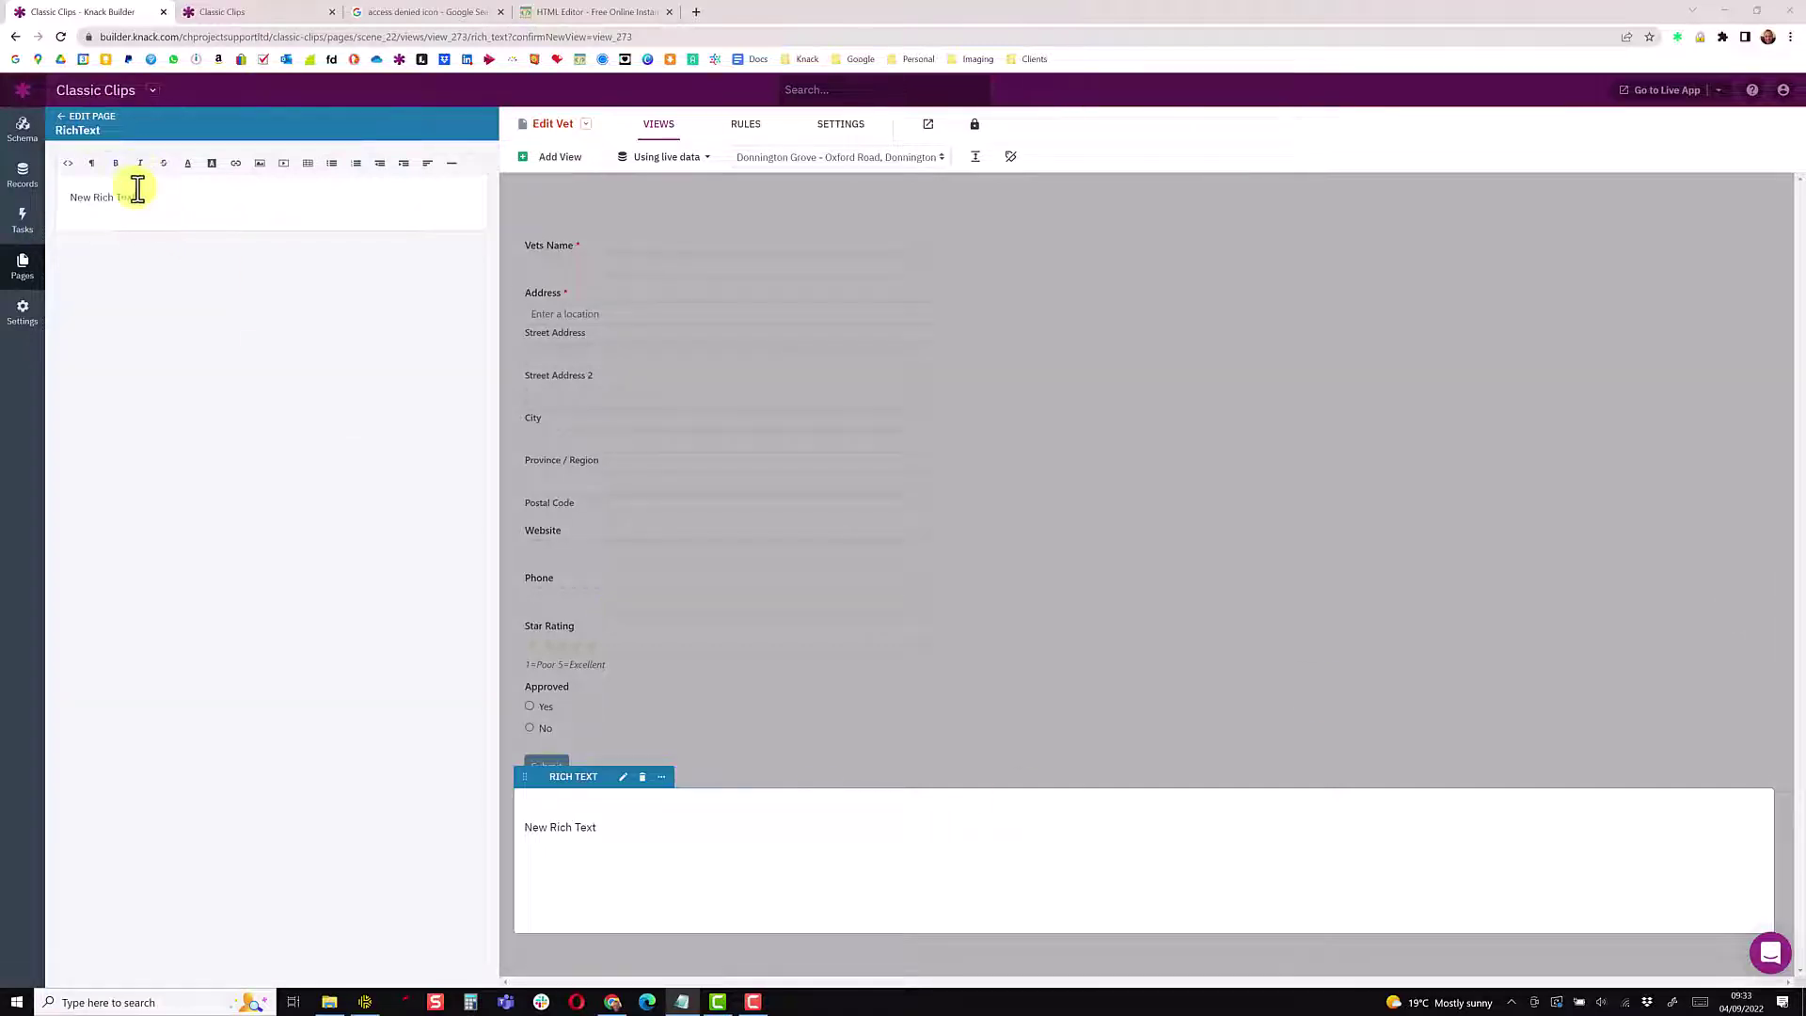
text(Your user role does not allow access to this information!)
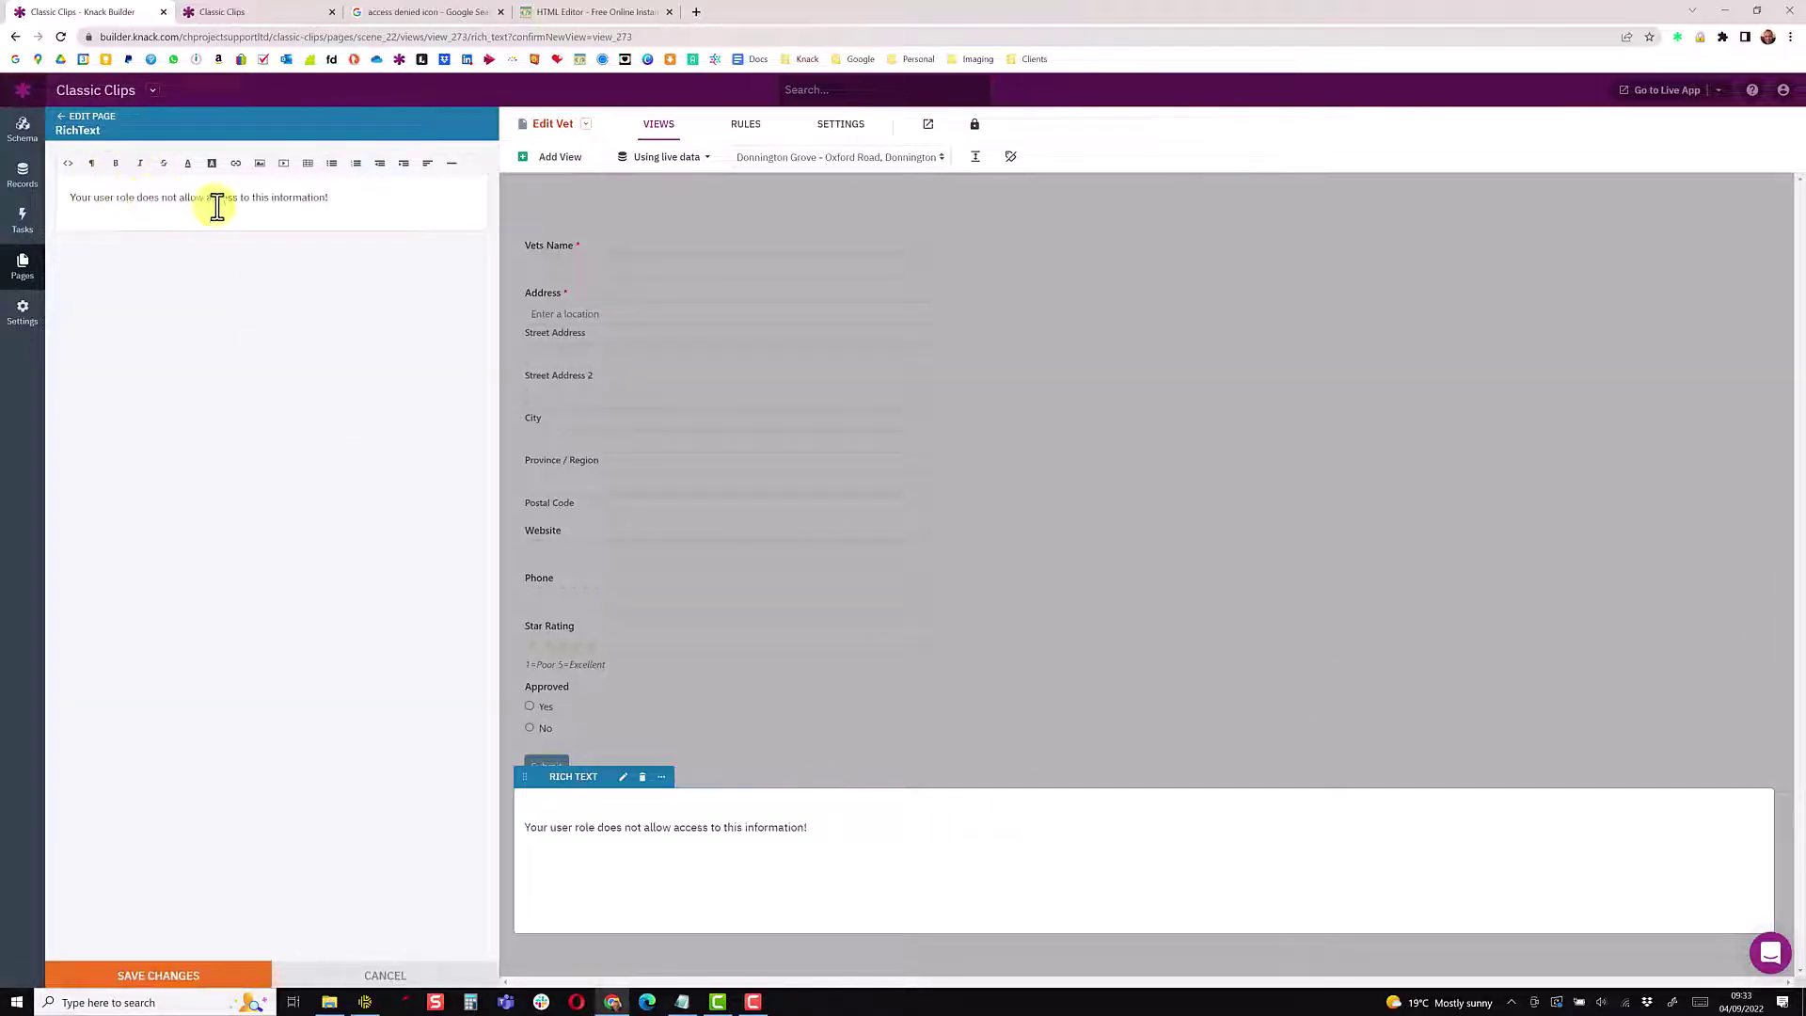
key(ctrl+a)
click(84, 178)
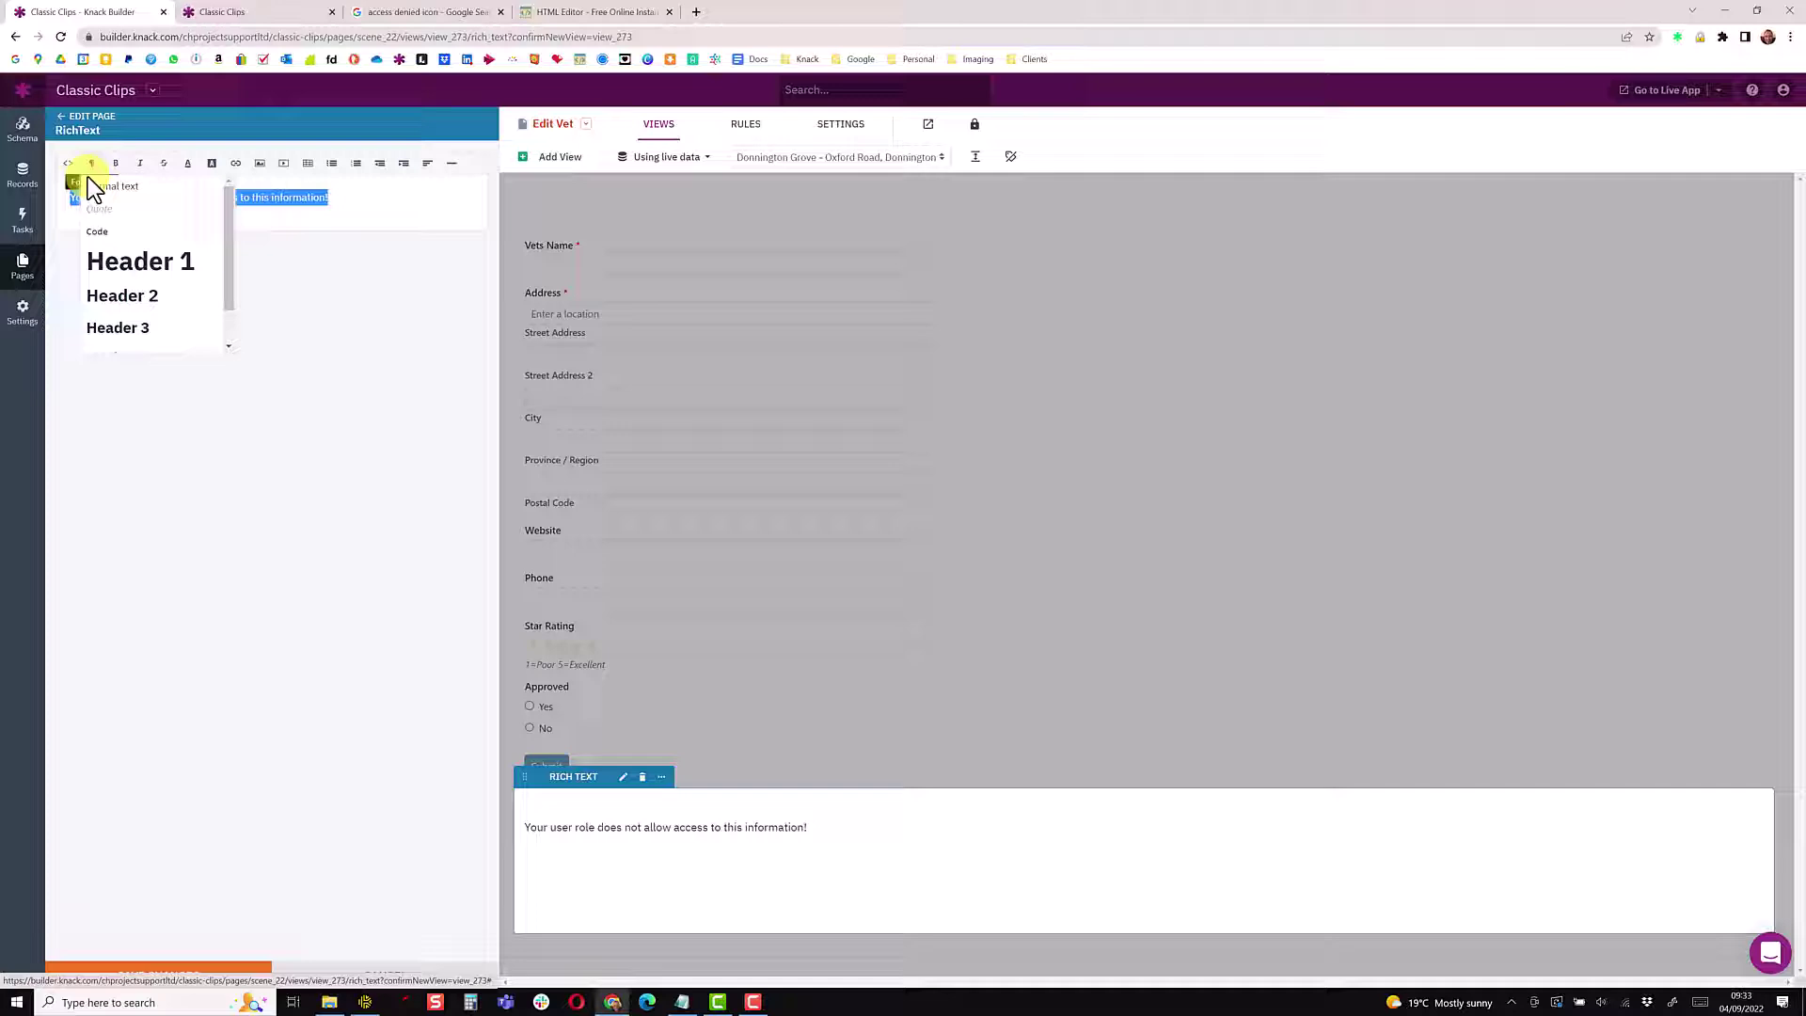
click(127, 294)
click(185, 975)
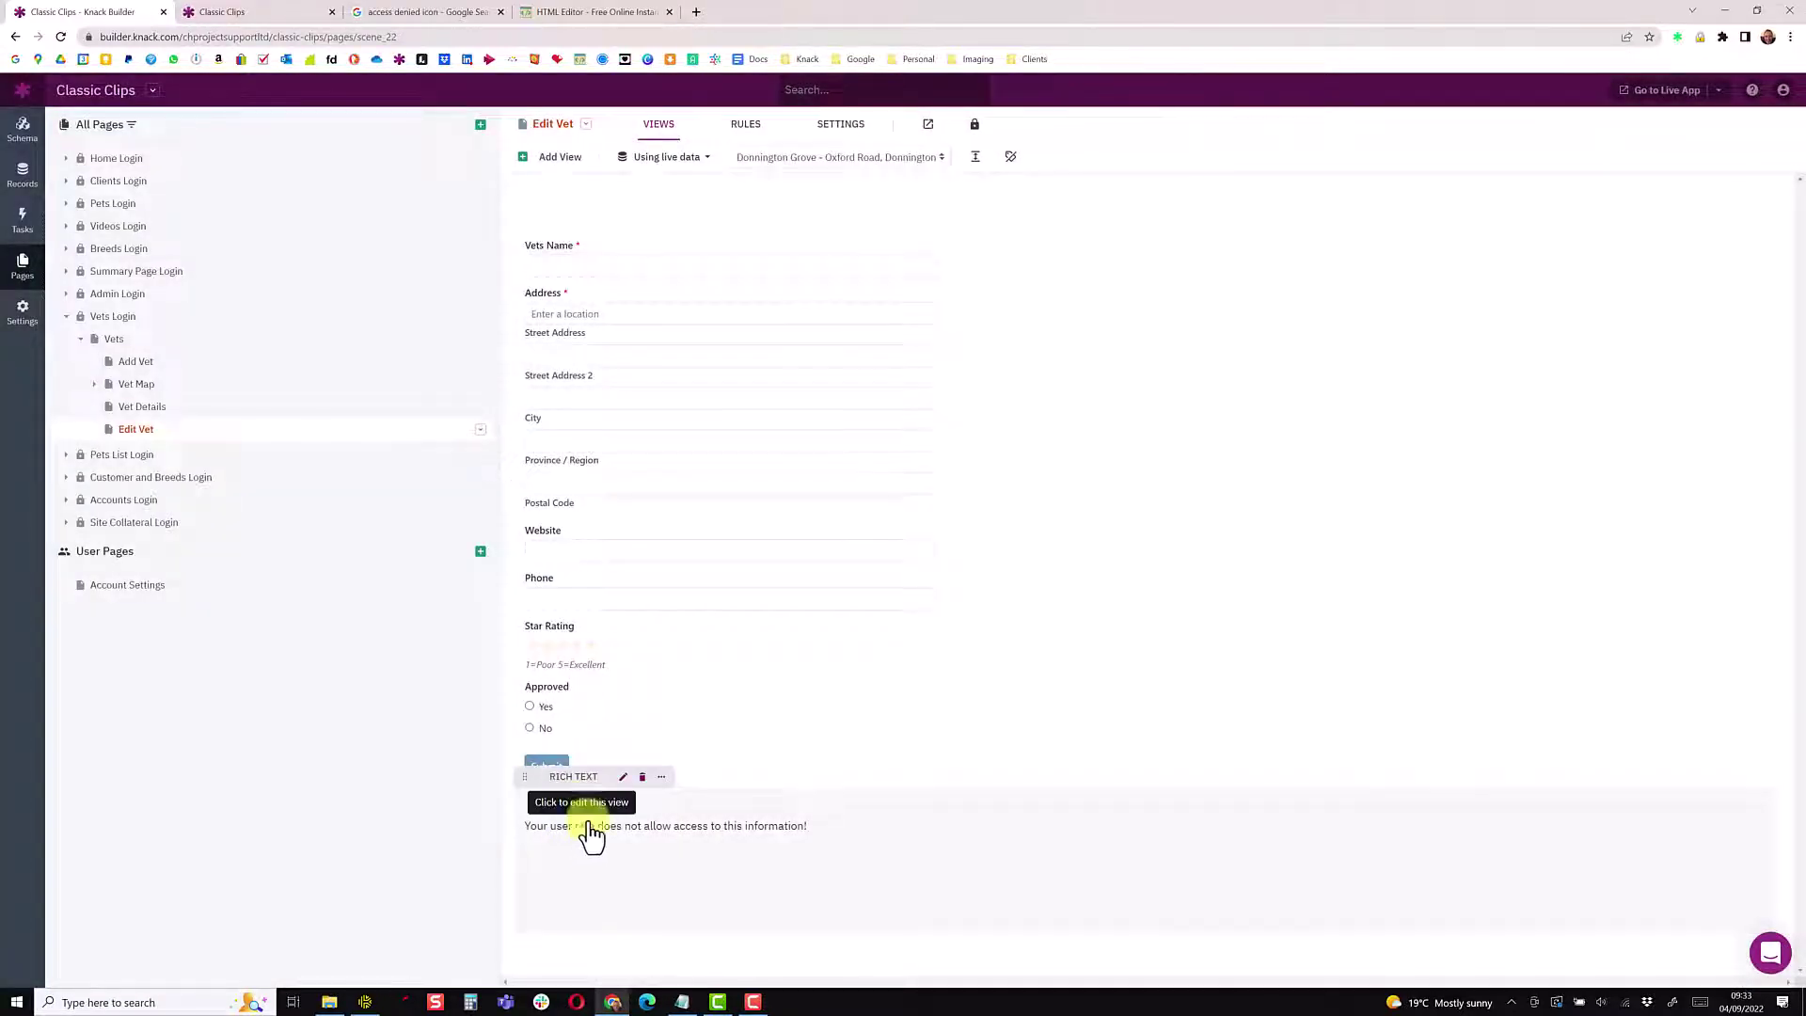
Shrink the views on the Edit Vet page and move the rich text view above the form
click(976, 167)
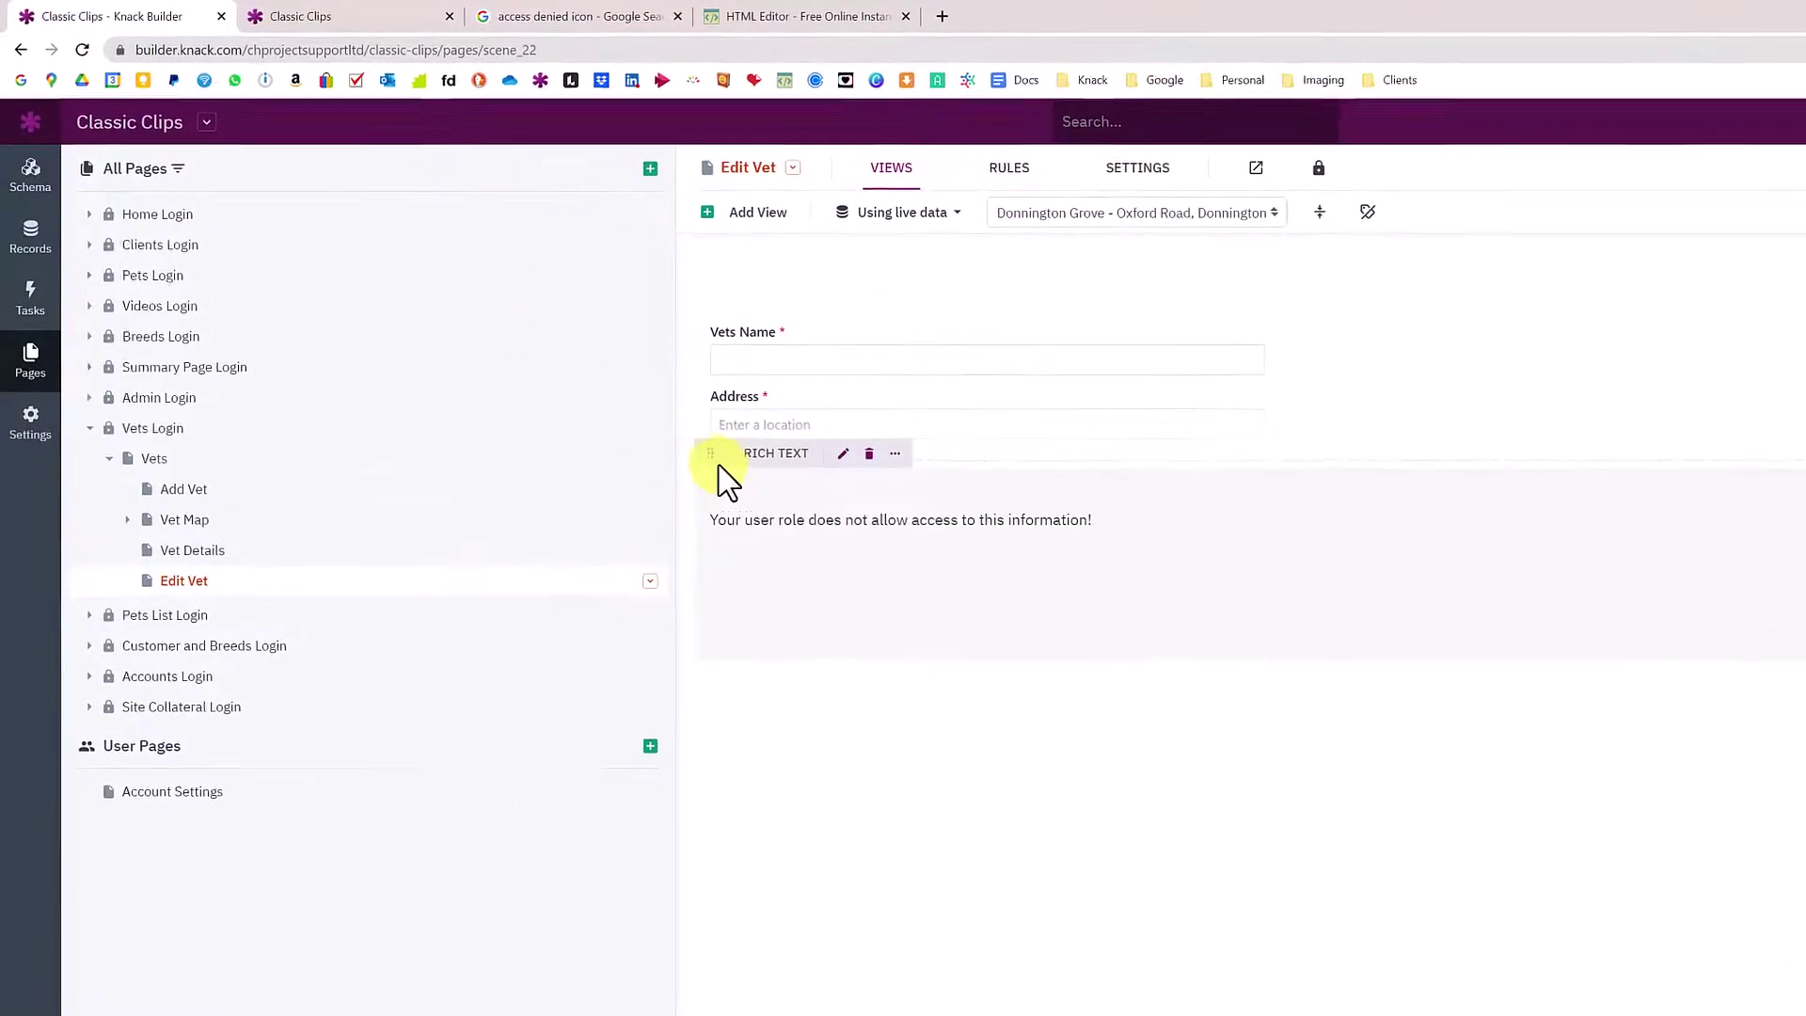
drag(588, 374, 626, 295)
drag(771, 376, 807, 301)
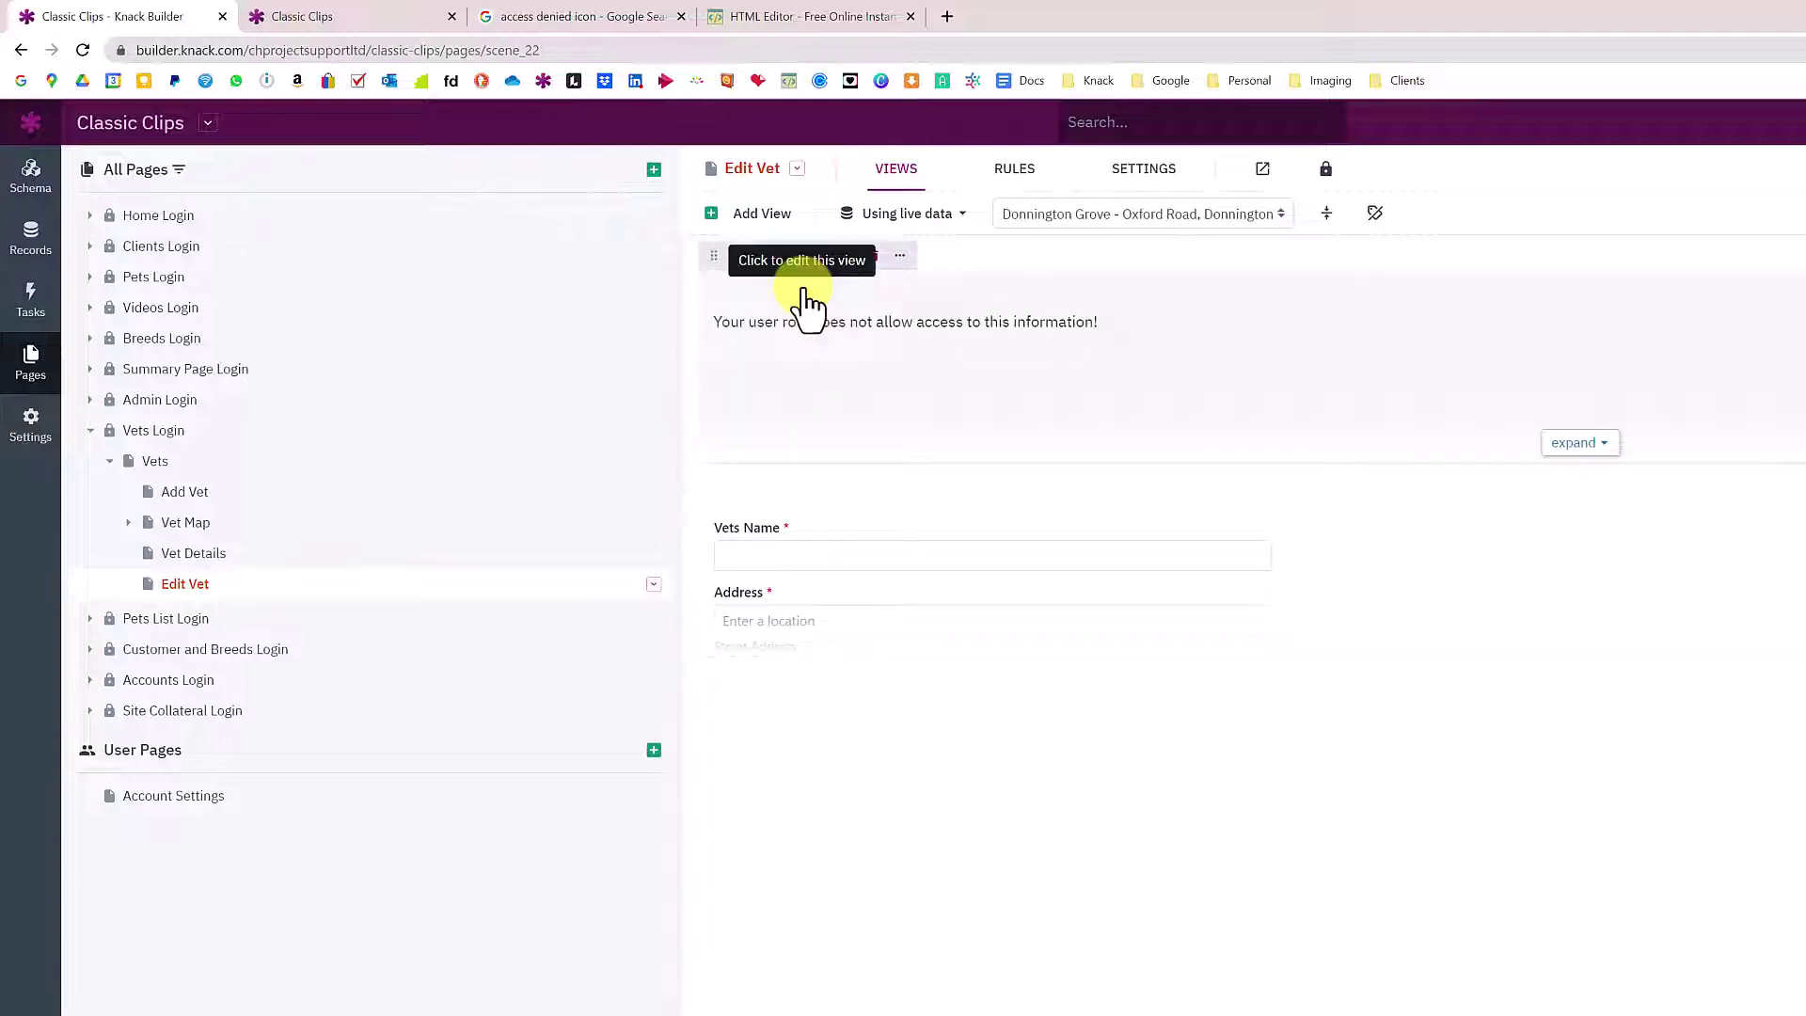
Show the view names, rename the rich text view to "Message", and expand the views to full height
click(1375, 212)
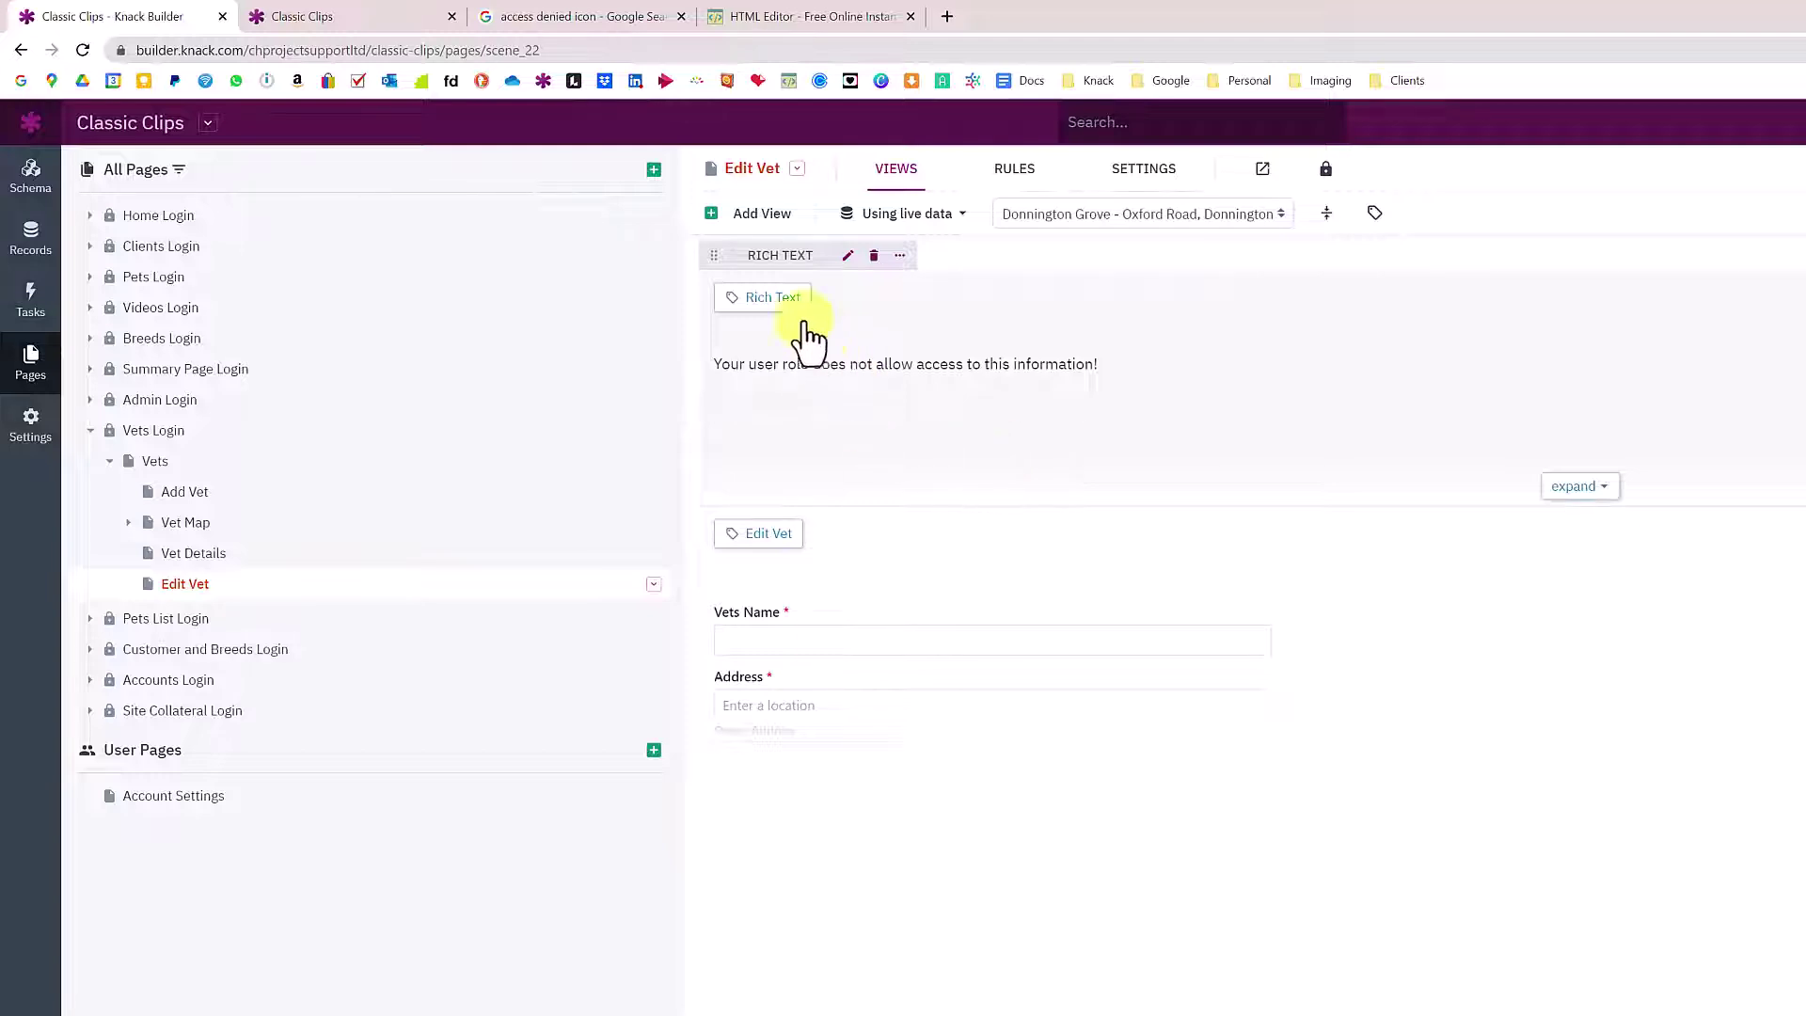
click(782, 300)
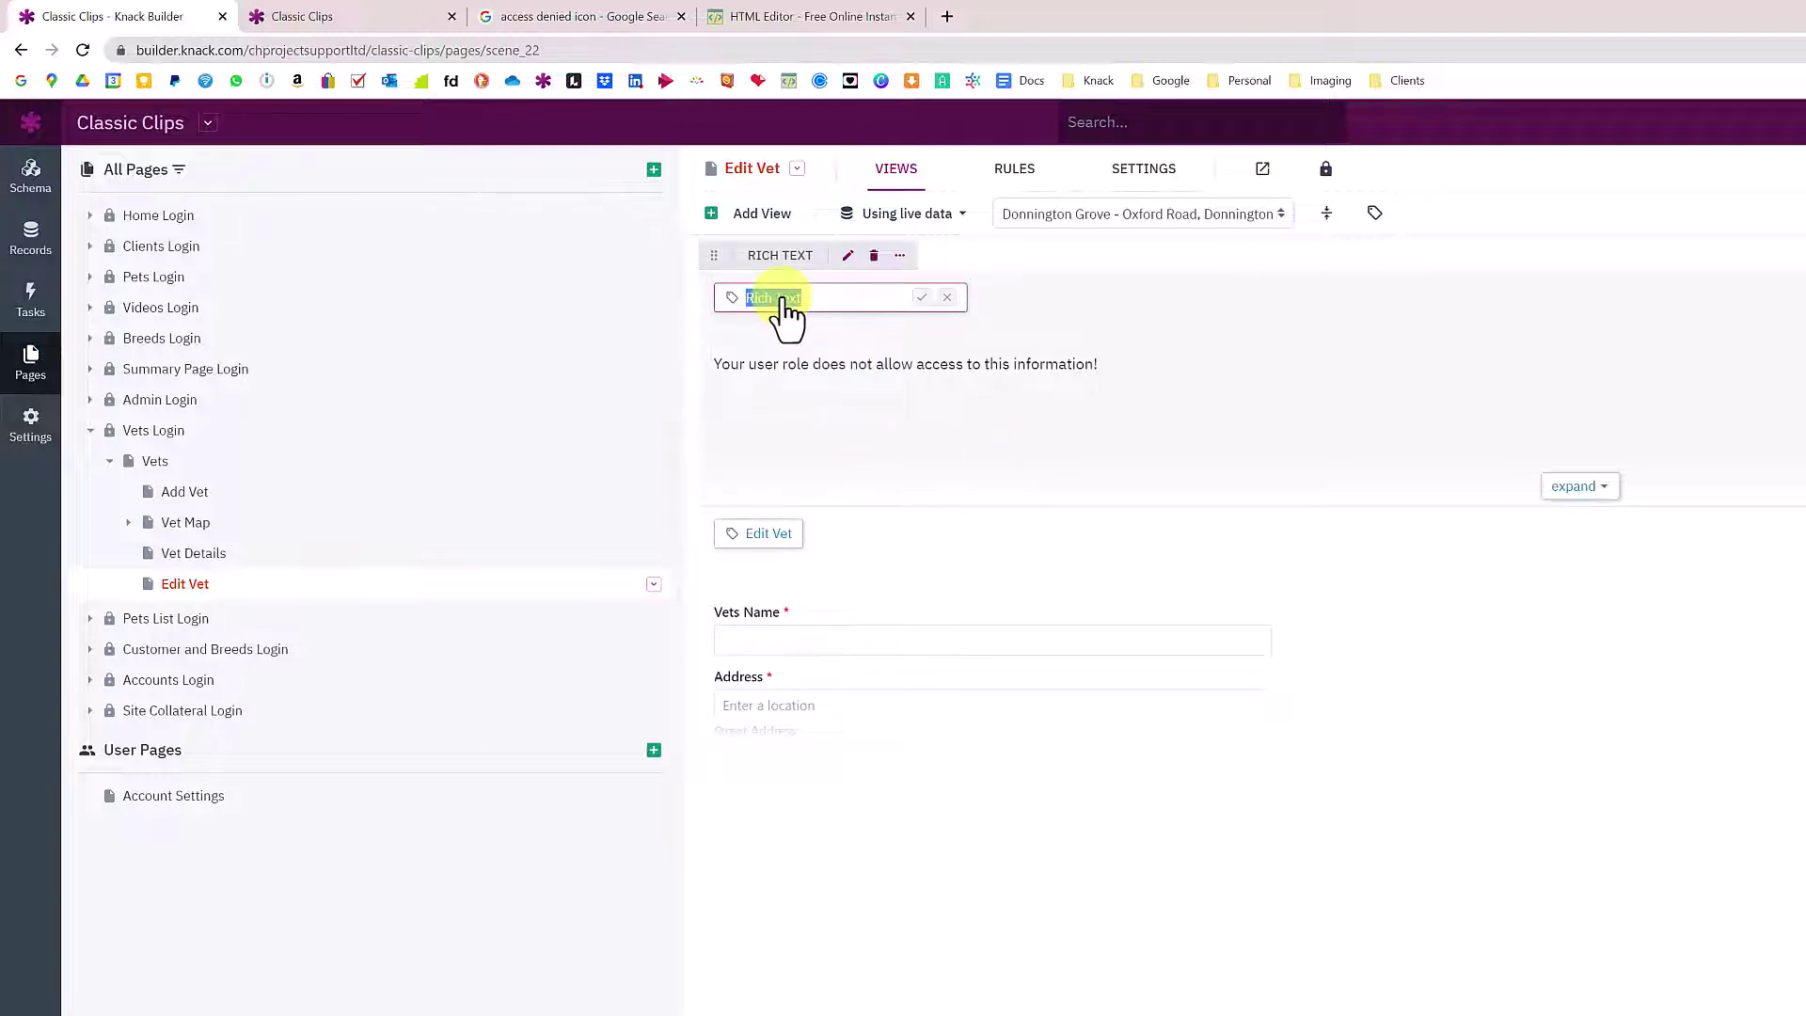
text(Message)
key(Return)
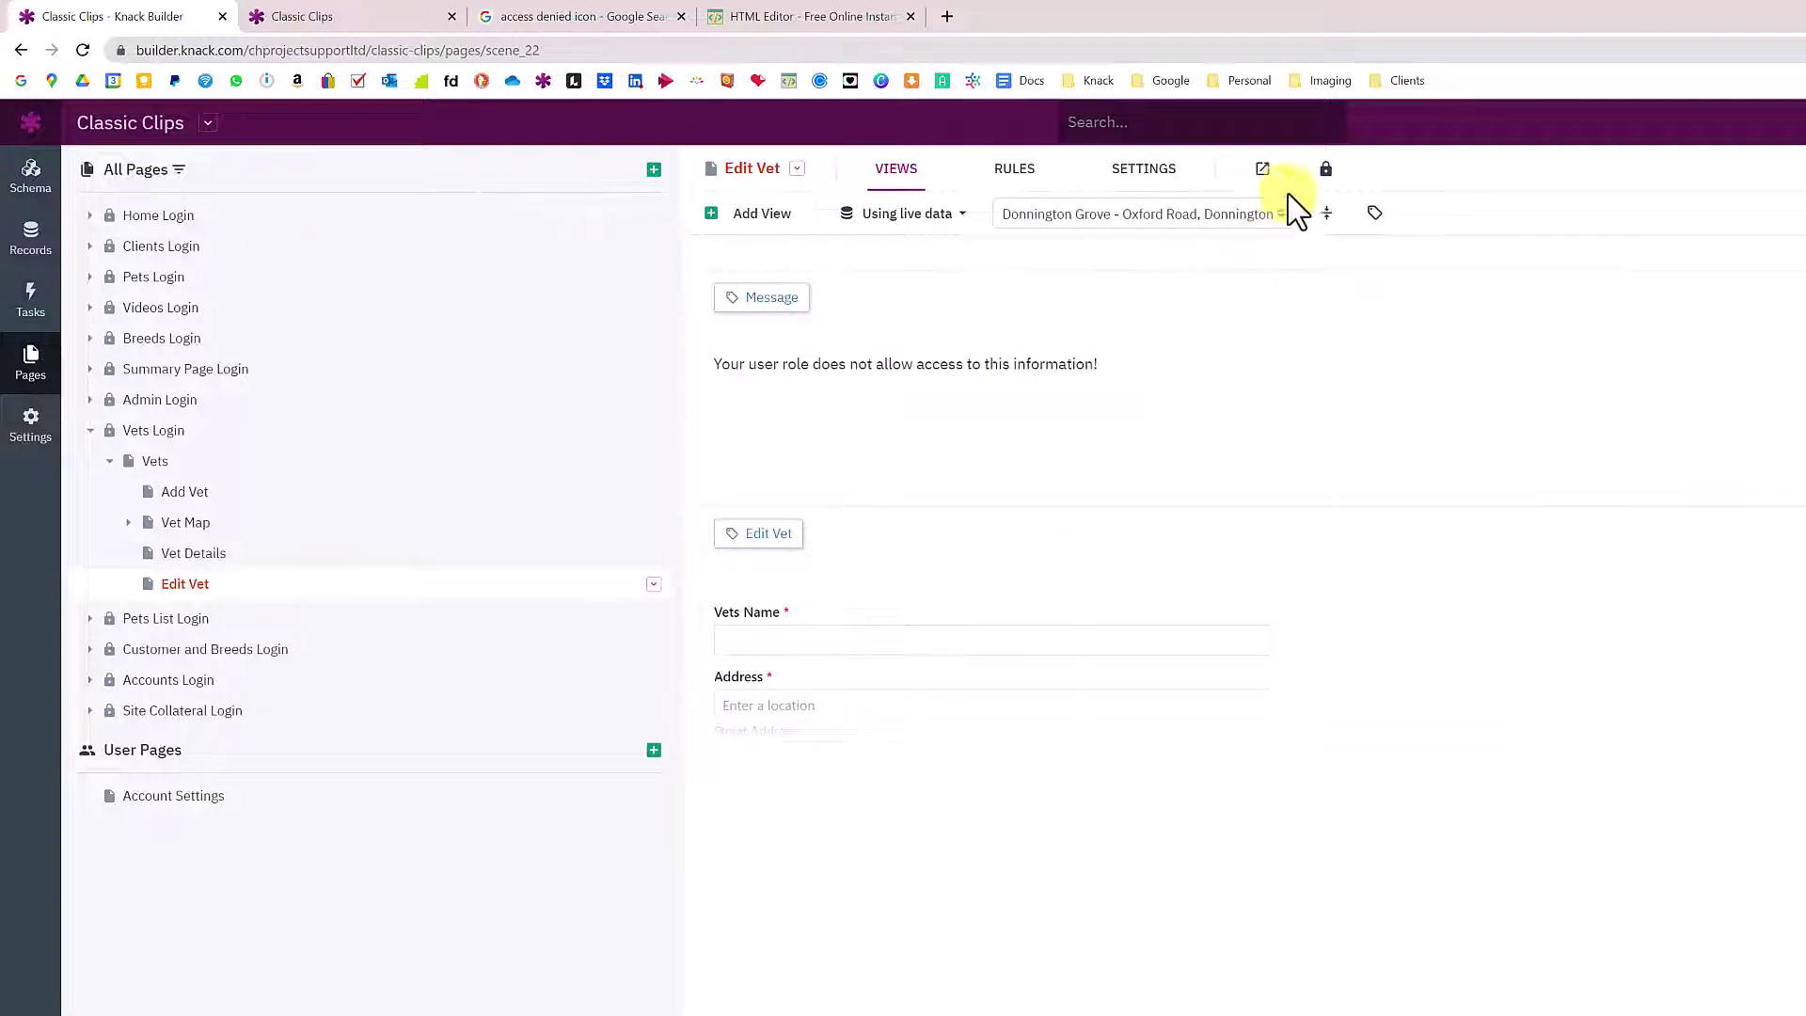
click(1326, 213)
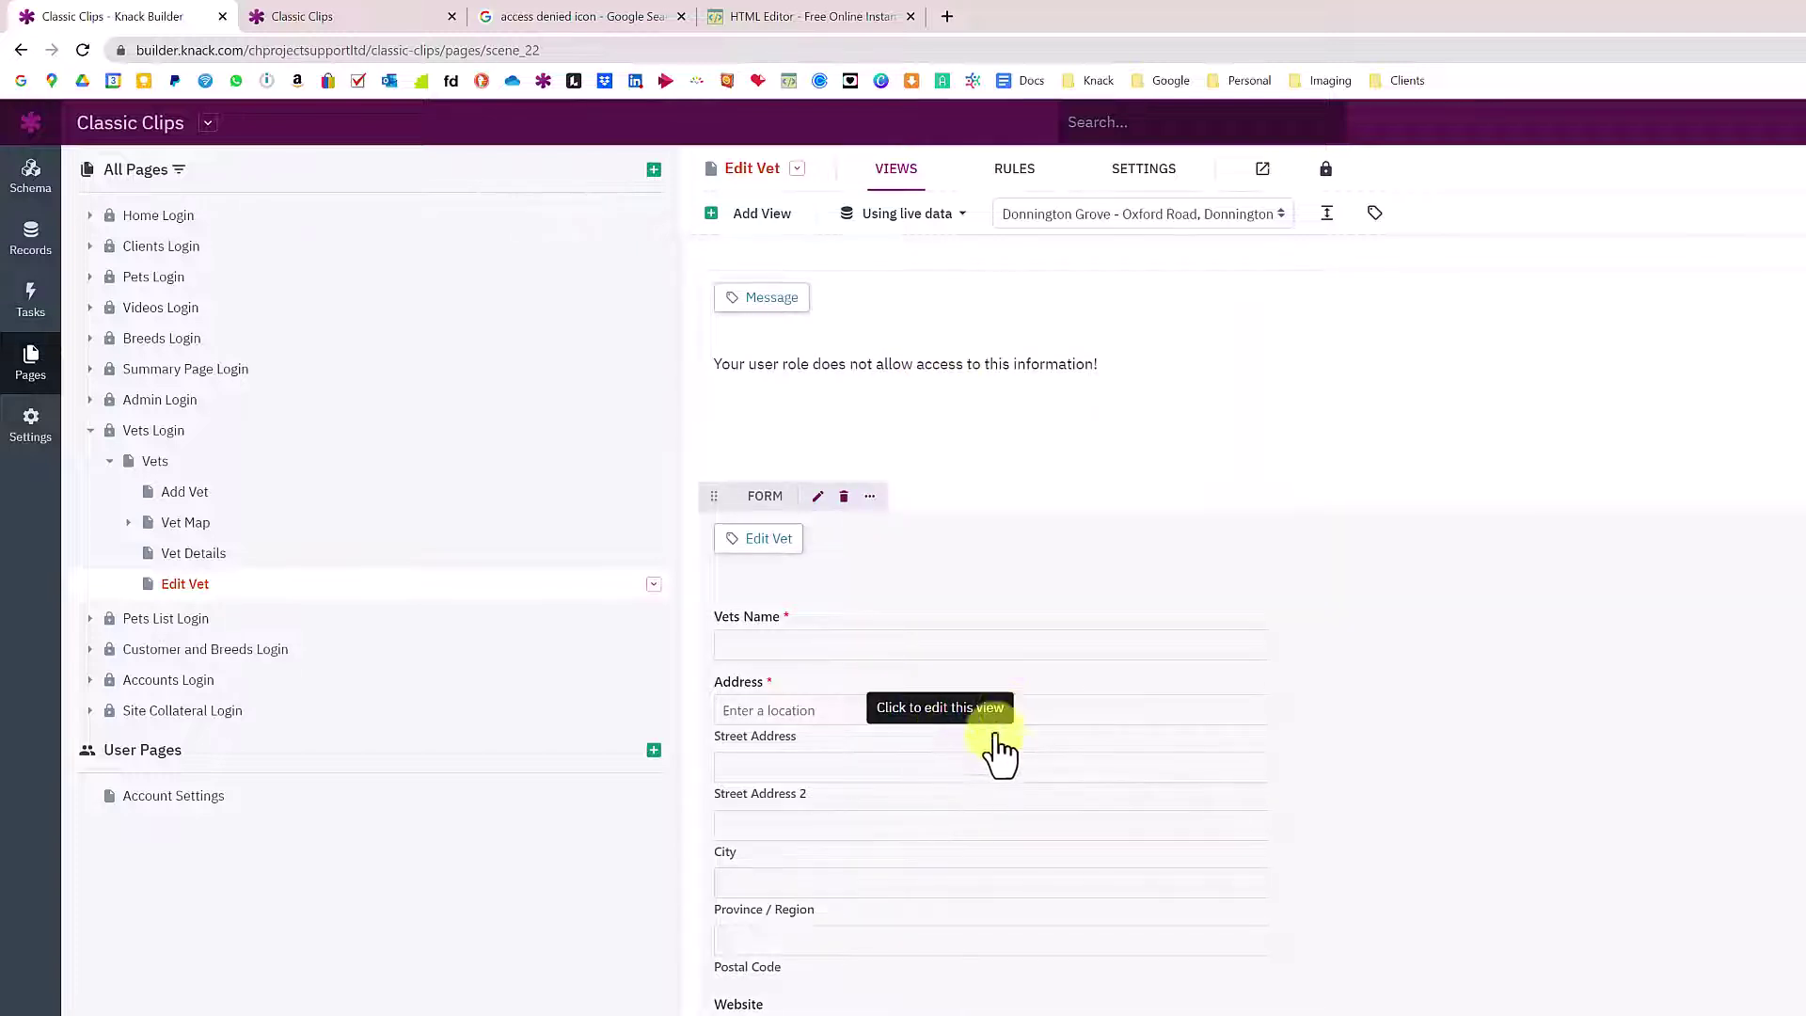
Add a page rule to the Edit Vet page with Accounts > User Roles as its criteria field
click(1033, 183)
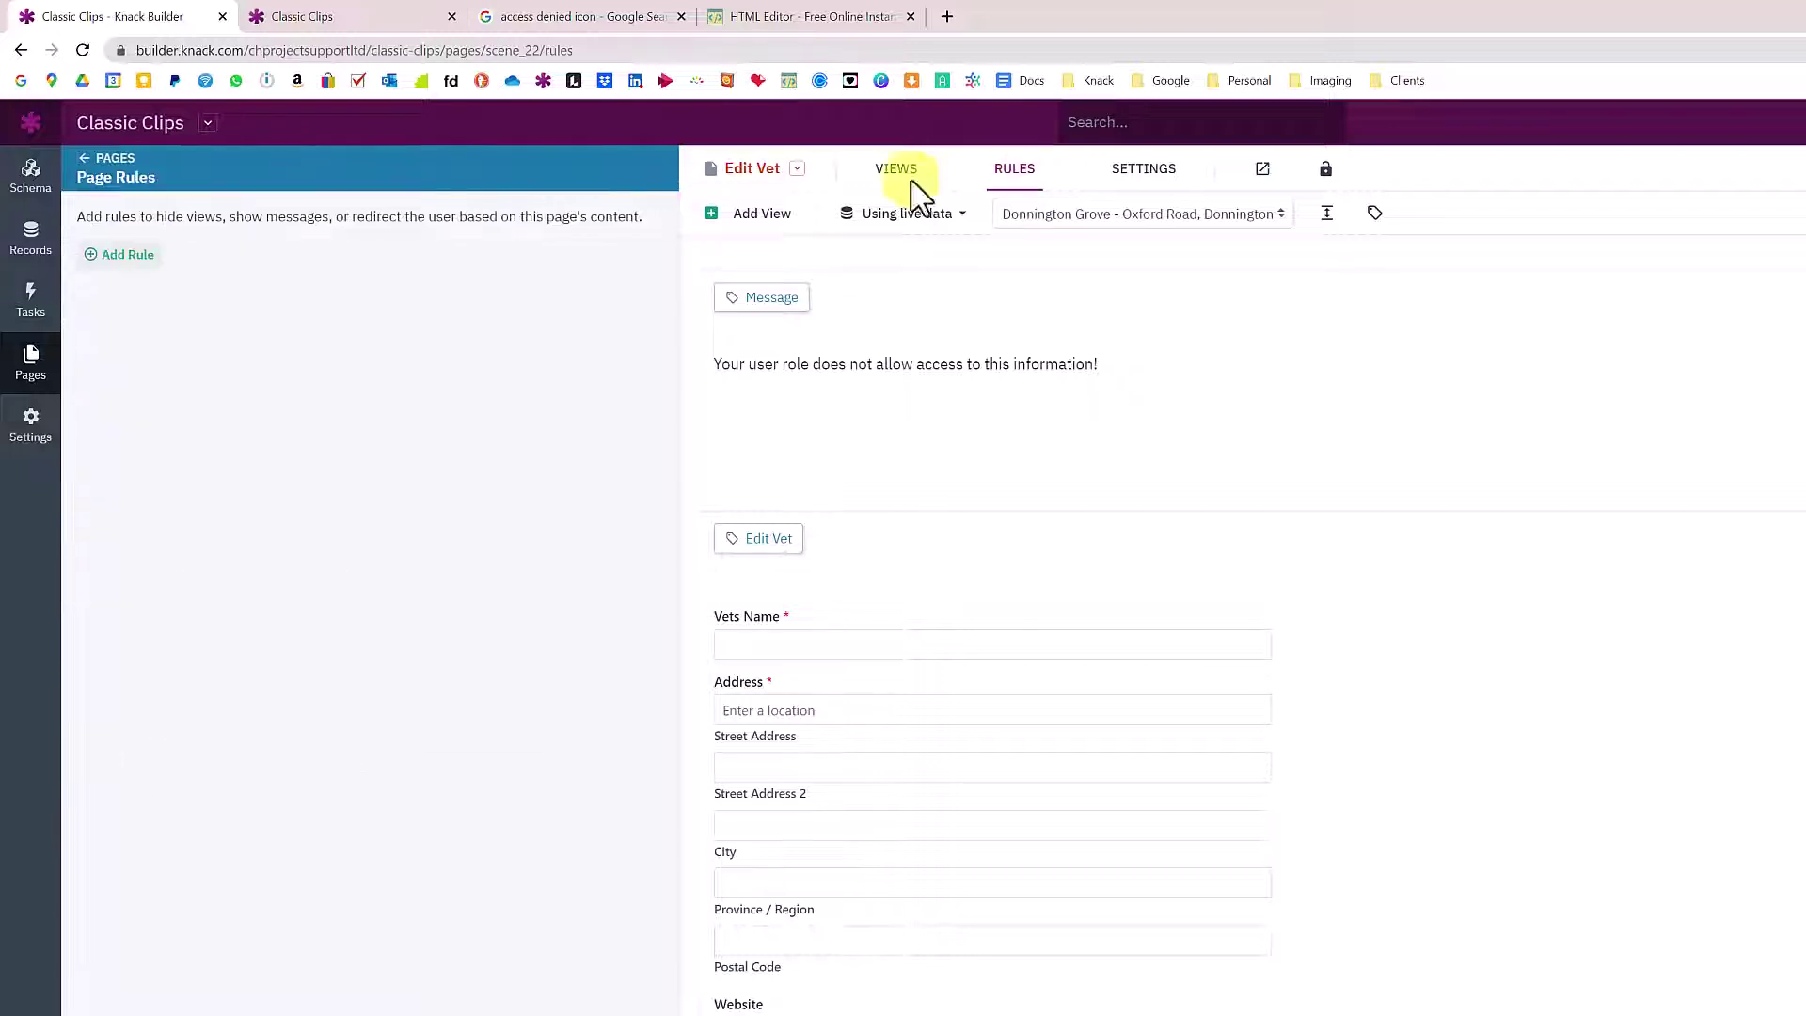
click(150, 262)
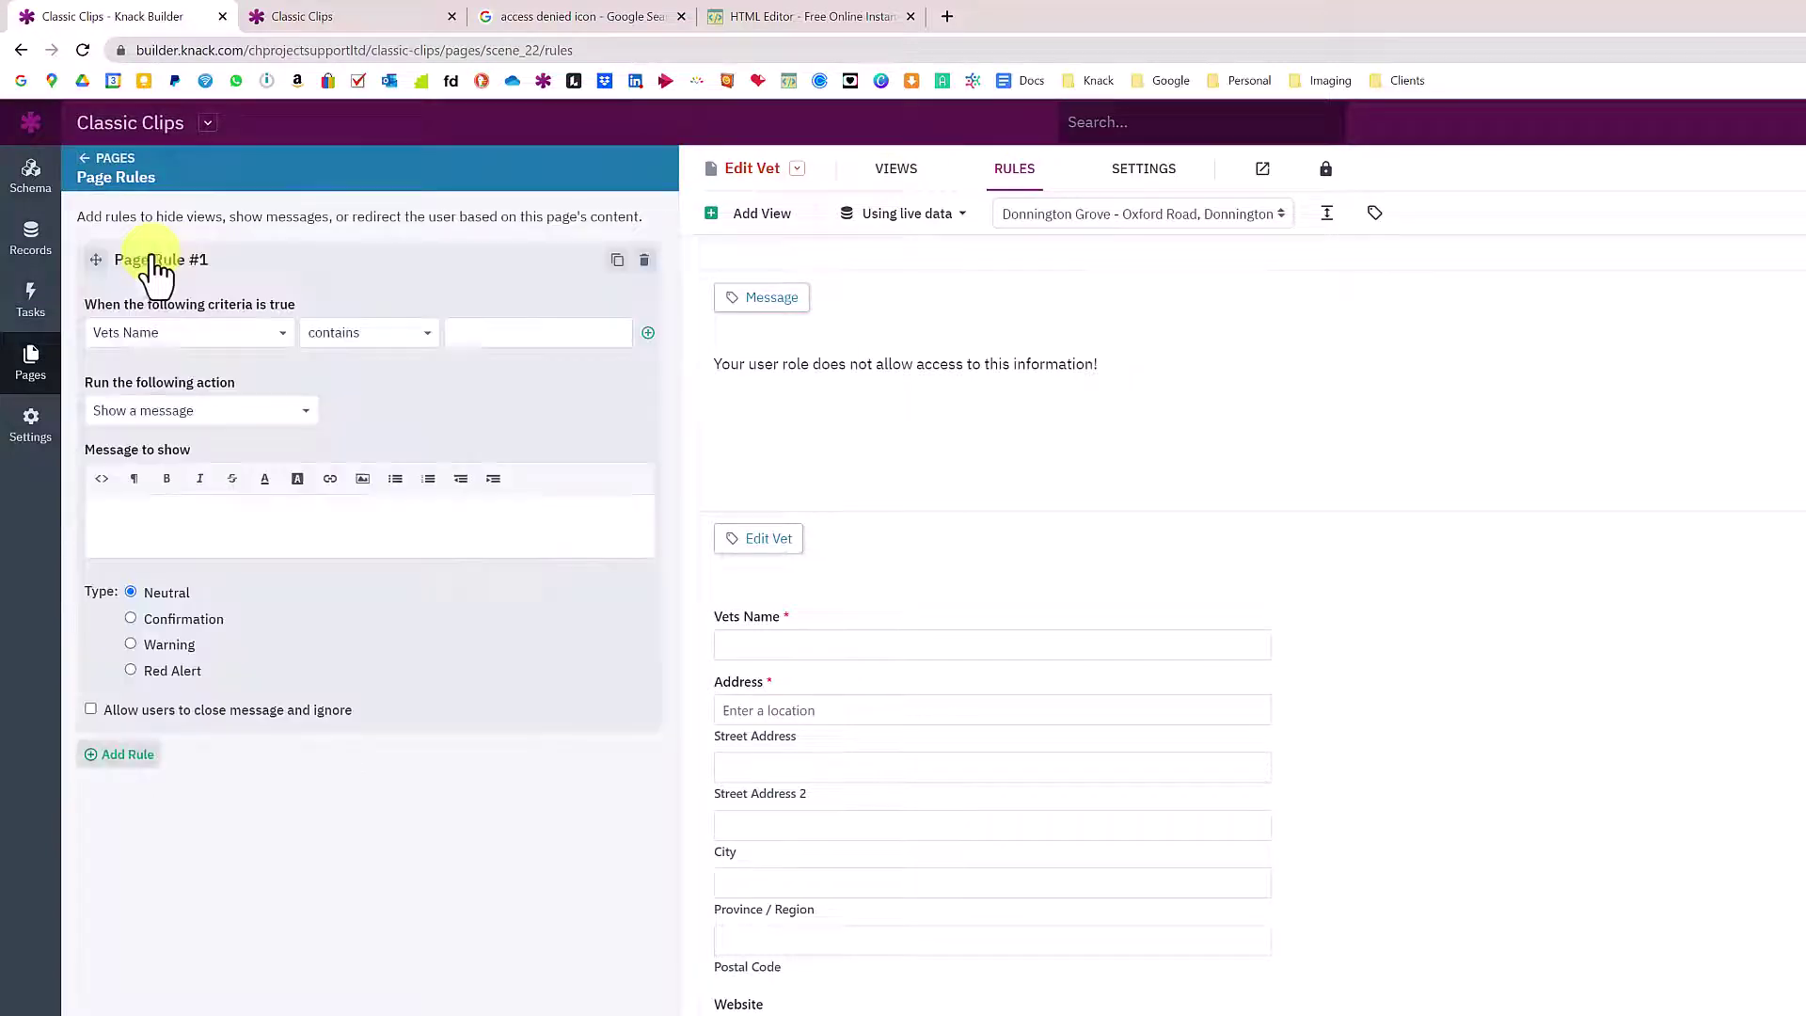
click(169, 333)
scroll(259, 536, down, 1)
scroll(259, 545, down, 5)
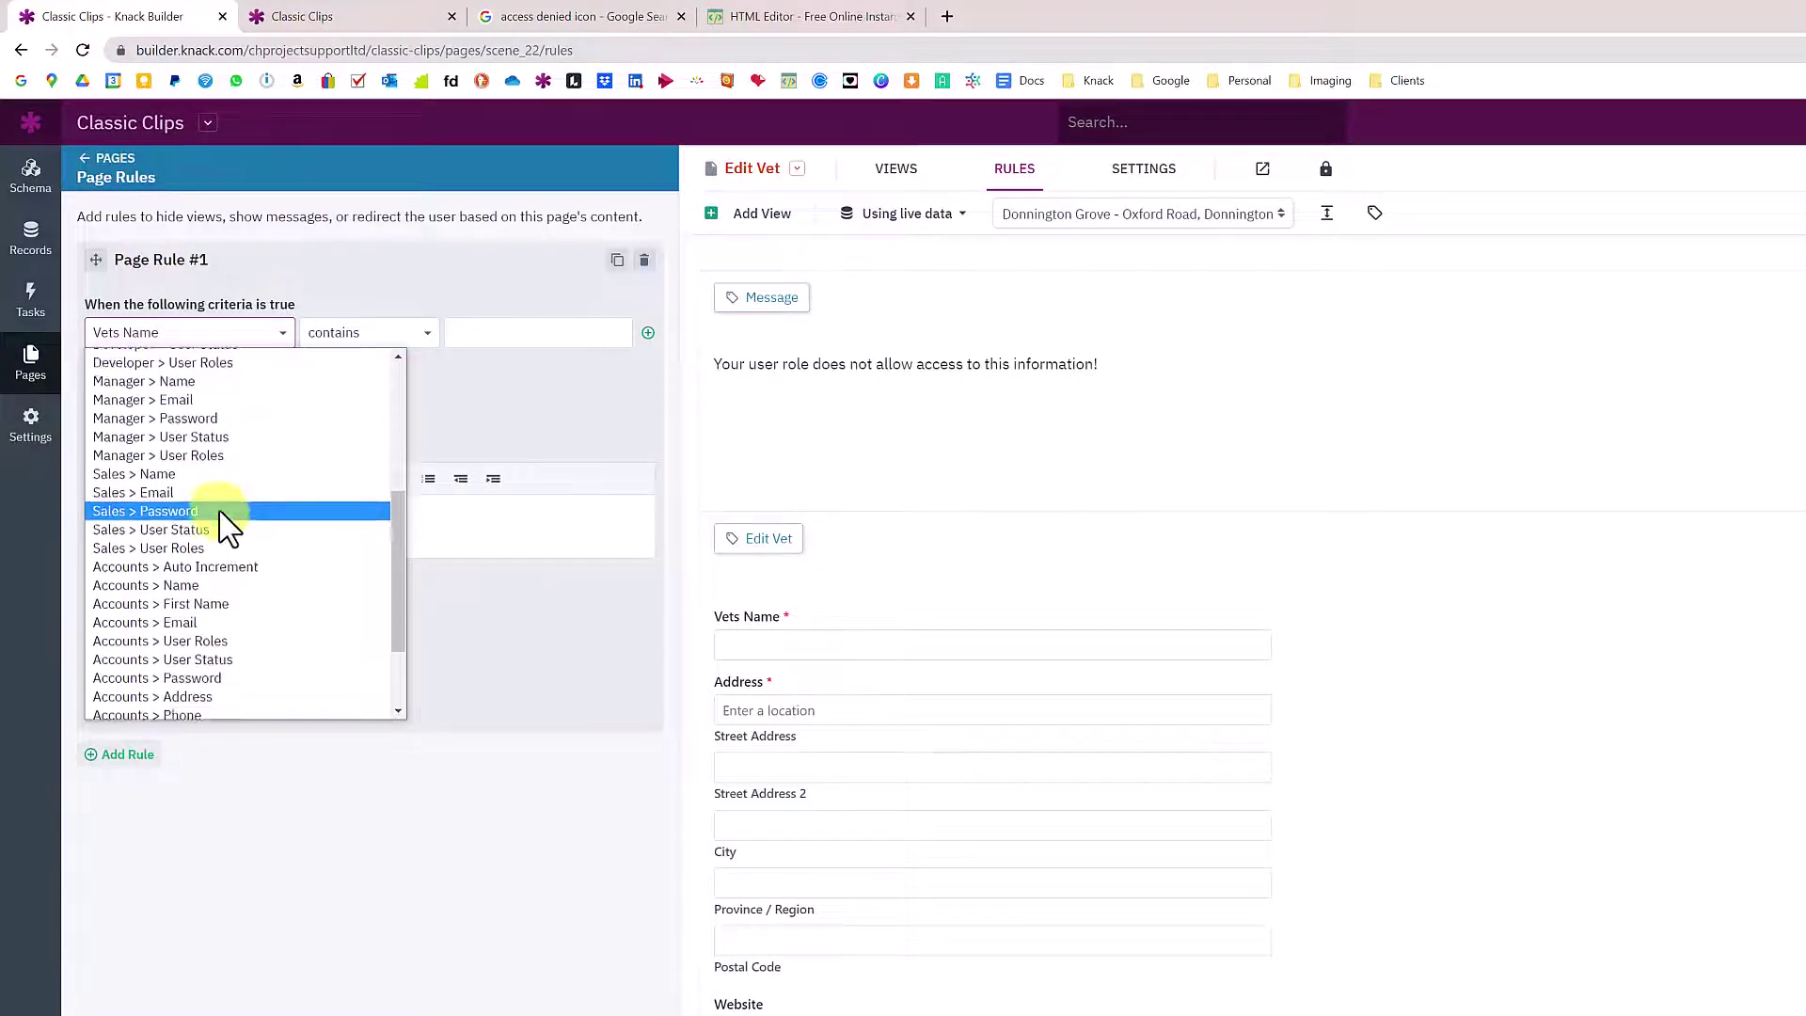
scroll(235, 579, down, 3)
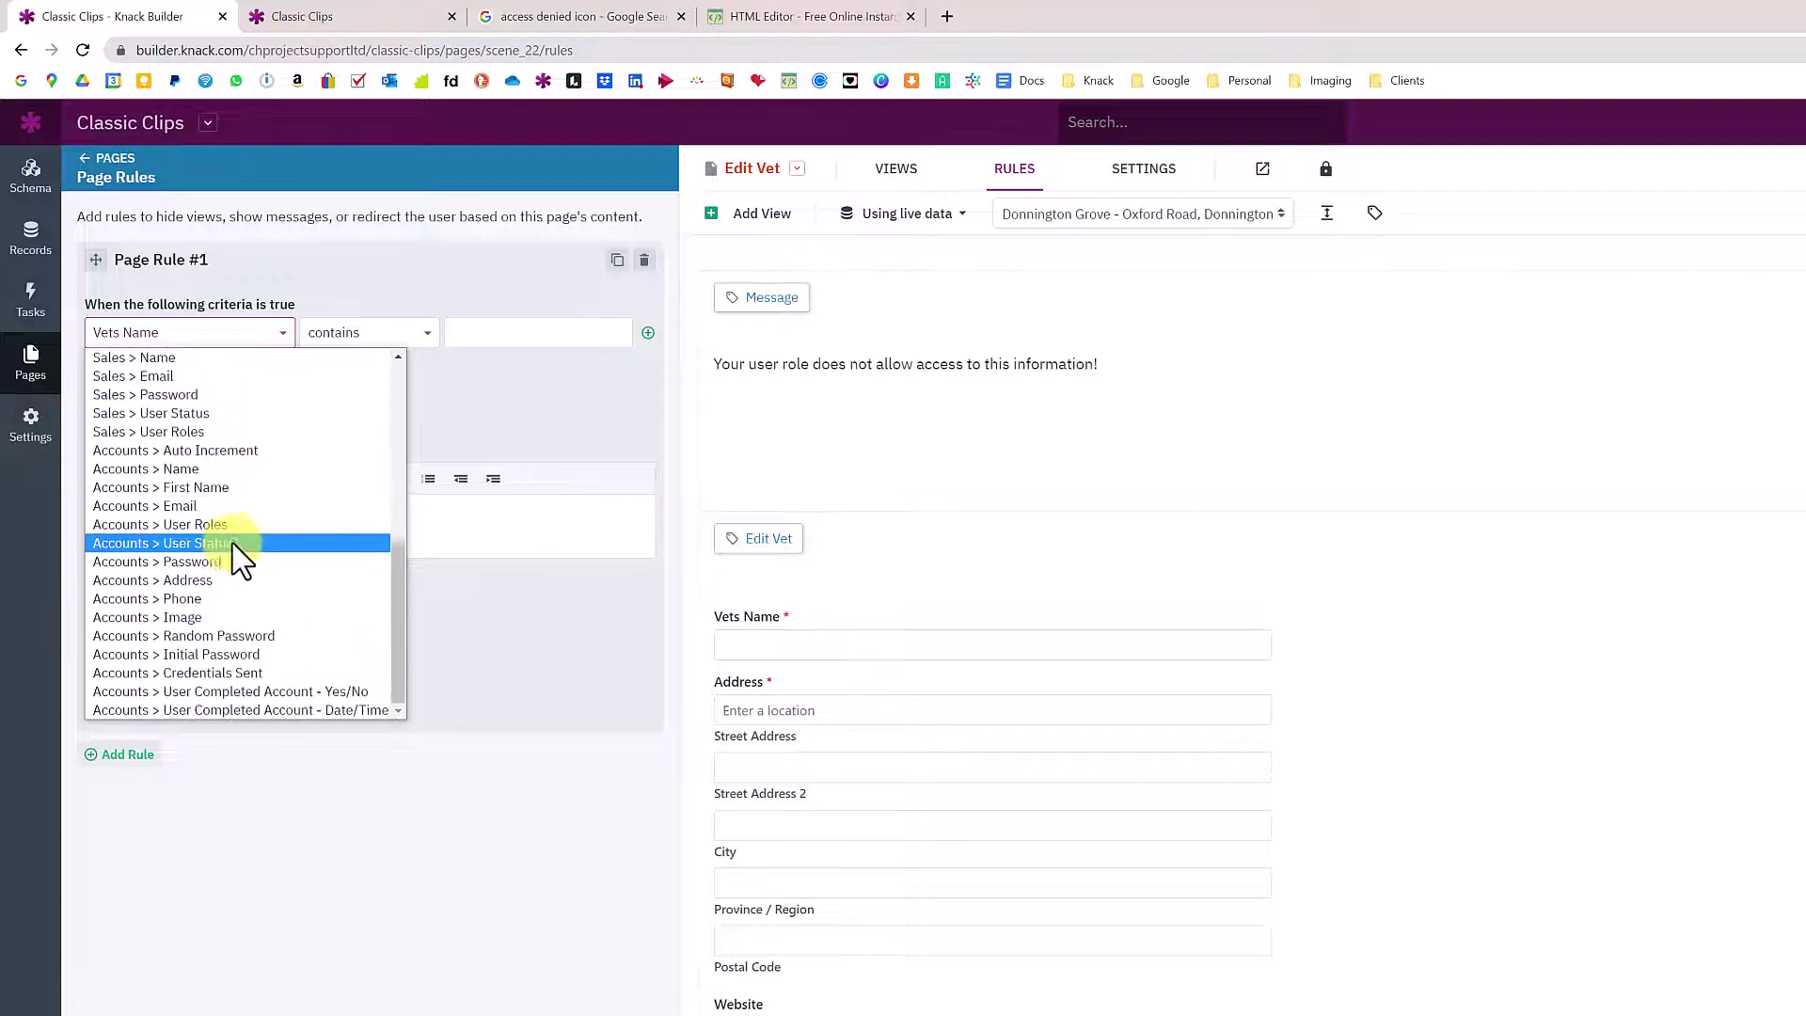
click(207, 524)
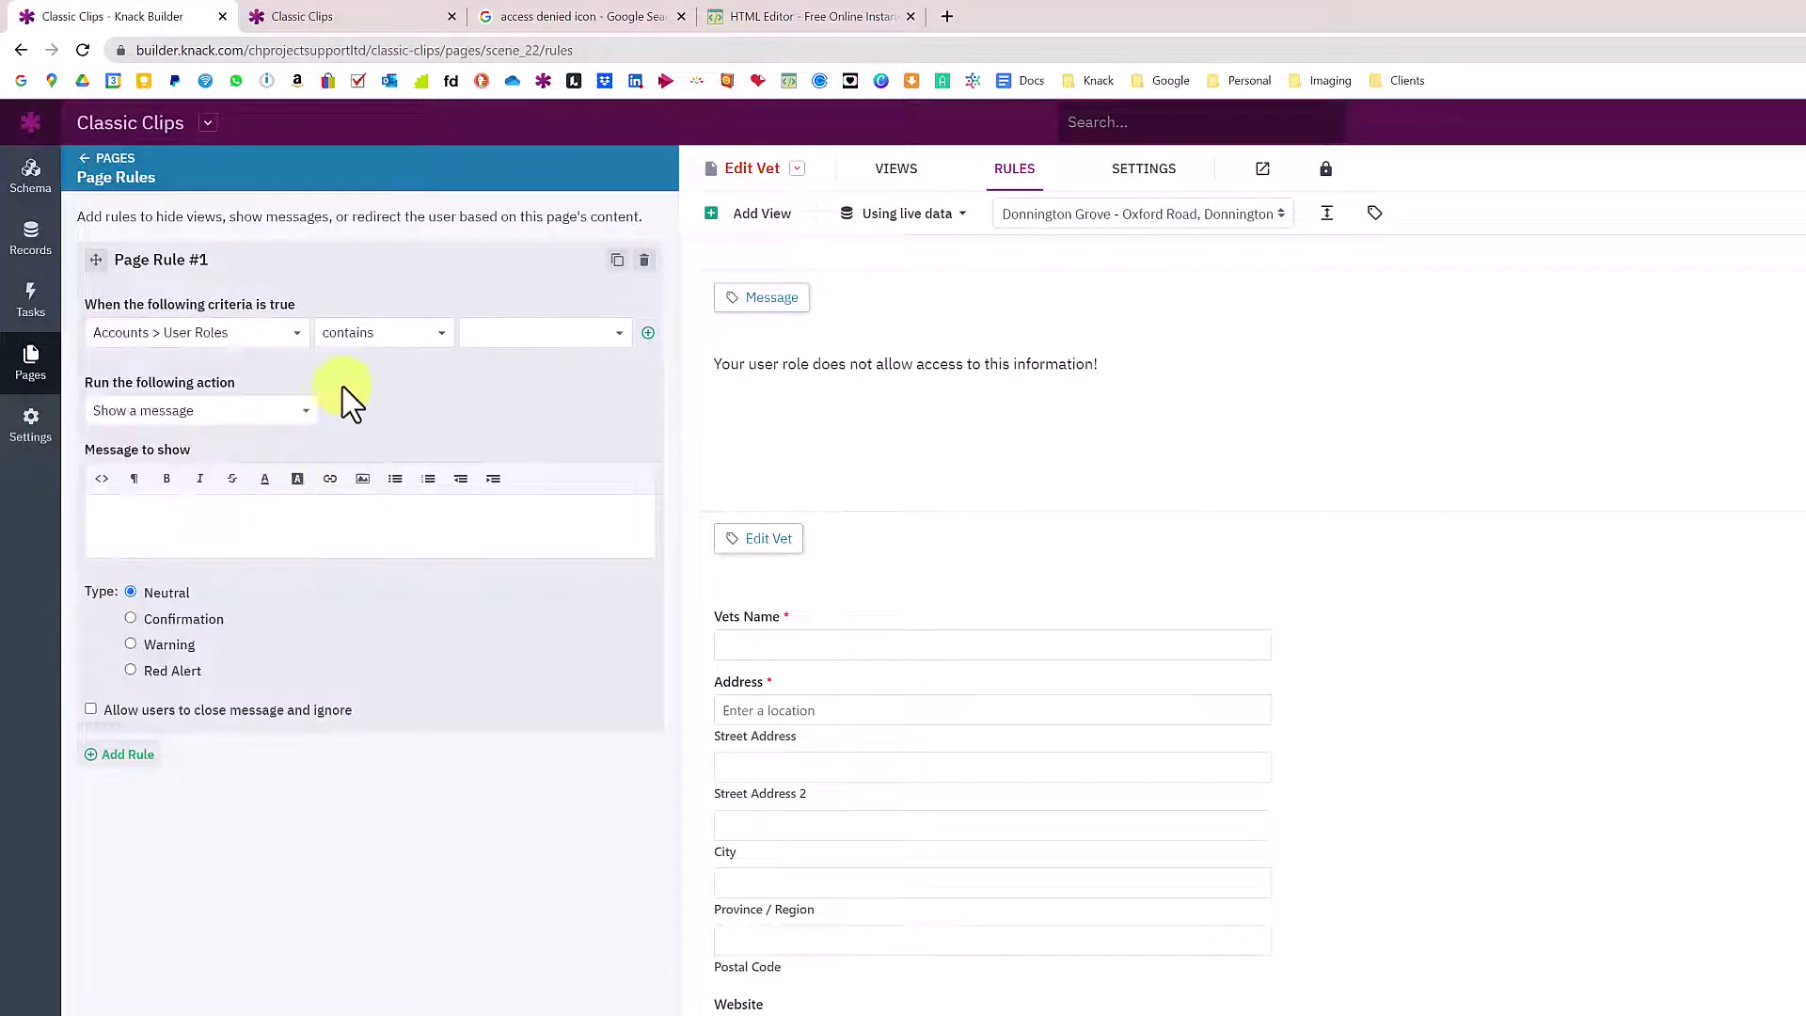
Set the first page rule's user role condition to "does not contain" Admin
click(396, 343)
click(396, 342)
click(387, 340)
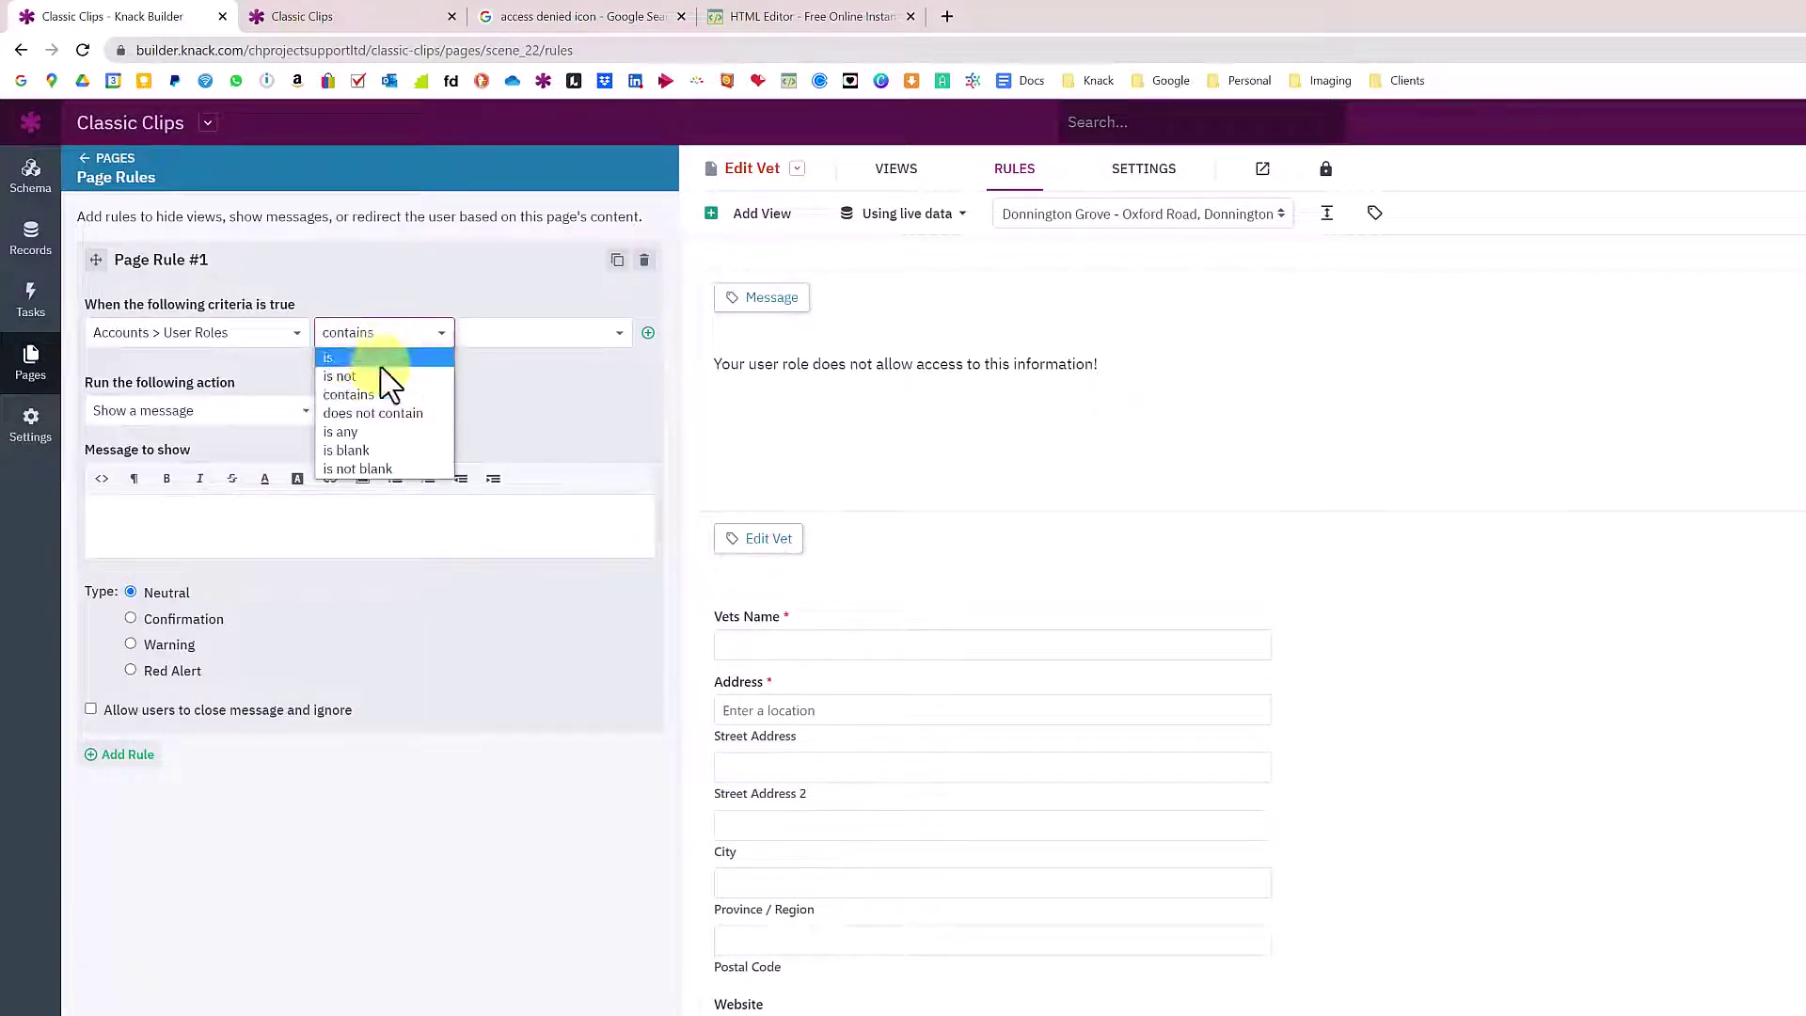
click(381, 413)
click(520, 340)
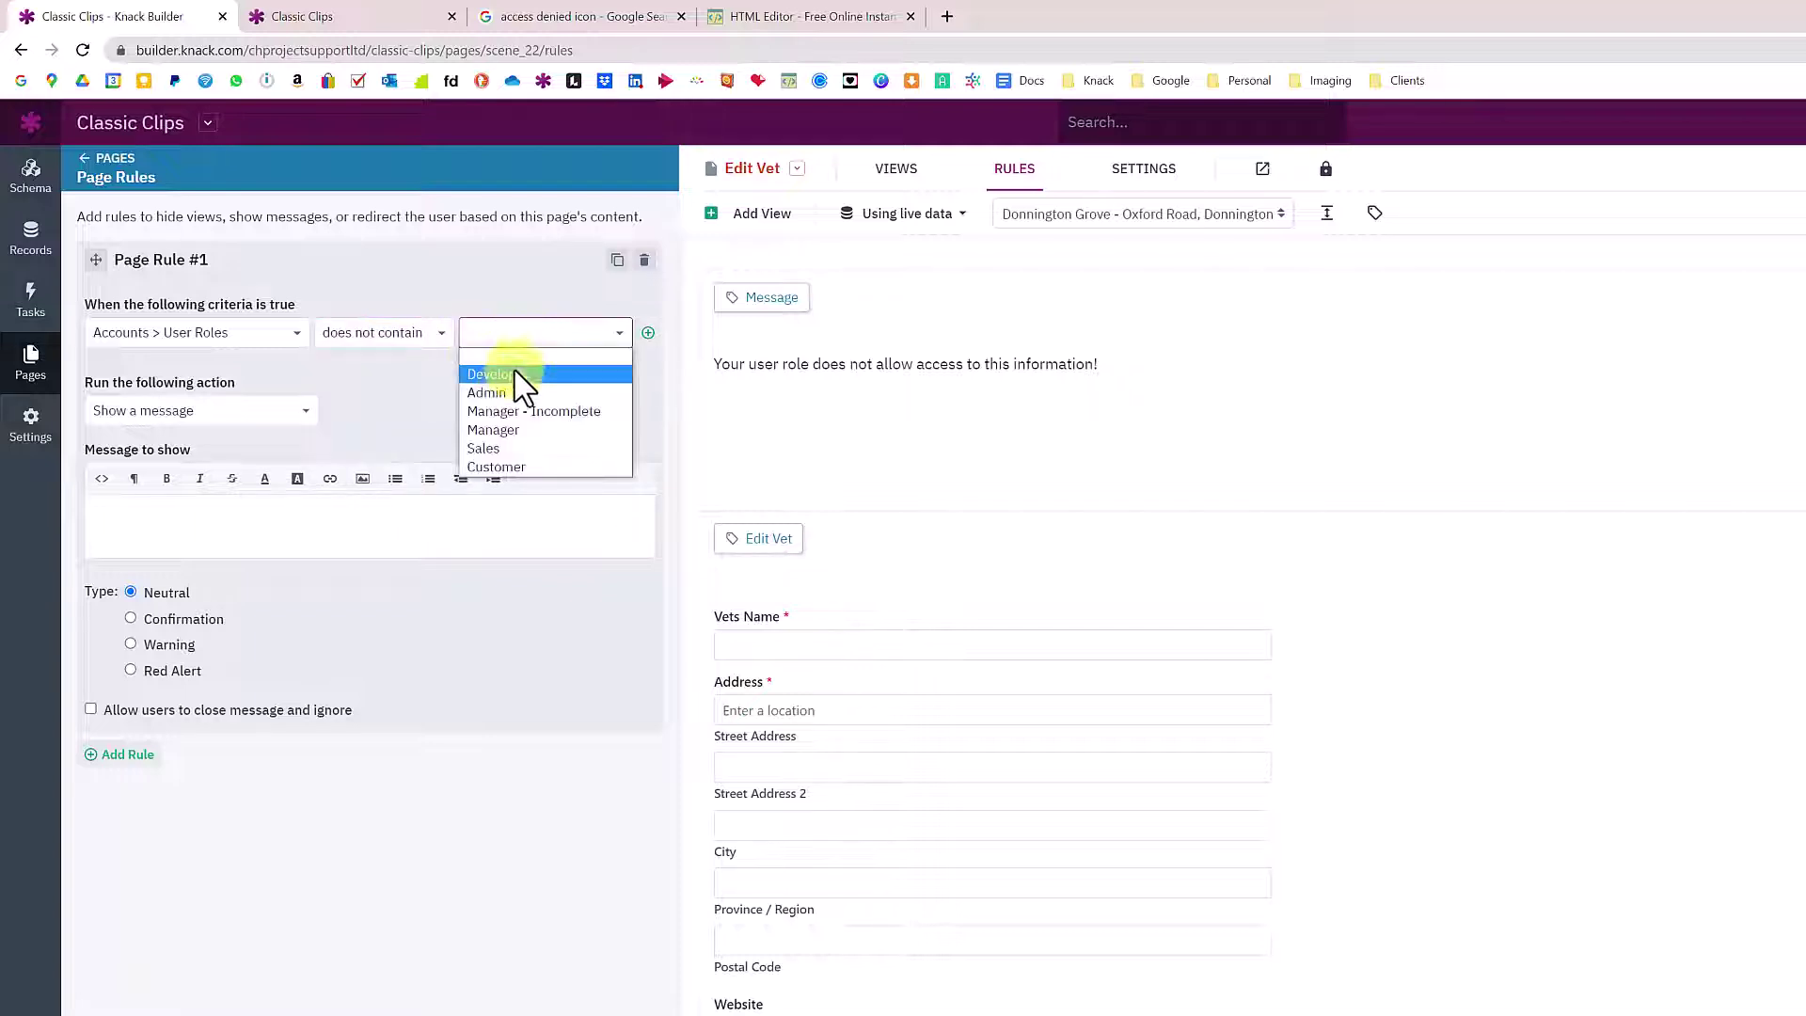
click(512, 369)
Set the first page rule's action to Hide views and choose the Edit Vet view
click(249, 414)
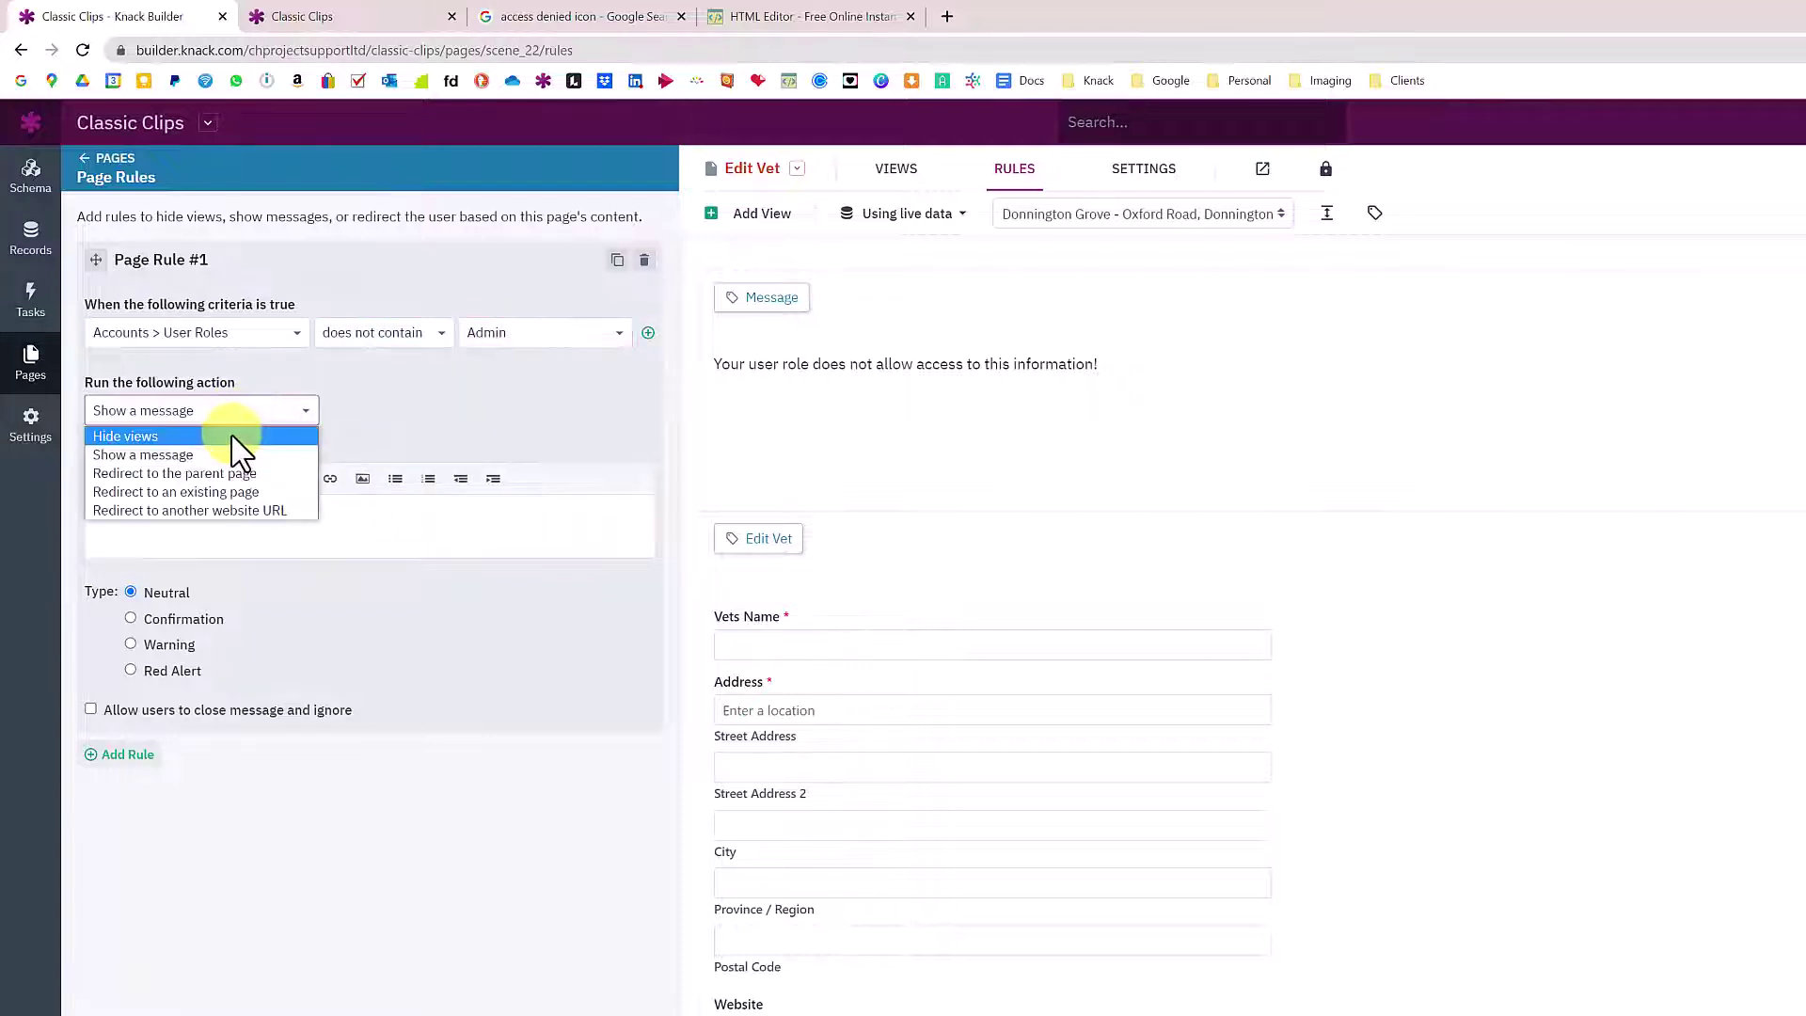
click(242, 435)
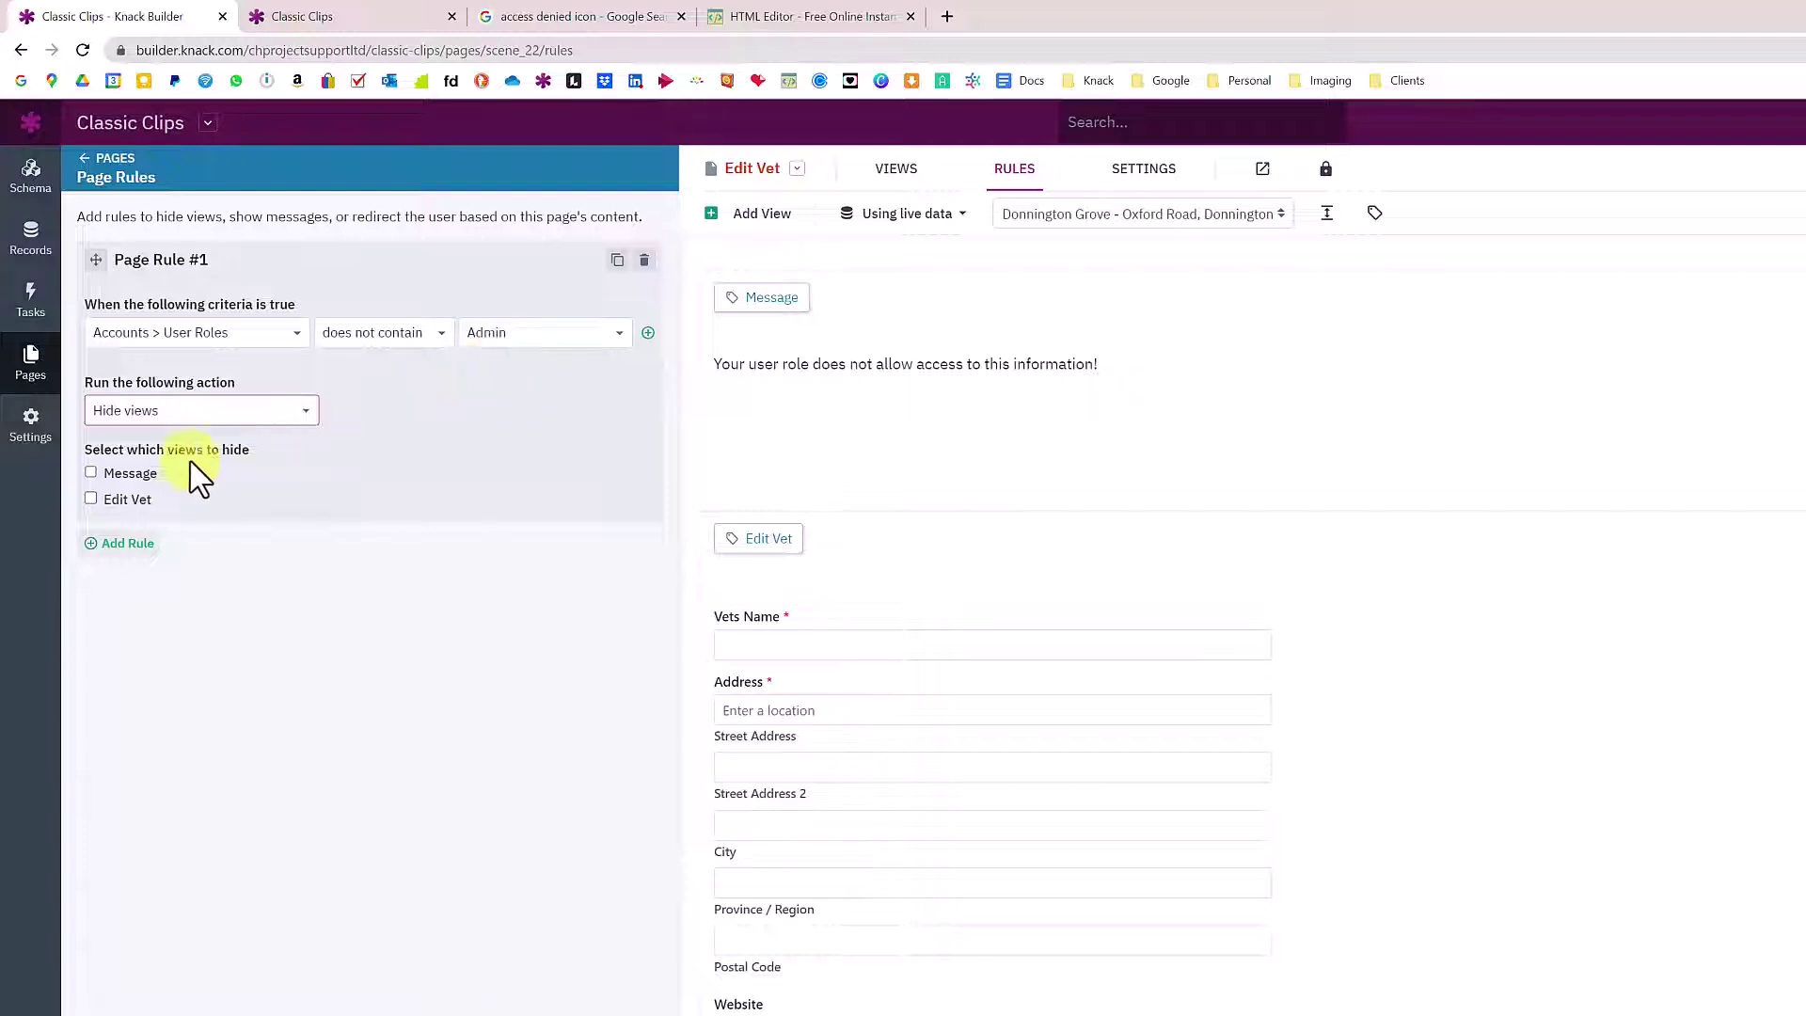
click(131, 505)
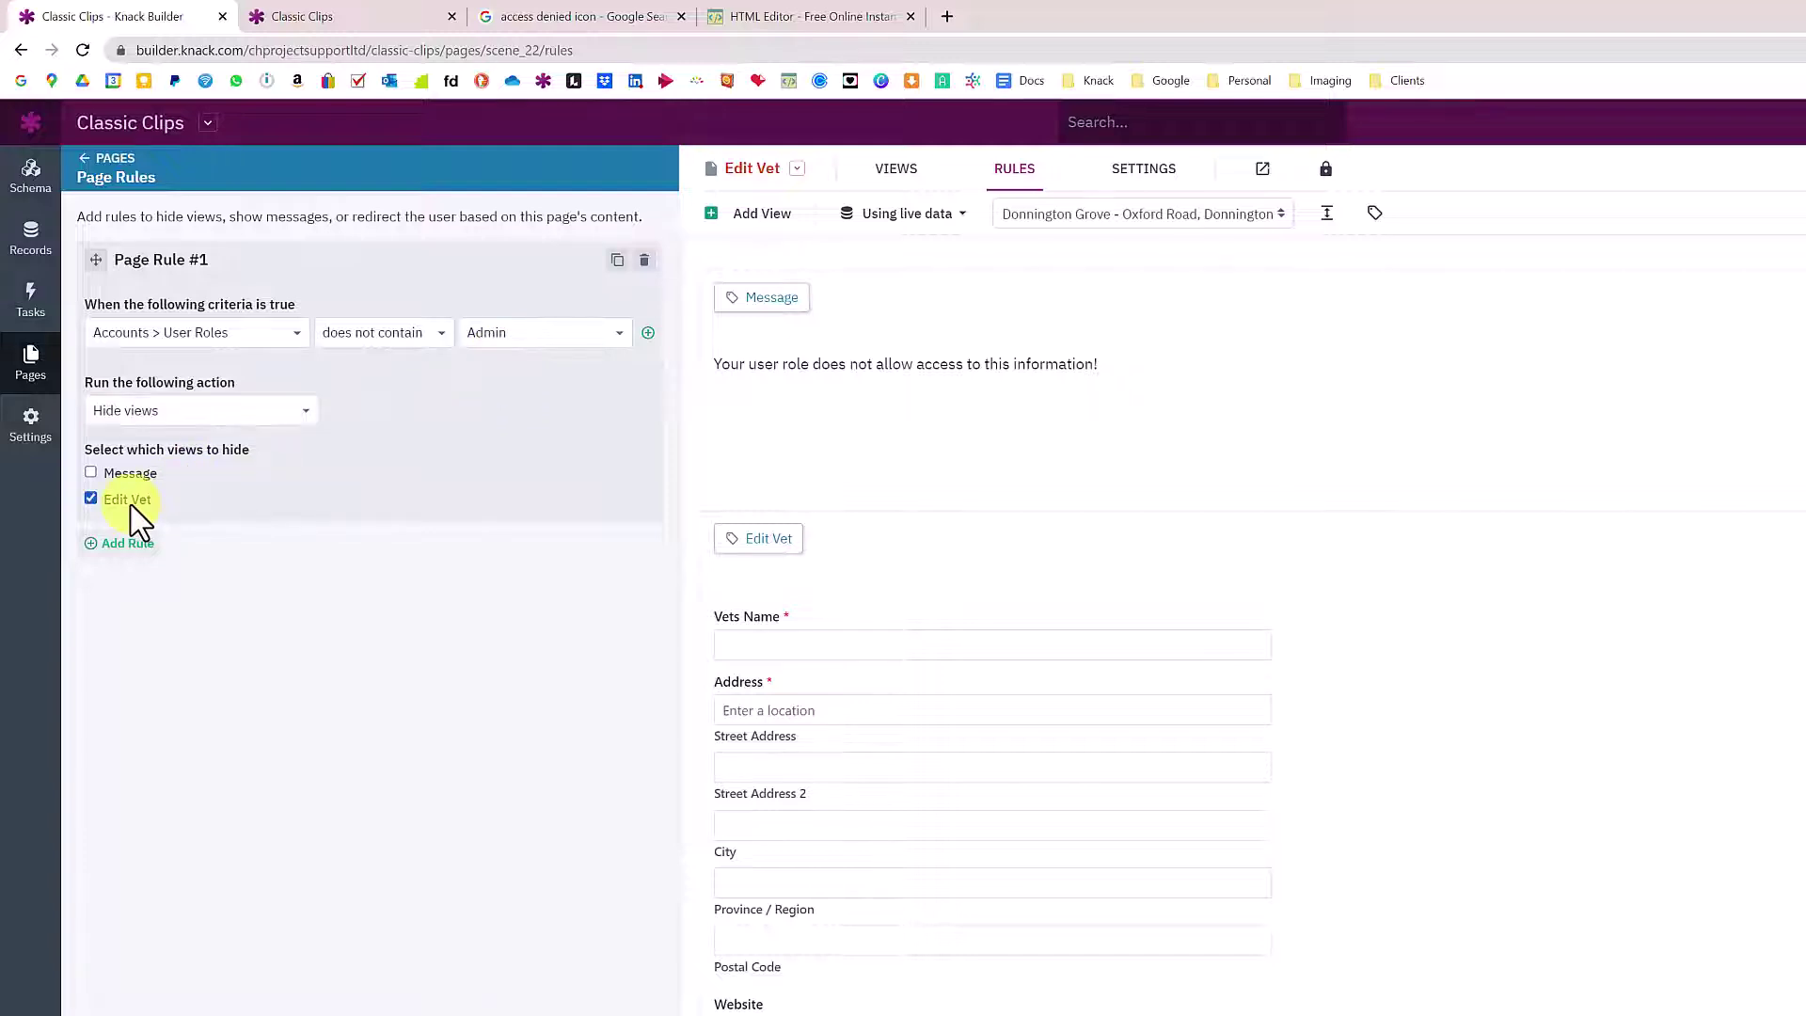
Duplicate the page rule, set its condition to "contains" Admin, make it hide Message instead of Edit Vet, and save the rules
click(617, 261)
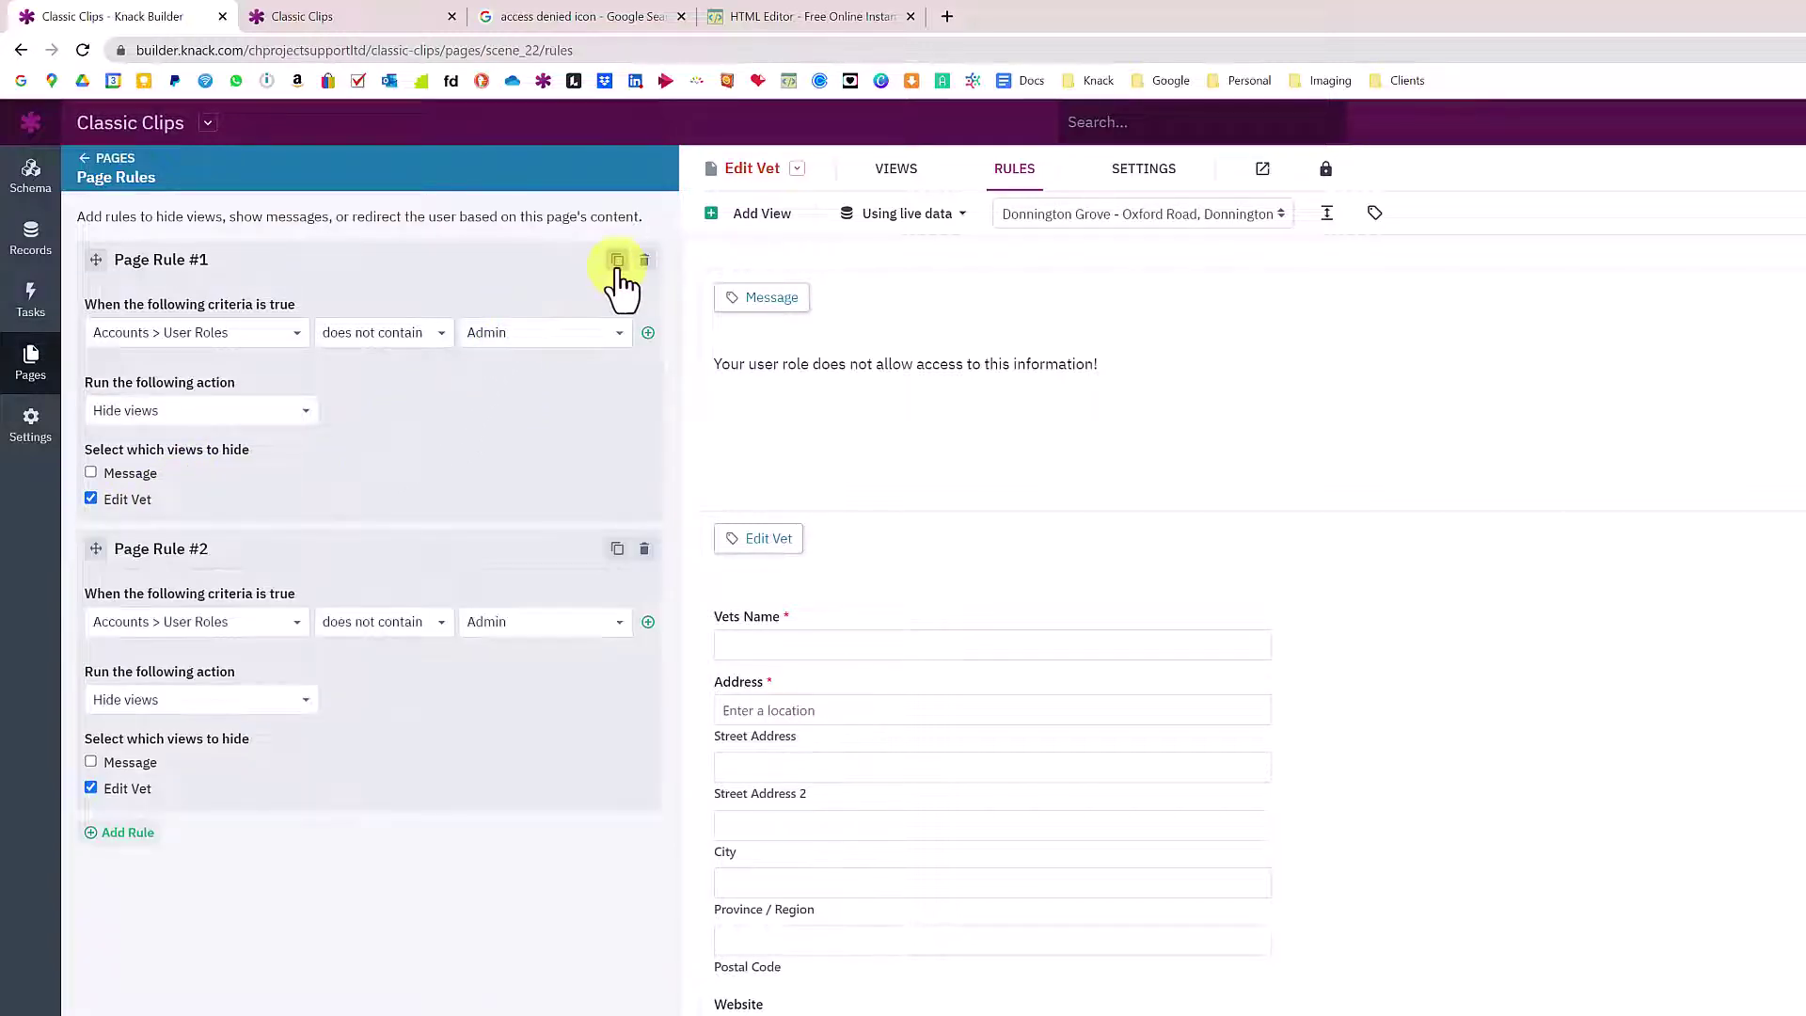
click(387, 626)
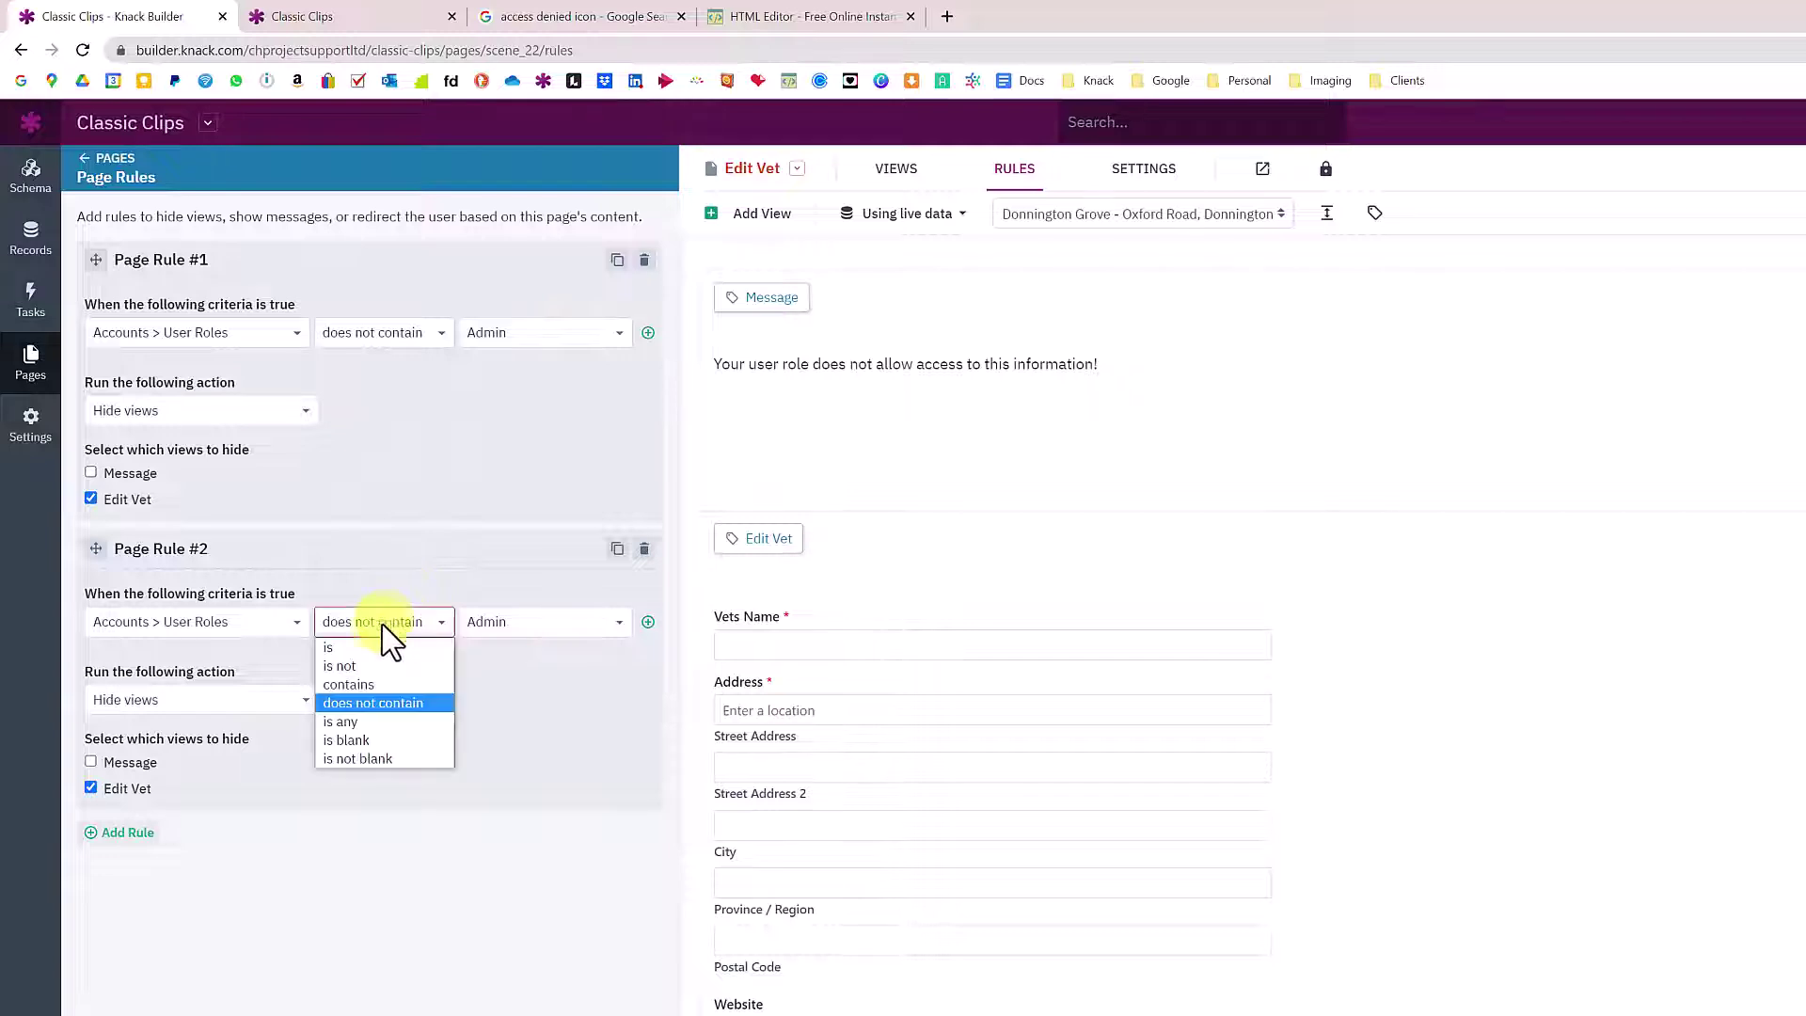
click(374, 684)
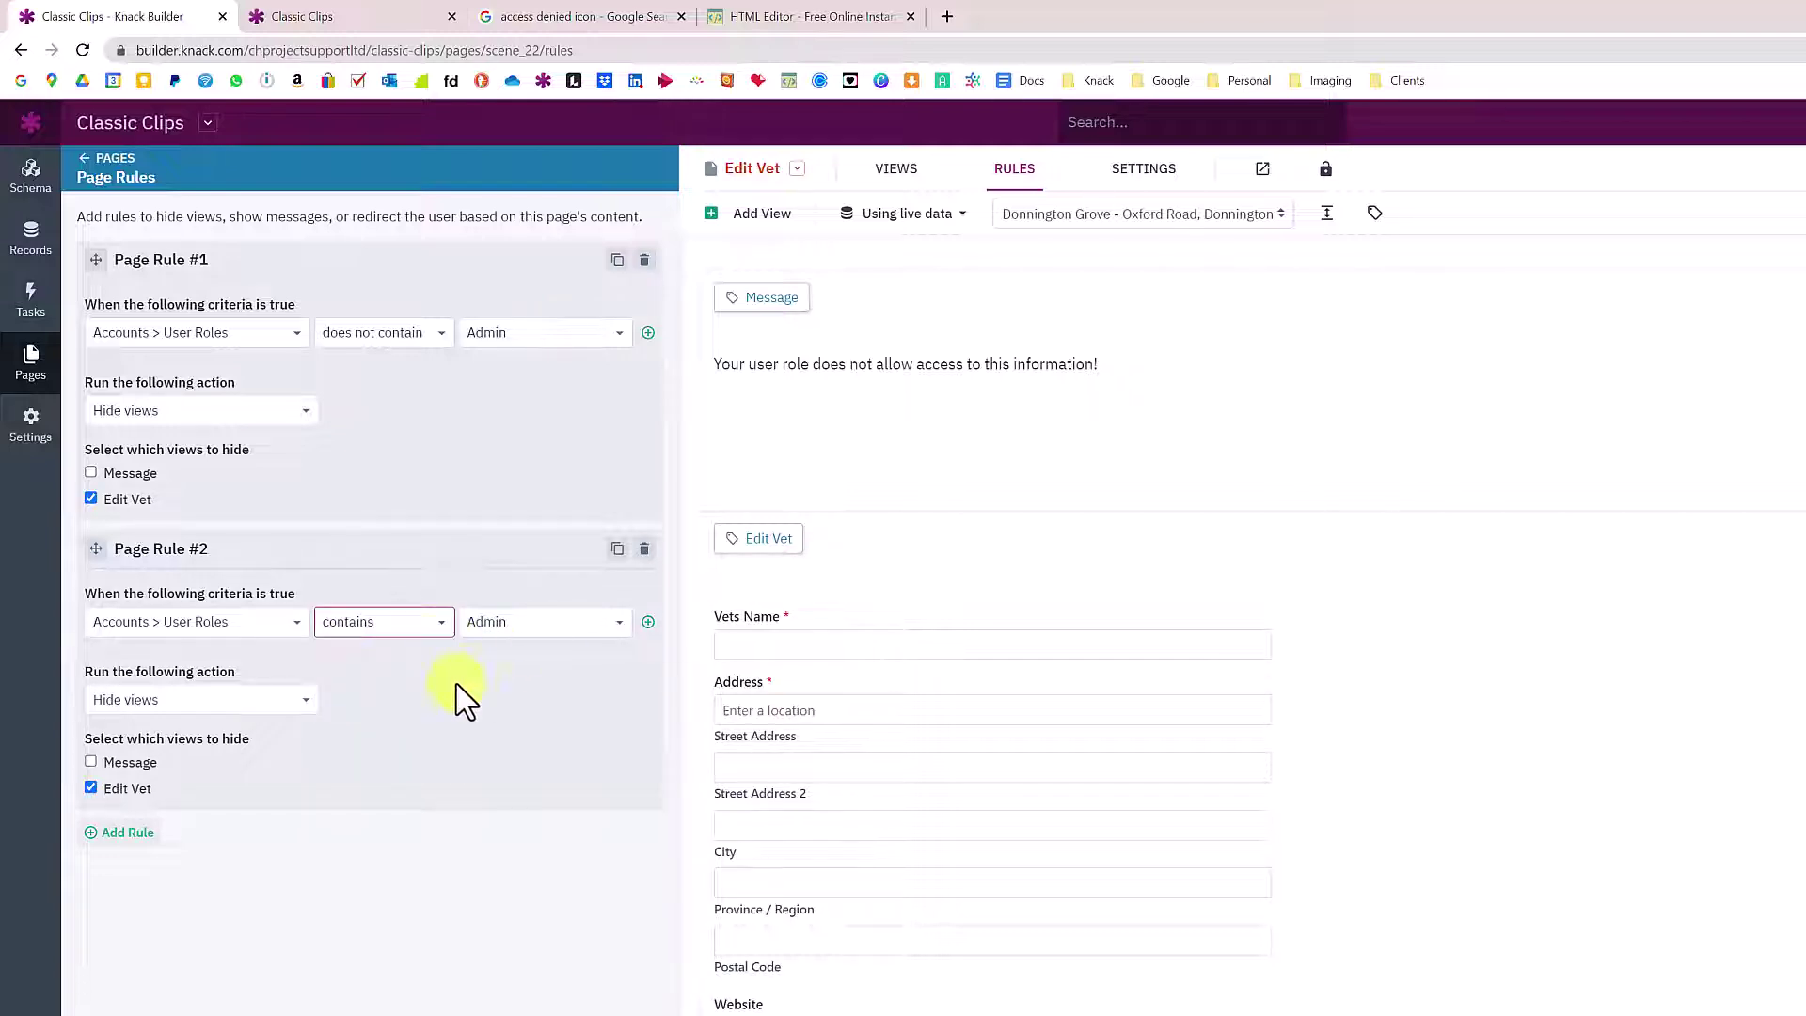
click(138, 784)
click(139, 763)
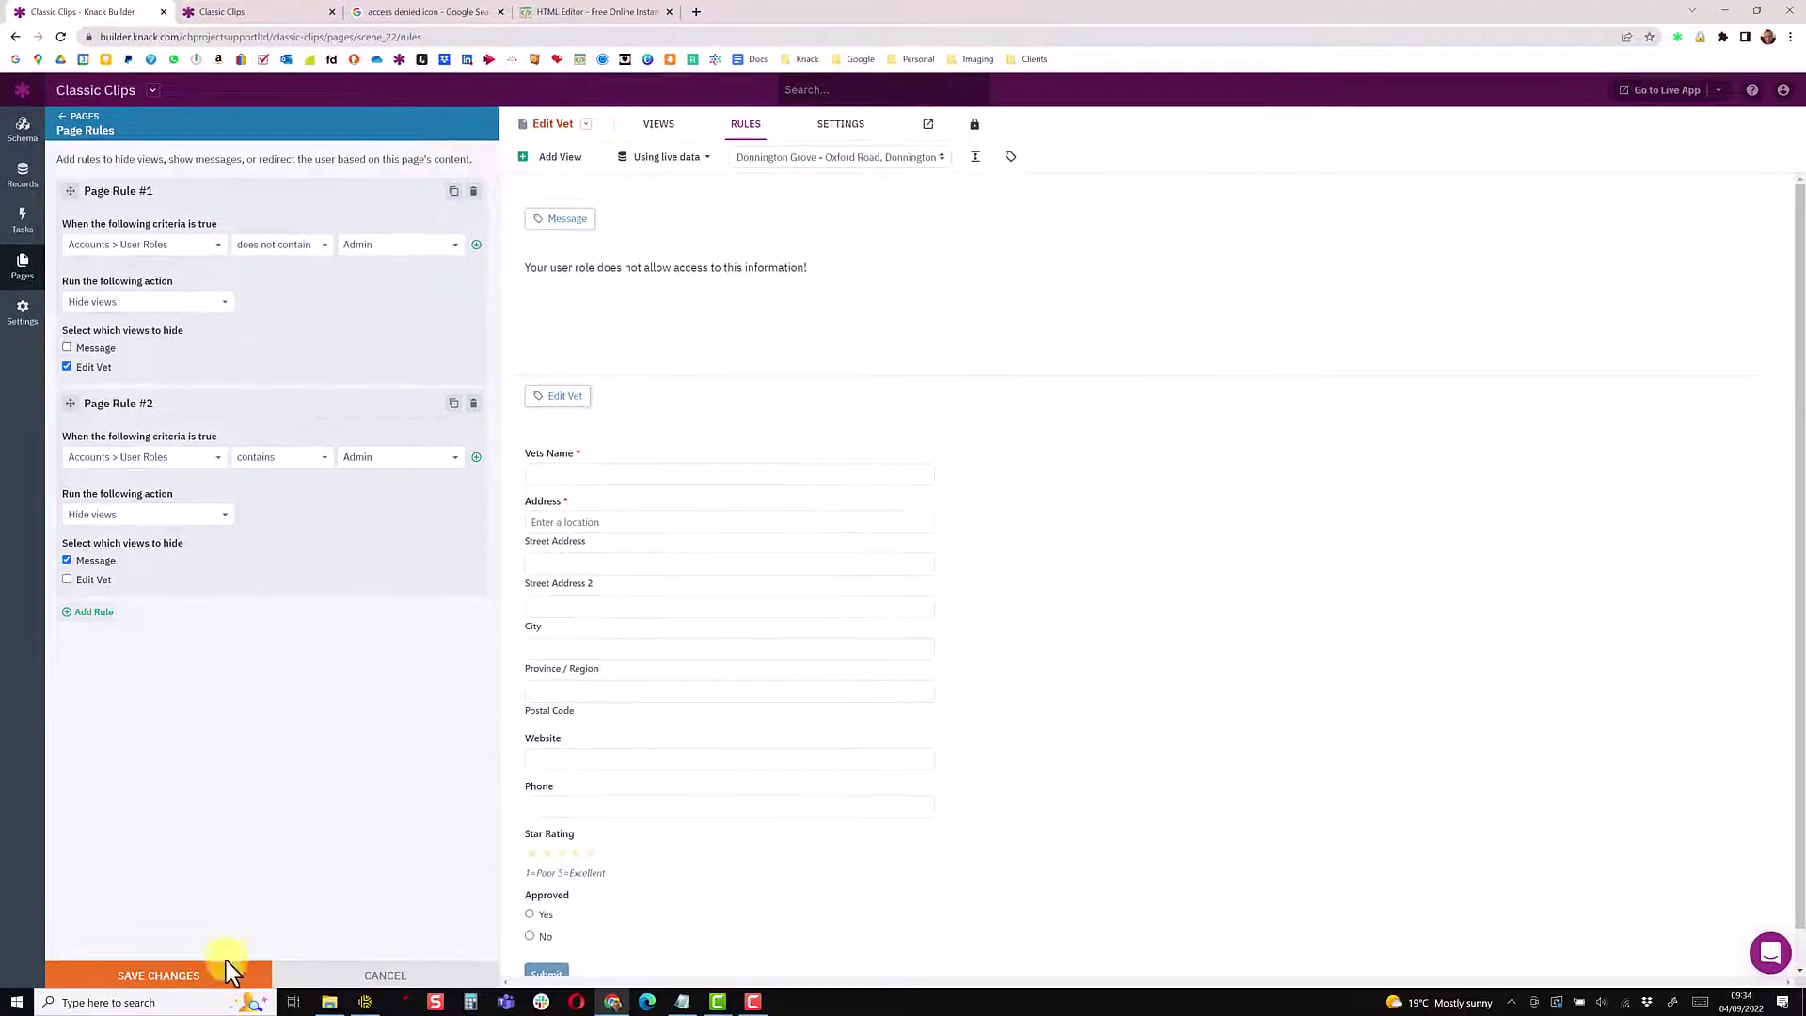
click(214, 978)
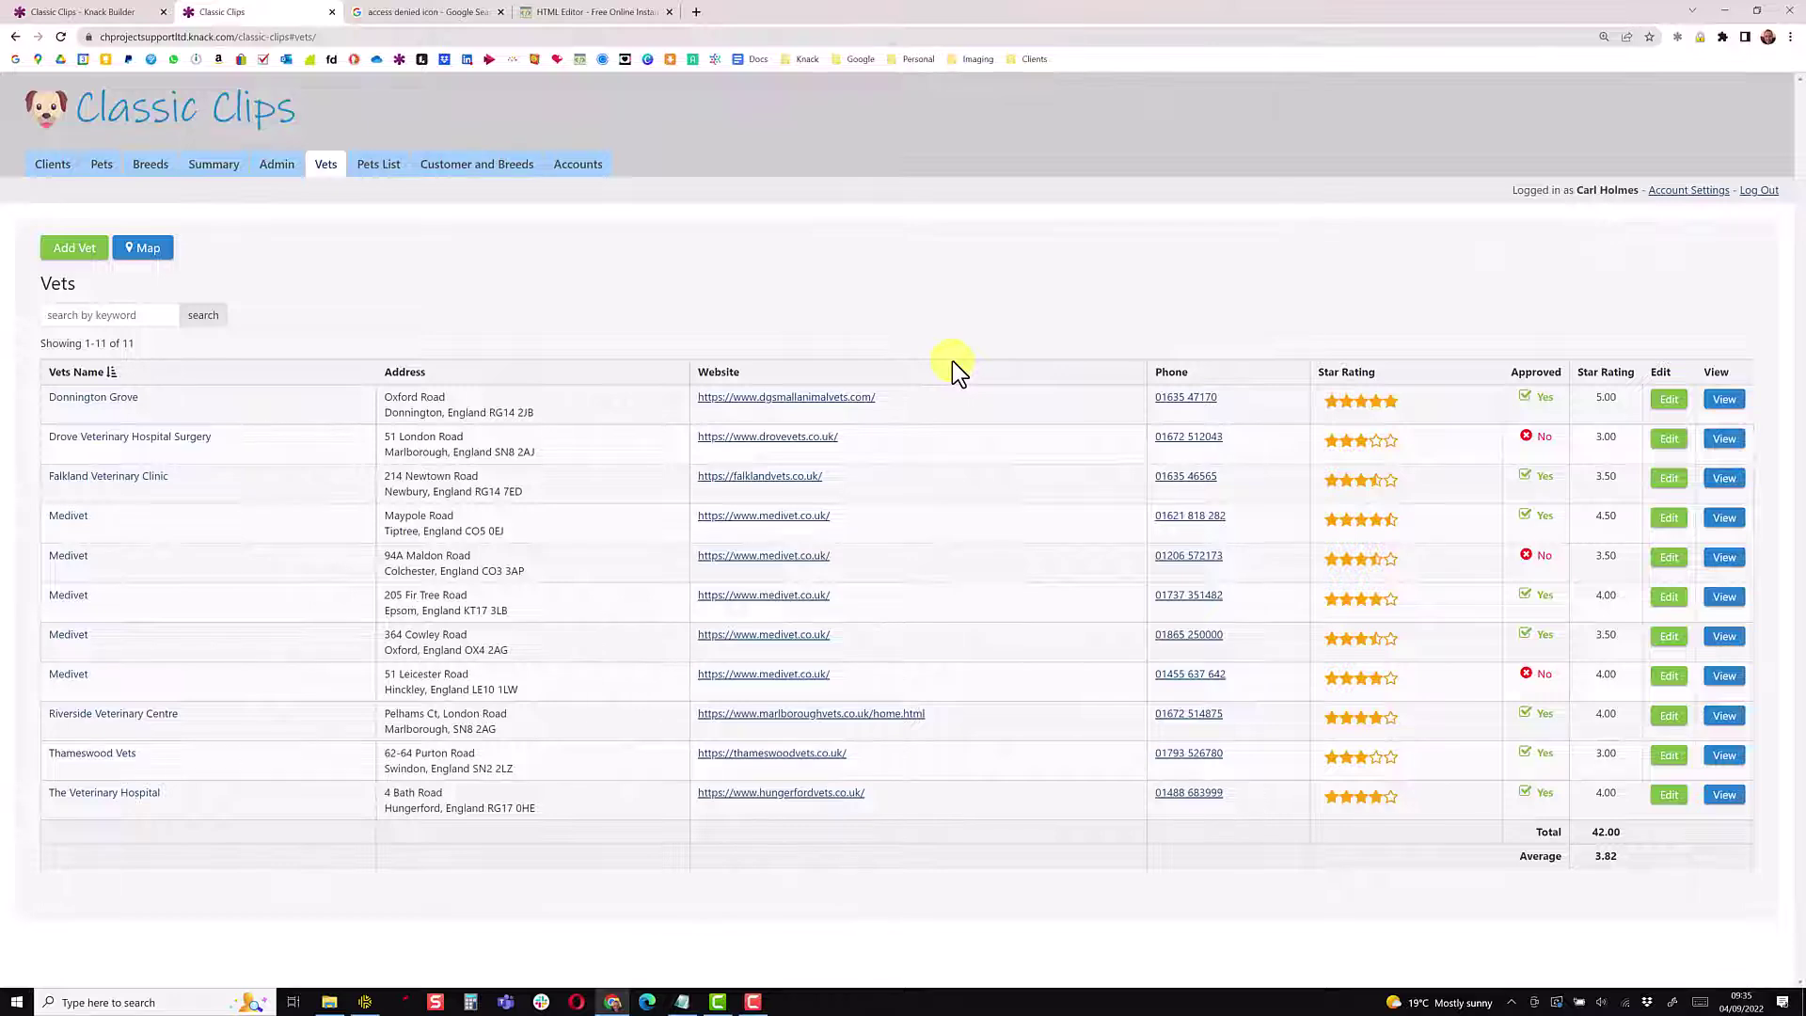
Test the page rules in the live app by opening and closing the edit form for Donnington Grove
click(1666, 403)
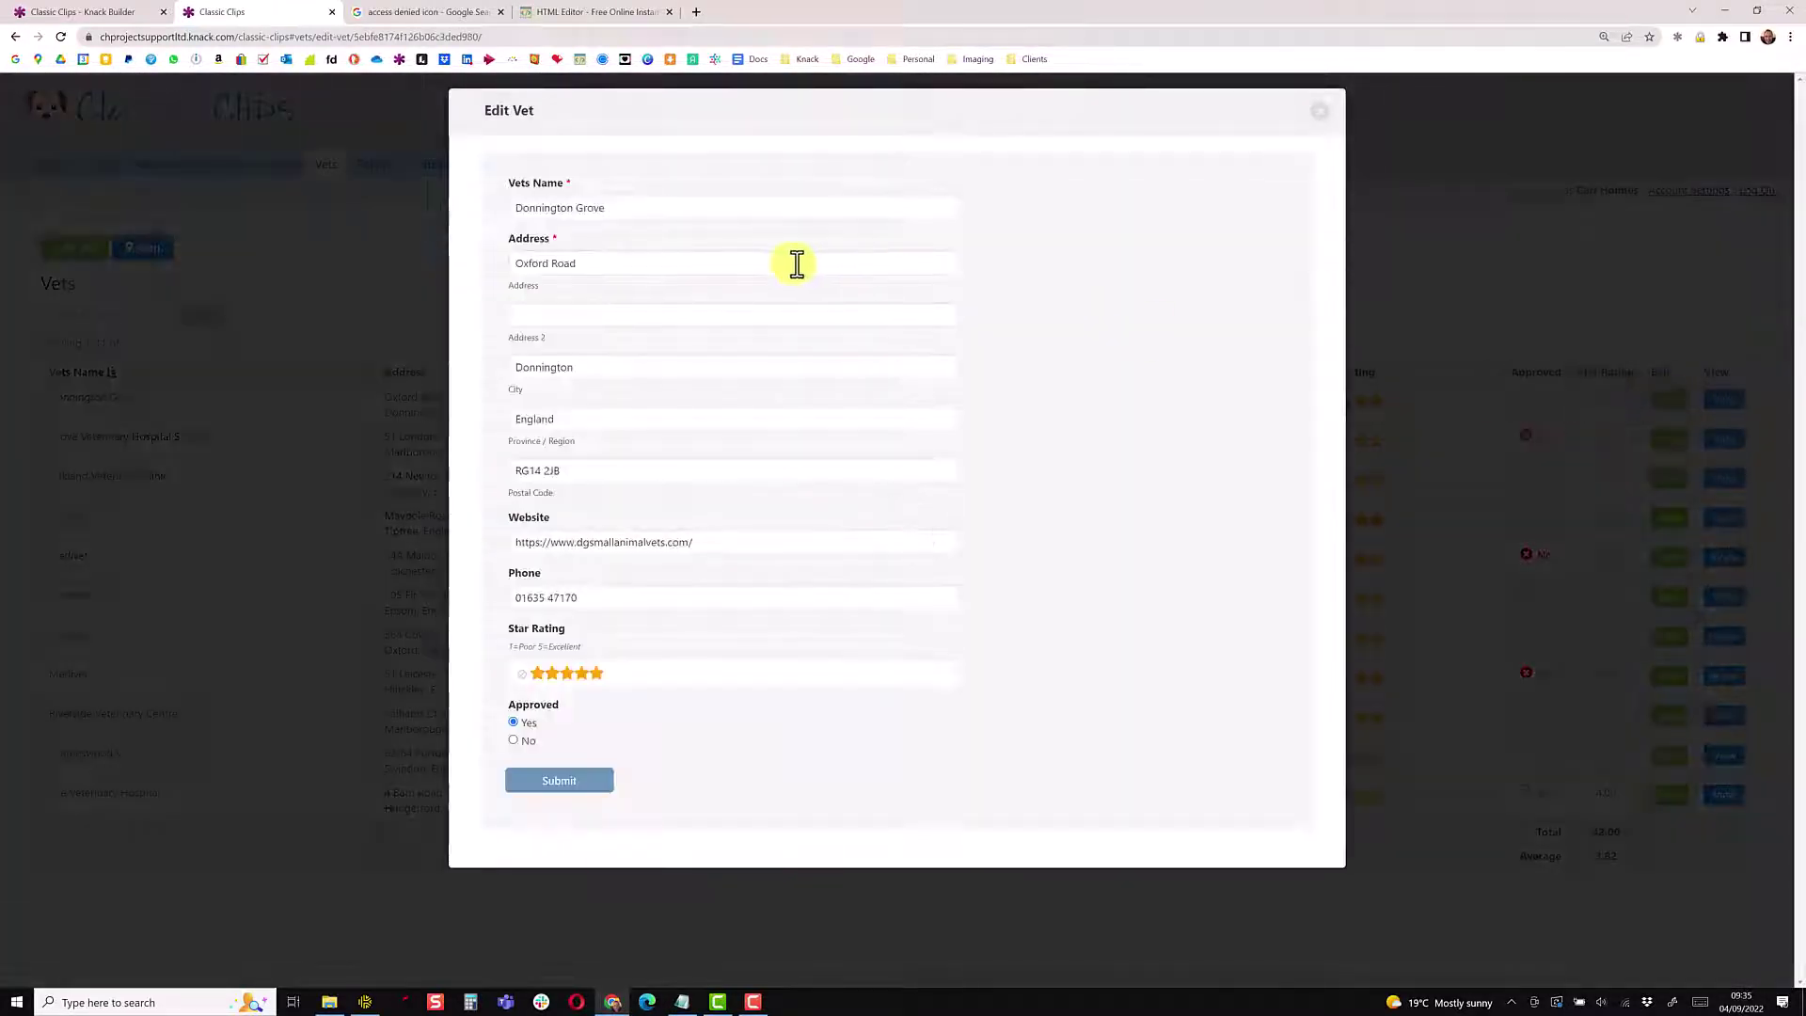
click(1322, 115)
Remove the Admin role from the account record that holds the Manager, Developer and Admin roles
click(70, 12)
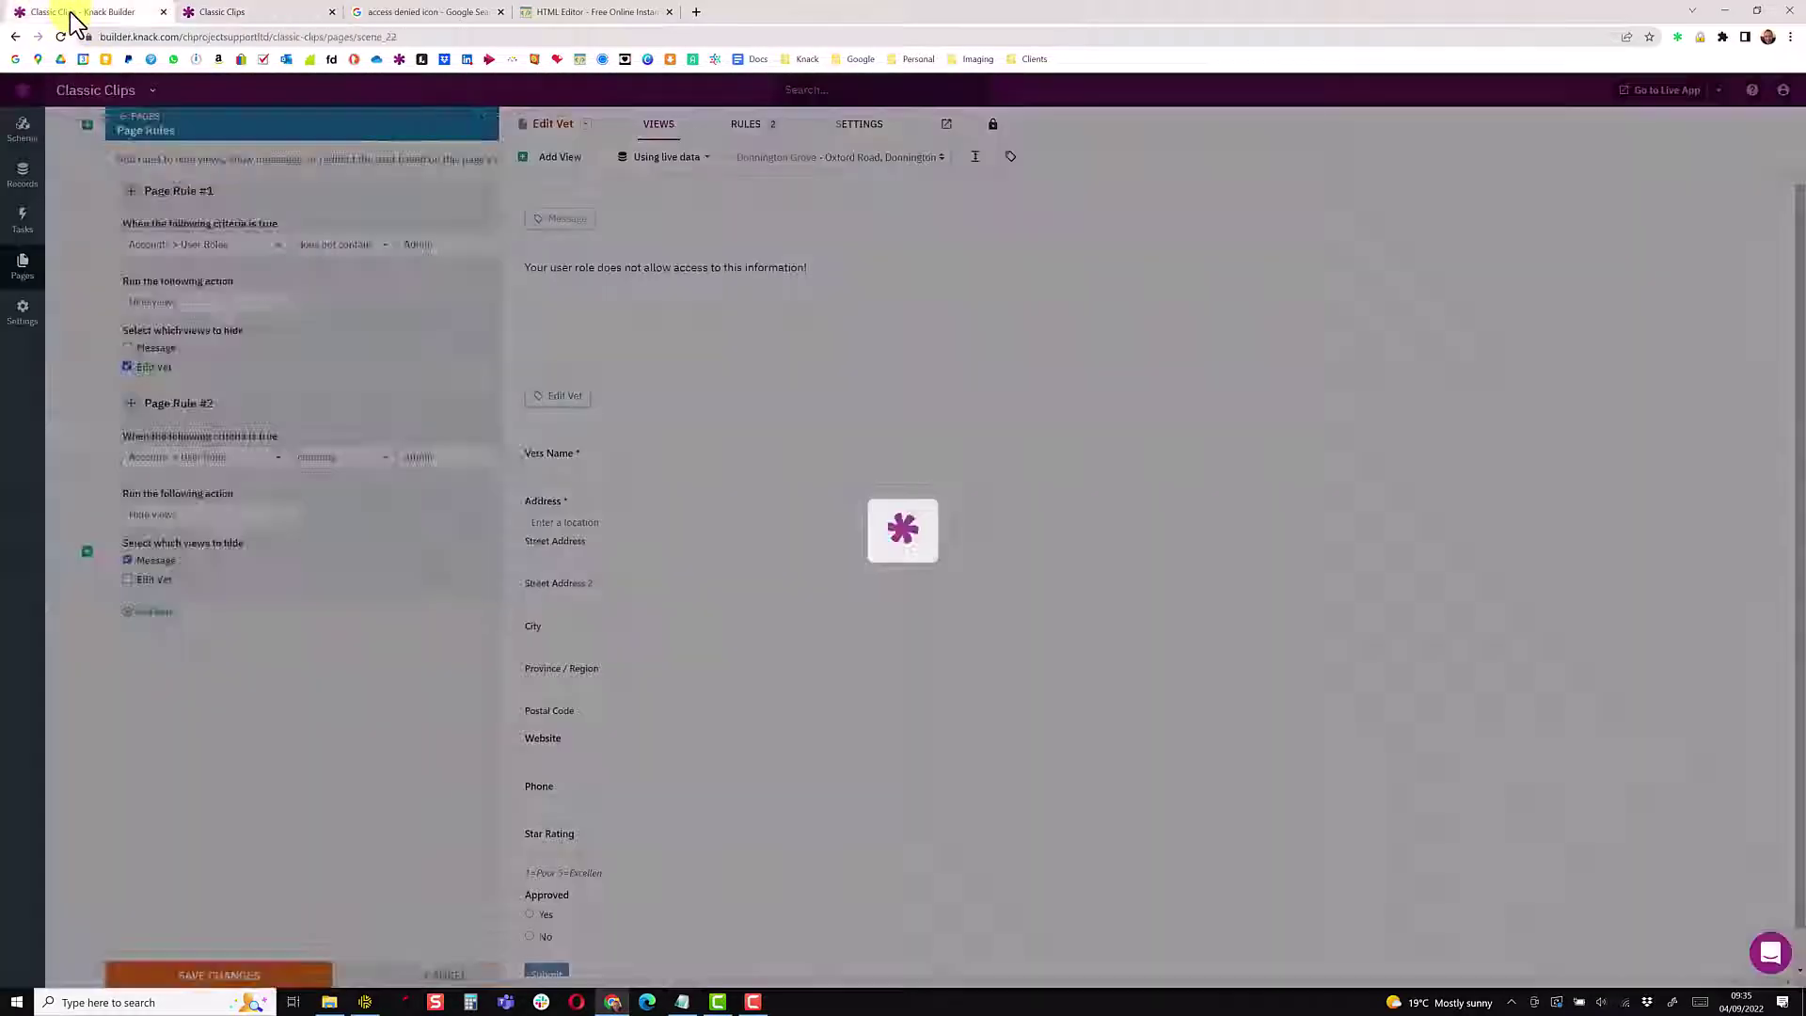
click(26, 177)
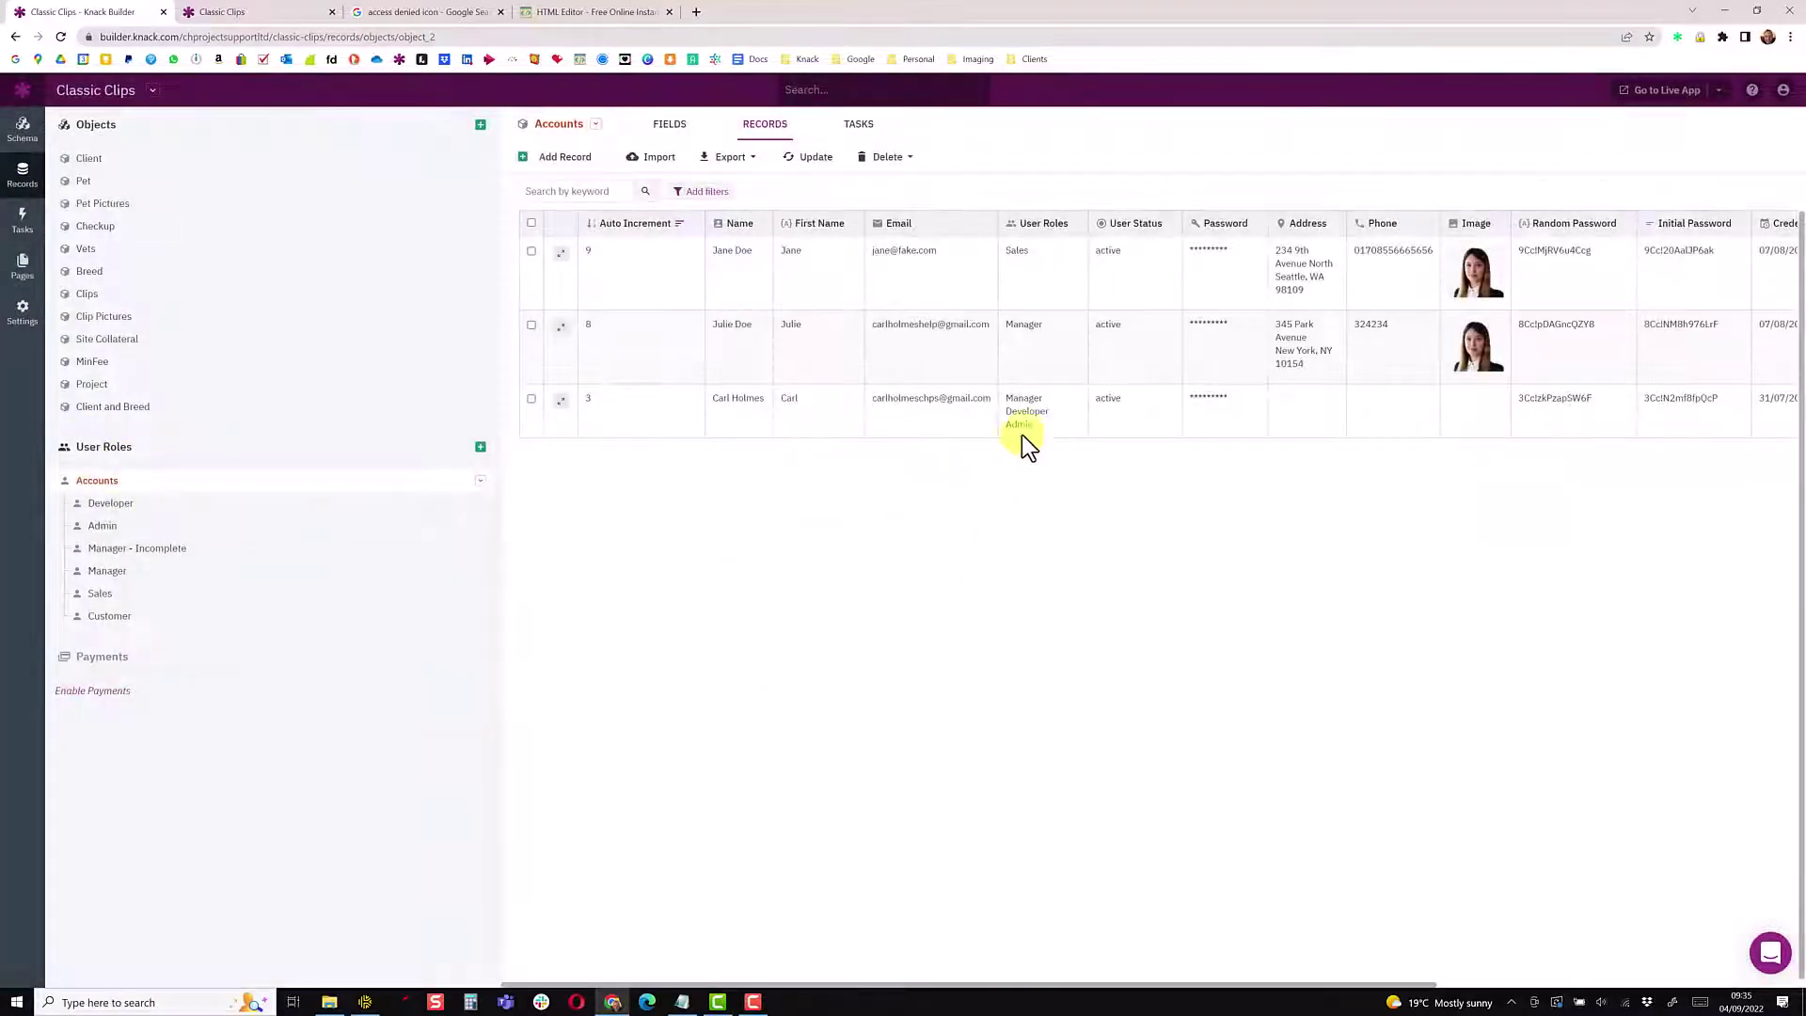
click(1026, 433)
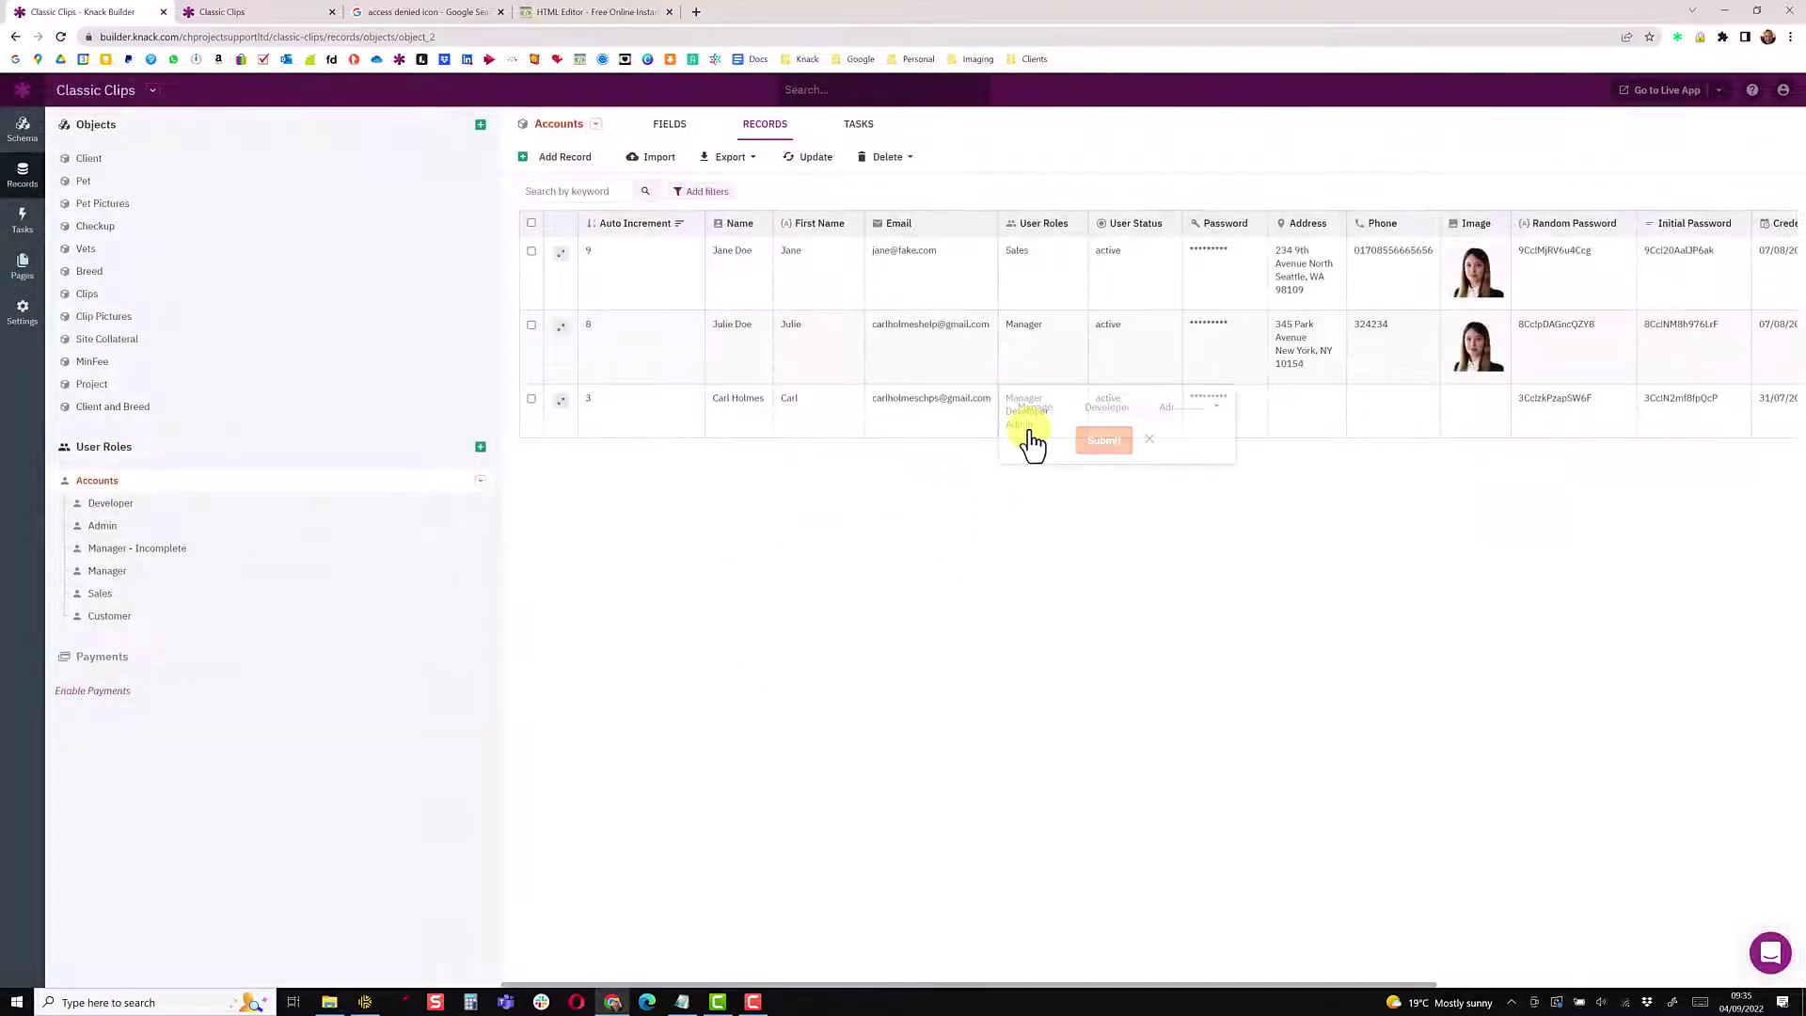
click(1196, 408)
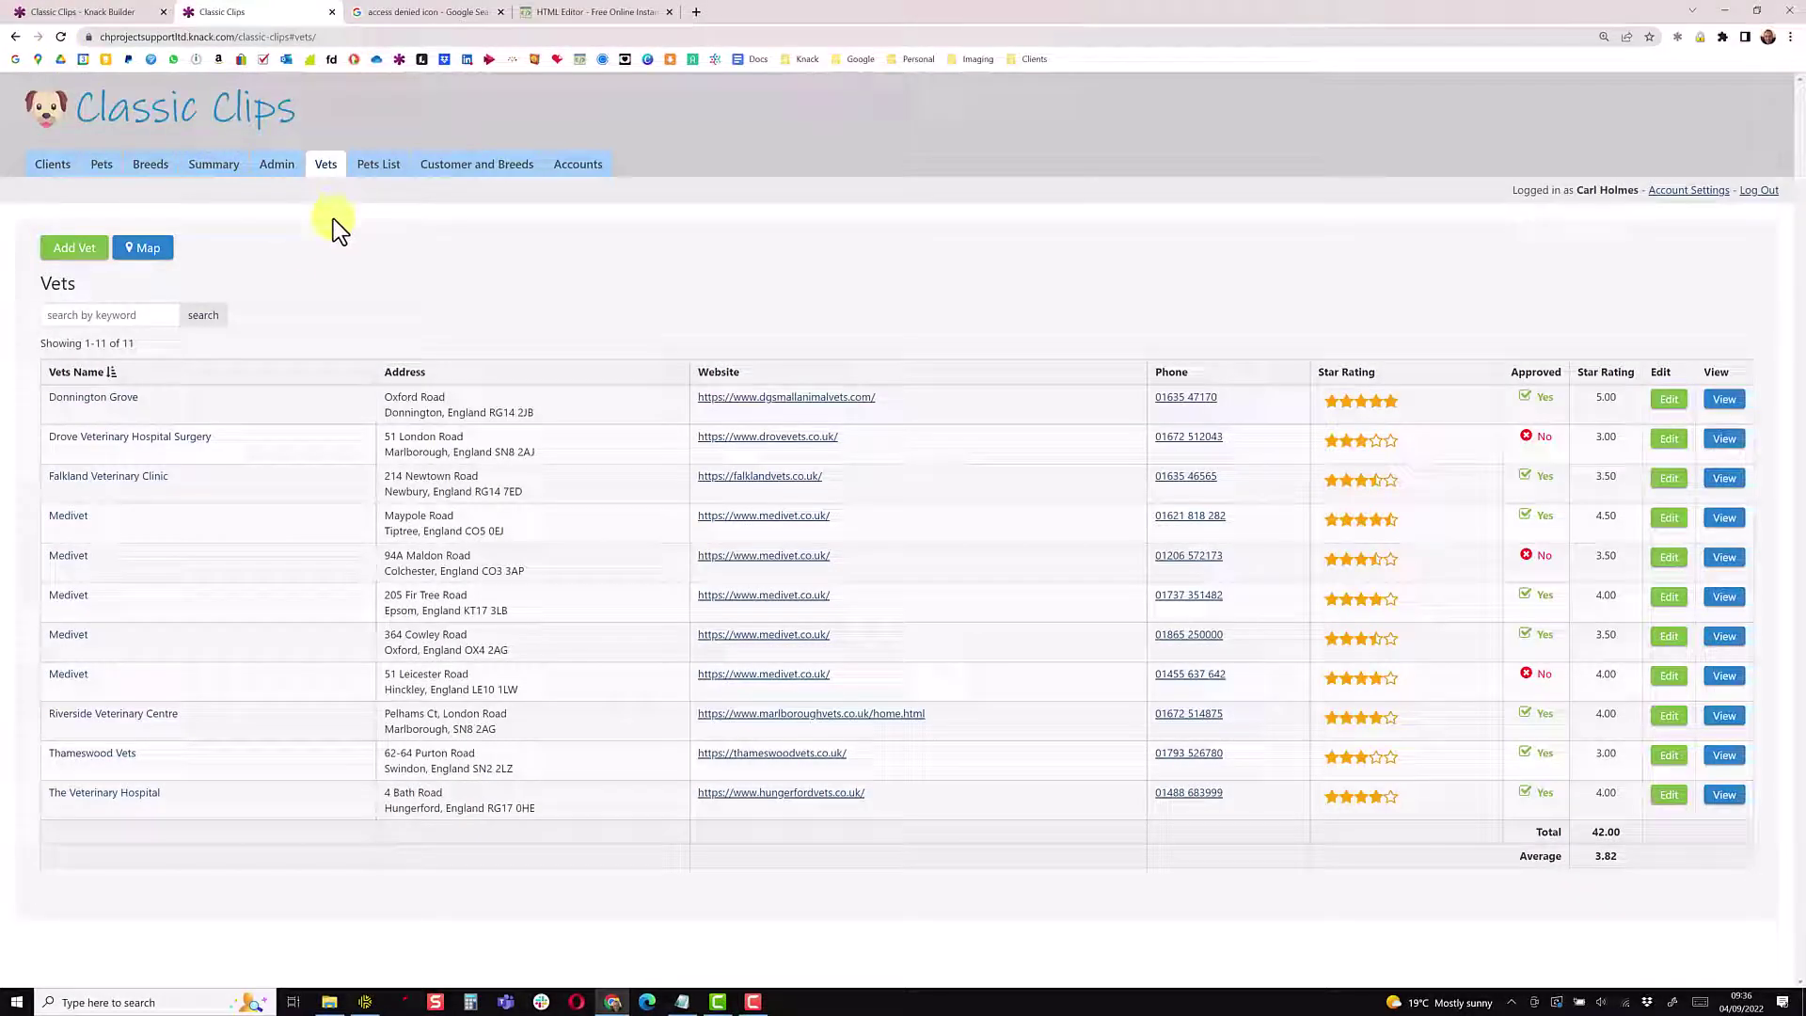
Test the Edit Vet restriction in the live app by opening and closing the edit form for Donnington Grove
click(1663, 408)
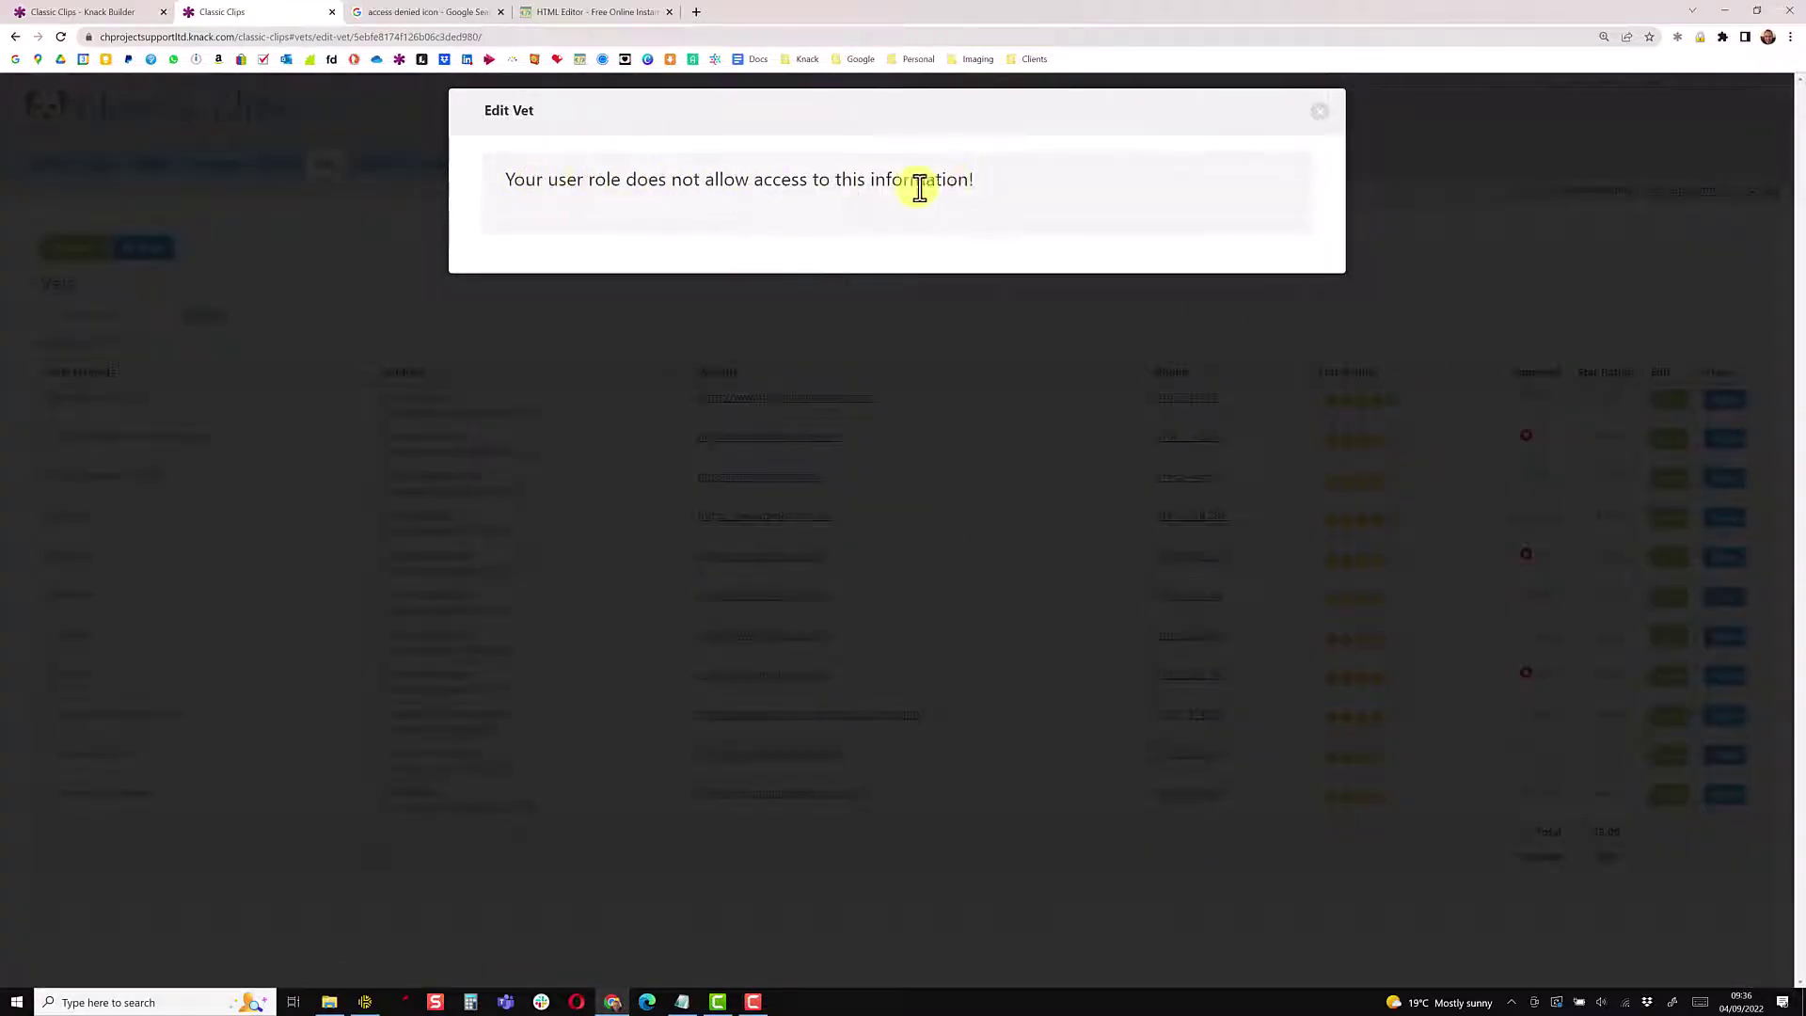
click(1322, 116)
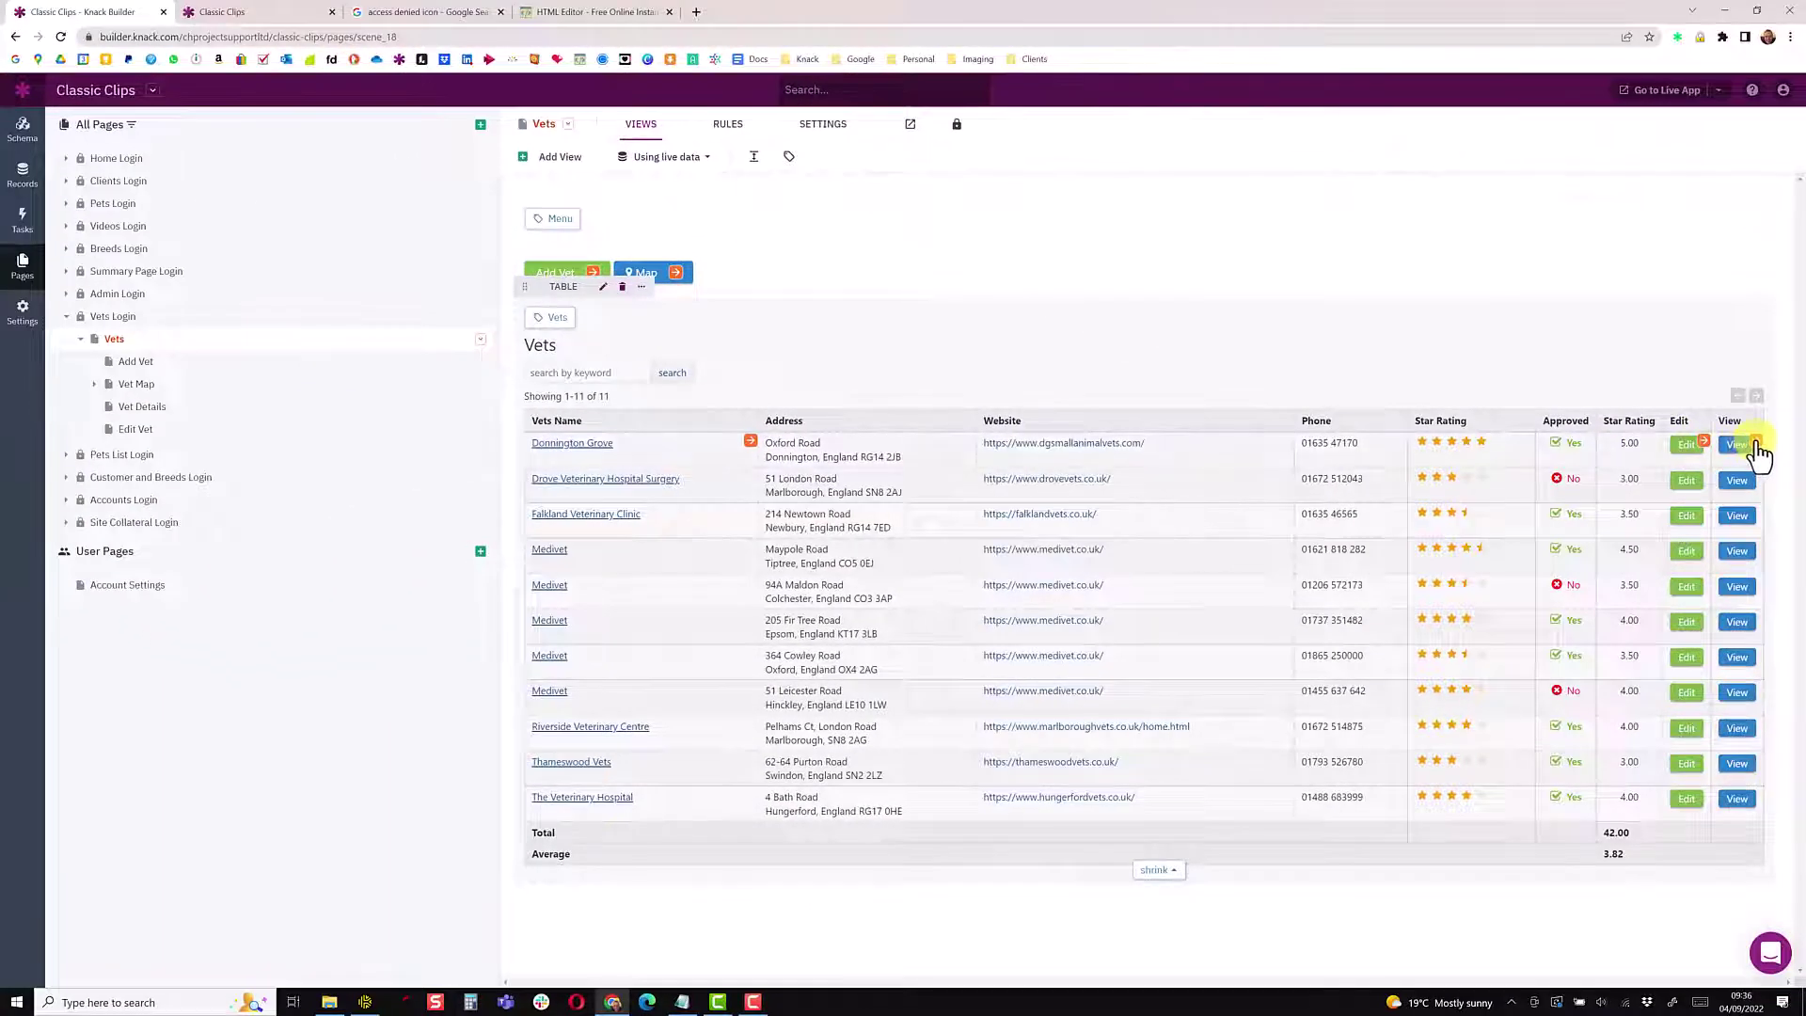
Add a rich text view to the Vet Details page reading "Your user role does not allow access to this information!"
click(1756, 446)
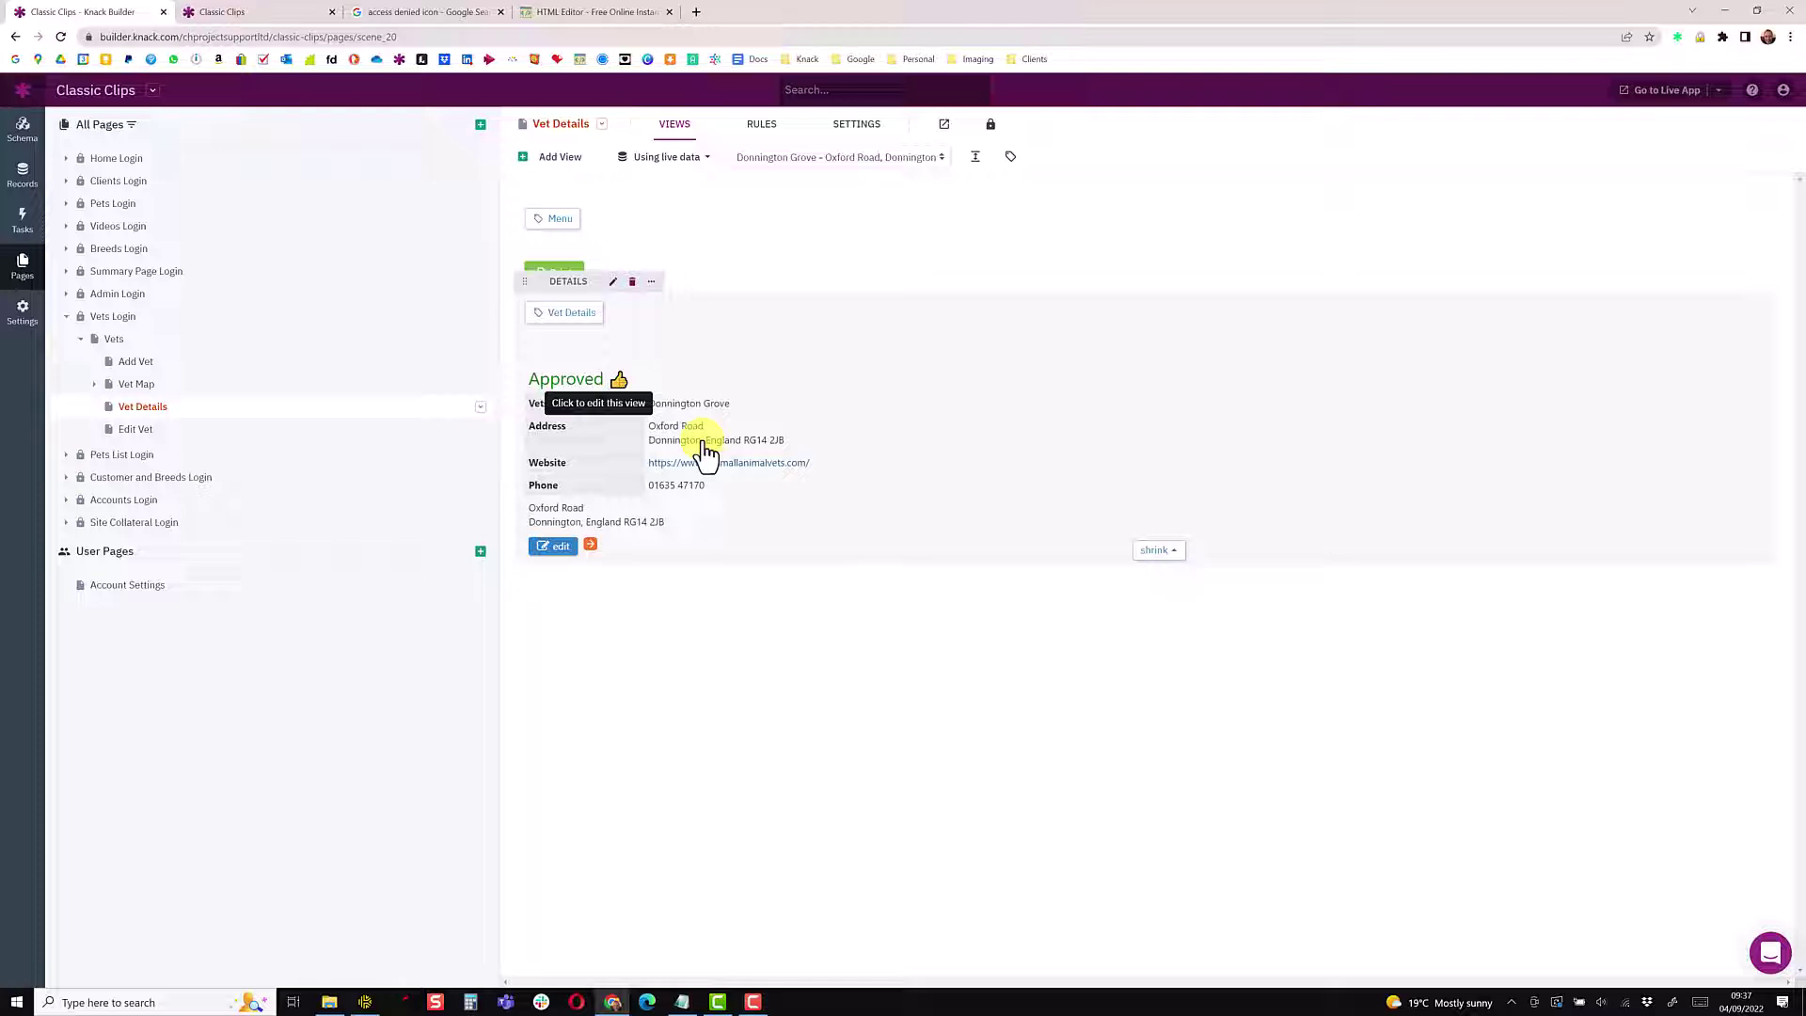
click(563, 160)
click(158, 433)
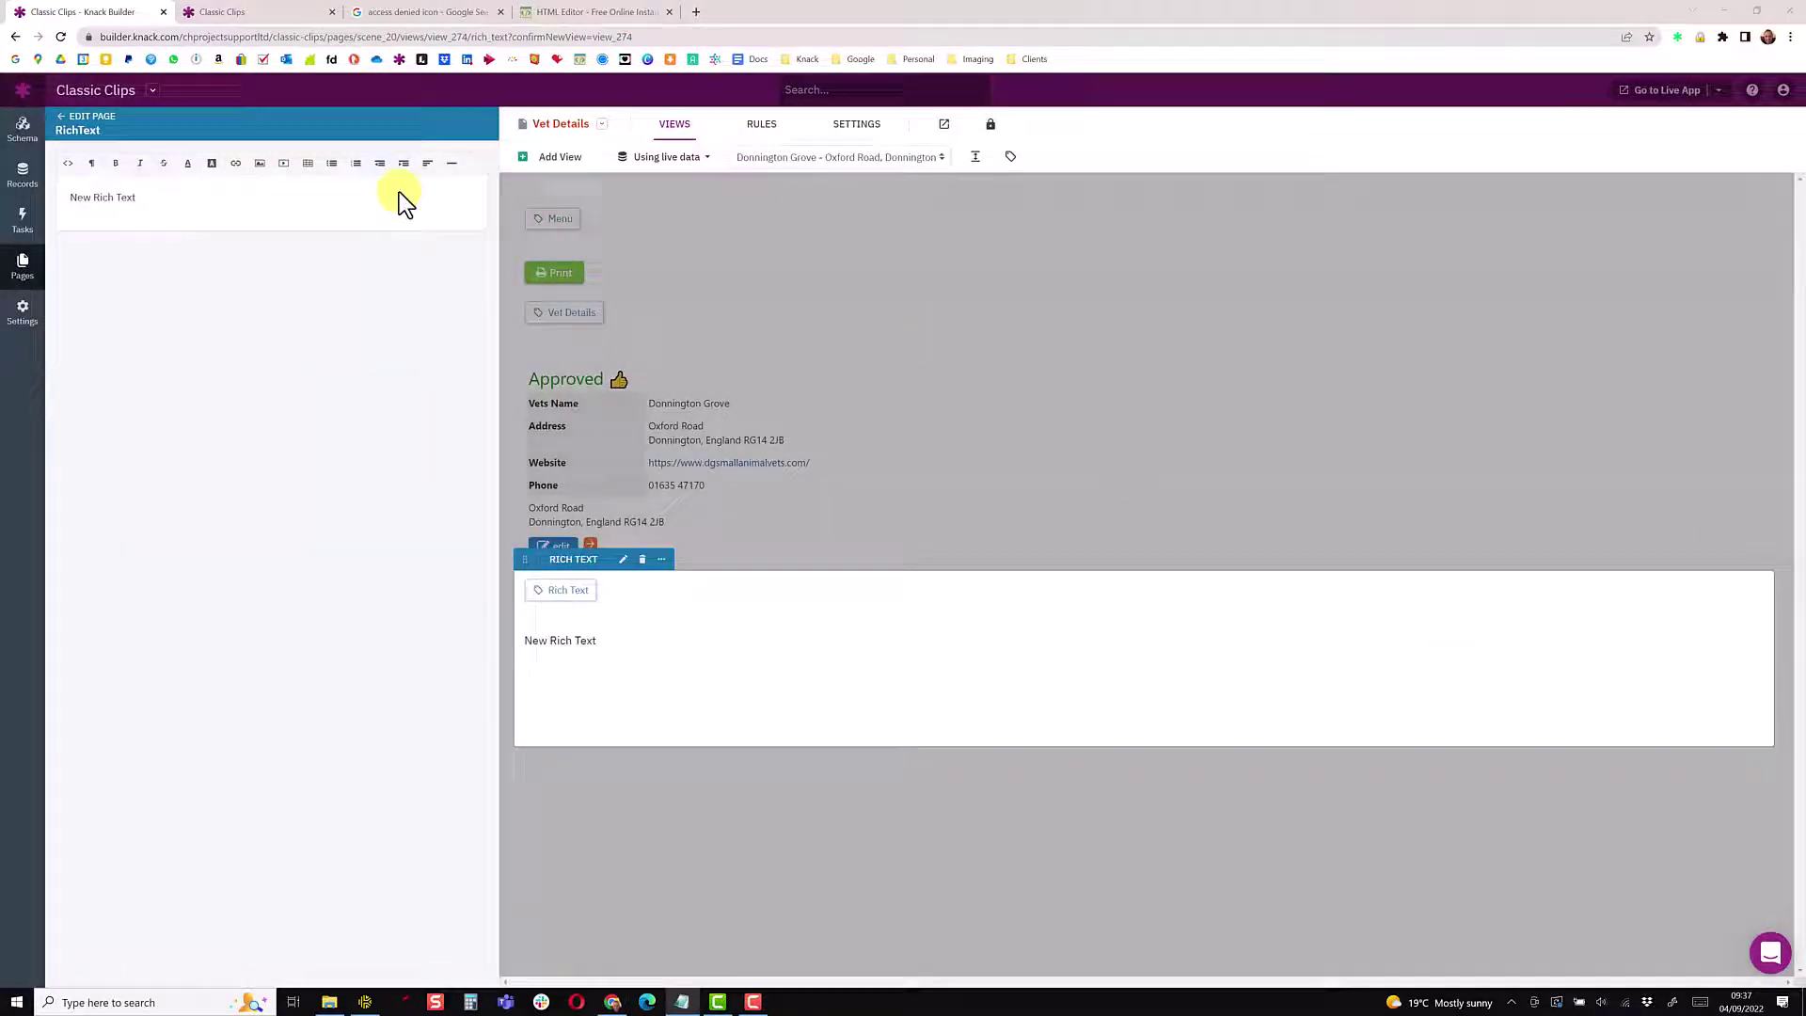
click(250, 213)
key(ctrl+a)
text(Your user role does not allow access to this information!)
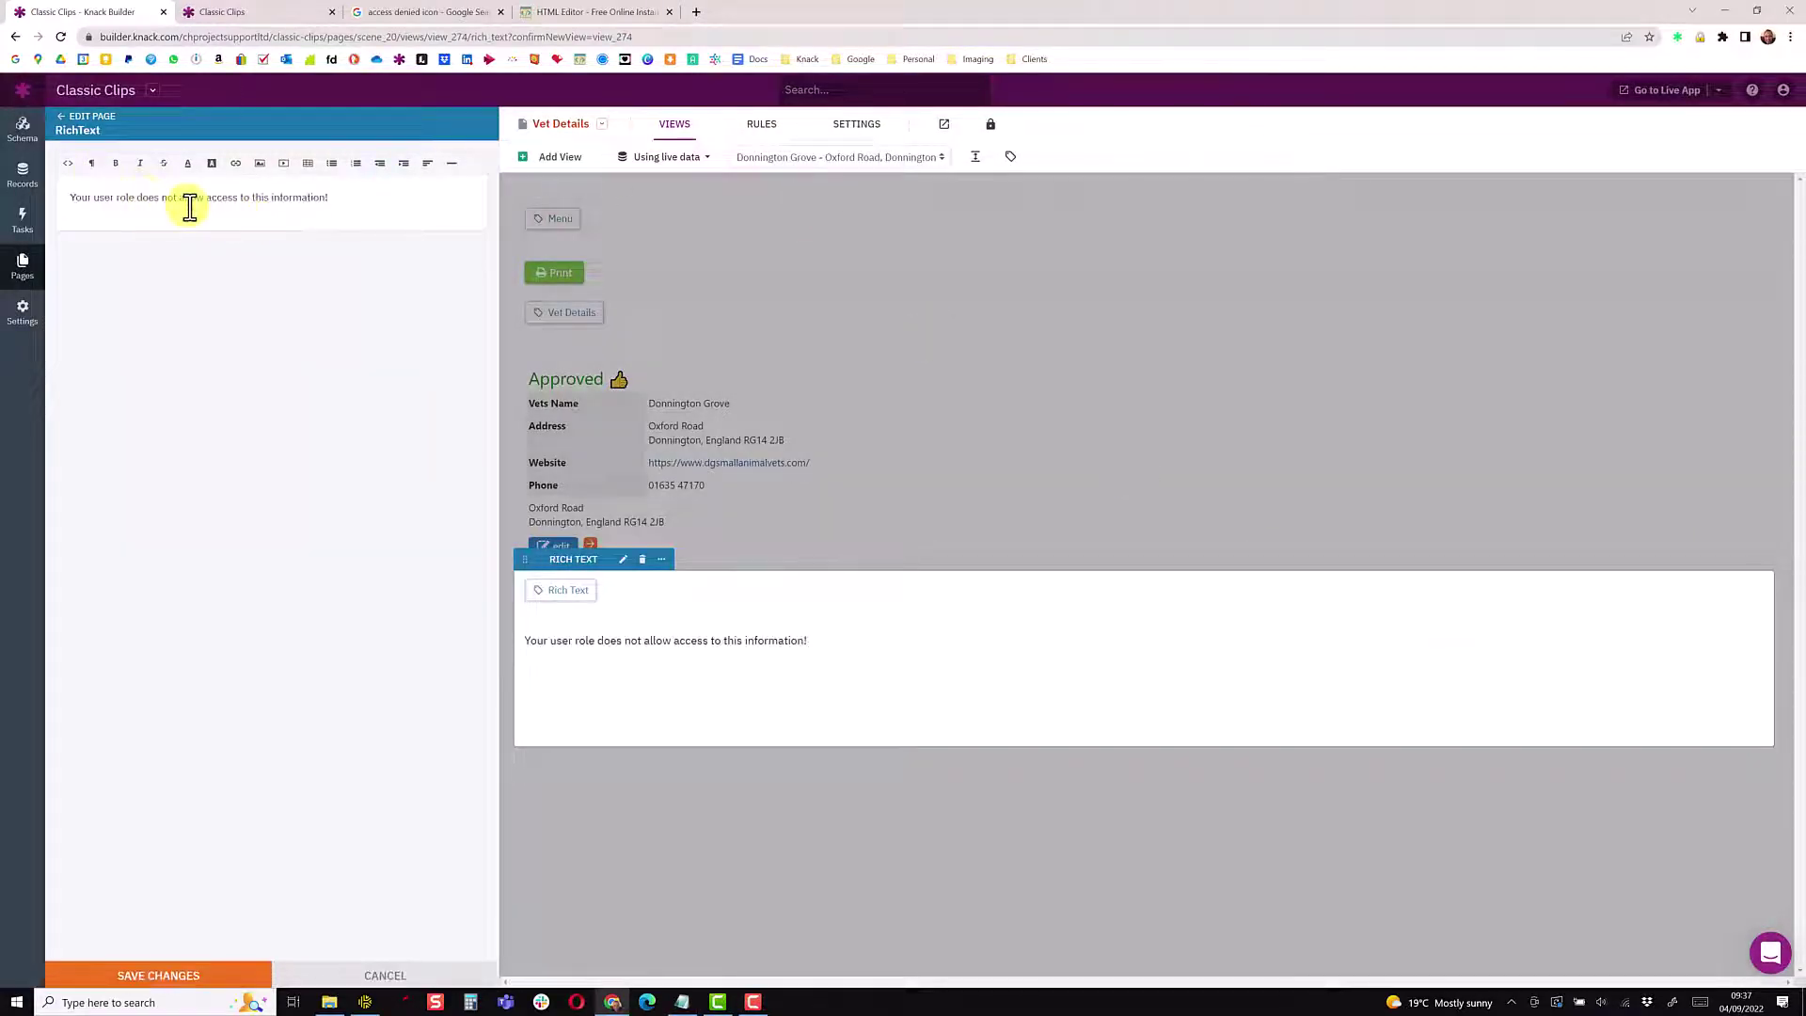
Format the access-denied text as a header and save the rich text view
triple_click(186, 200)
click(100, 179)
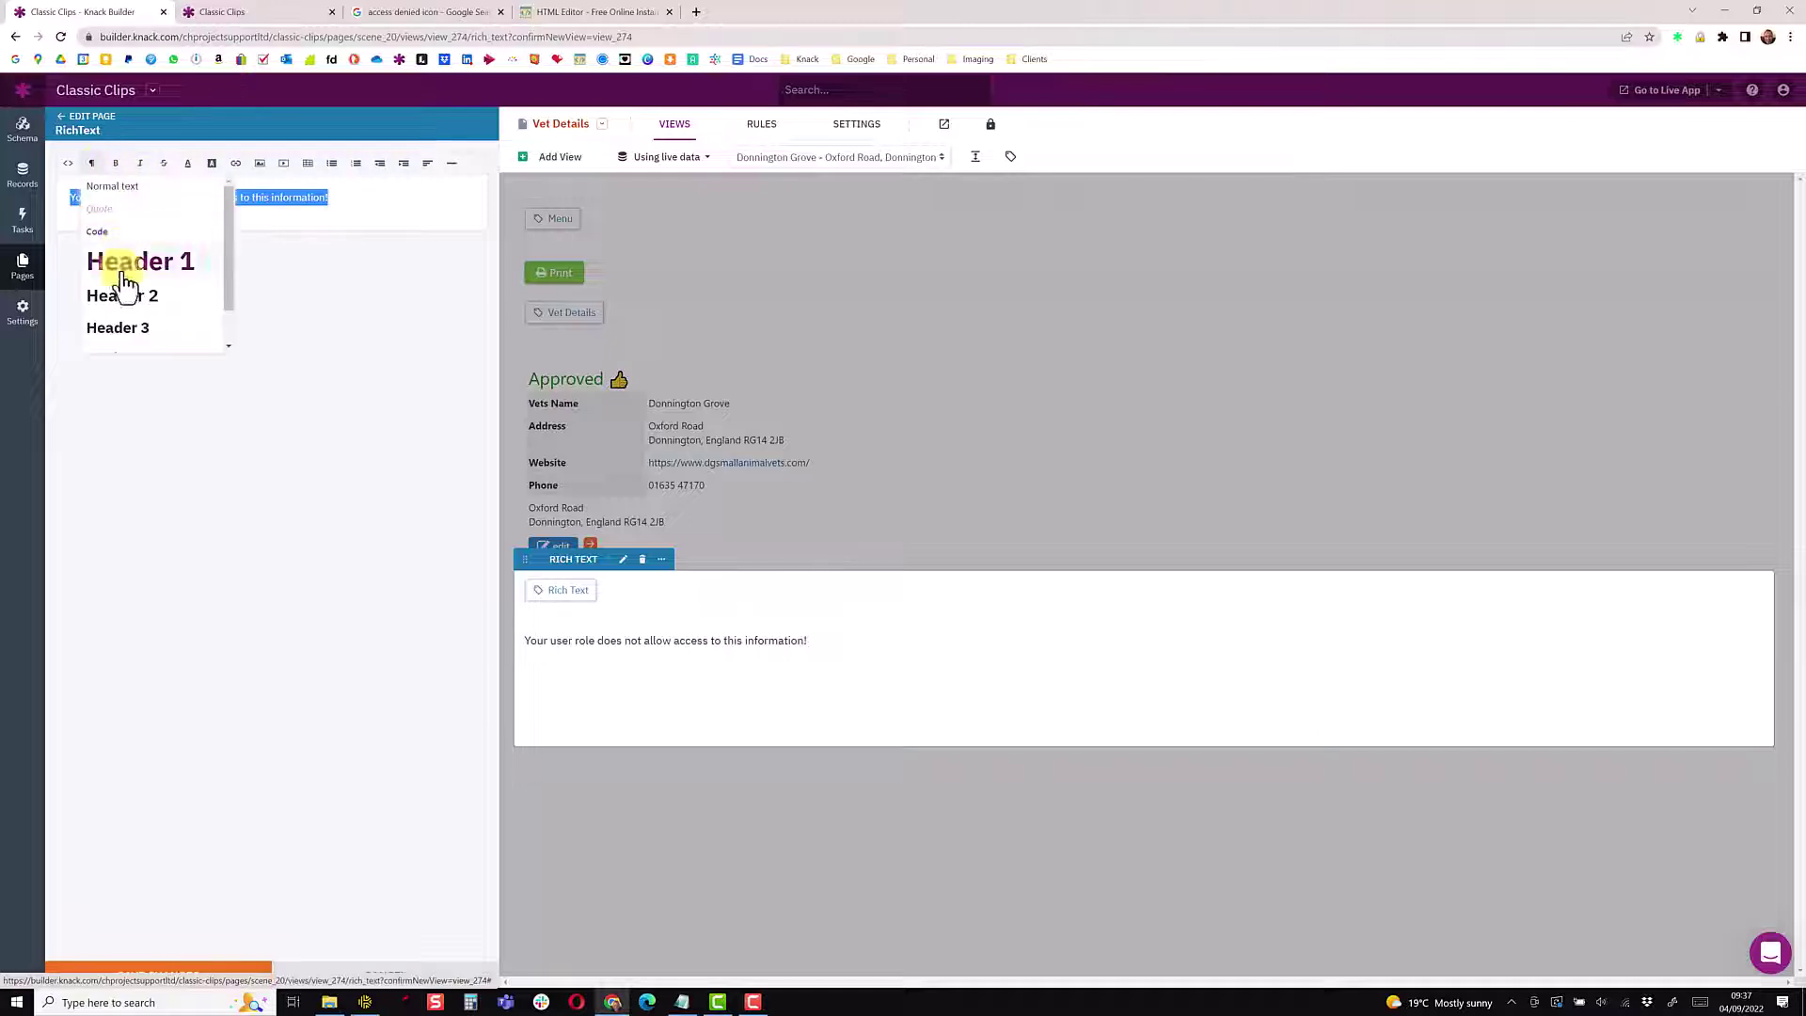
click(118, 287)
click(177, 980)
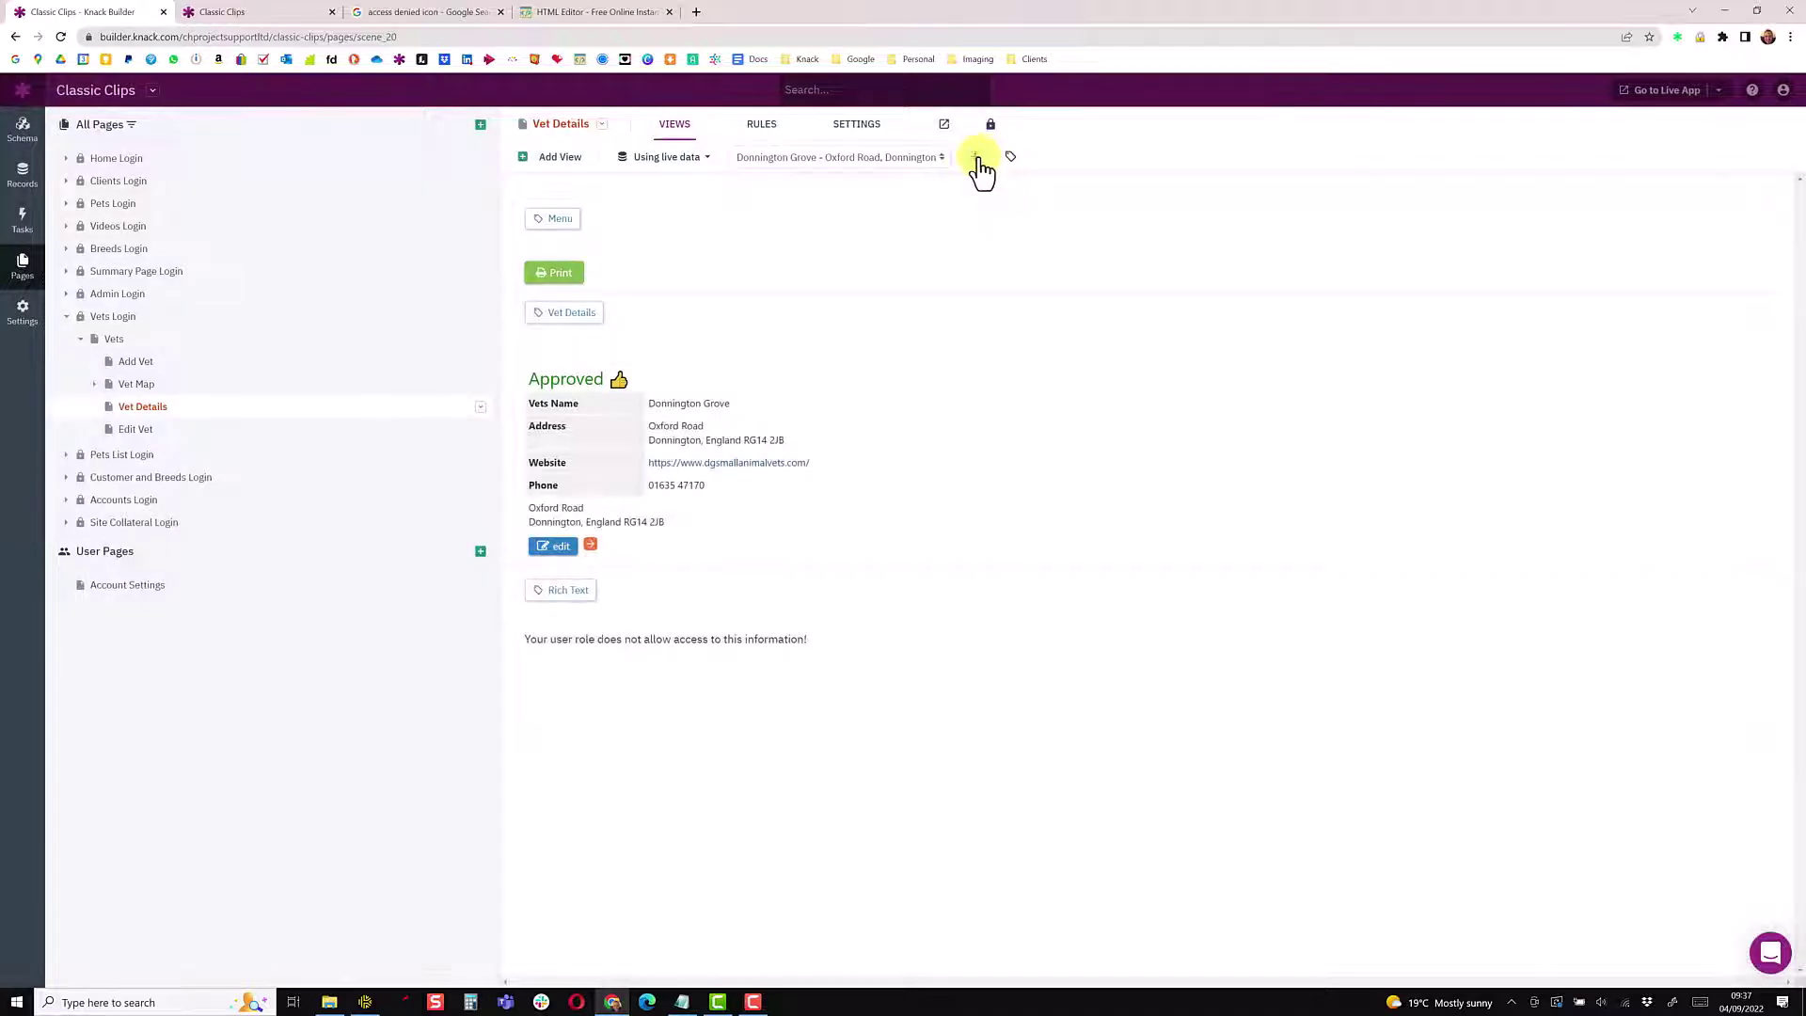
Move the rich text view above the Menu view on the Vet Details page and rename it Message
drag(522, 454, 584, 209)
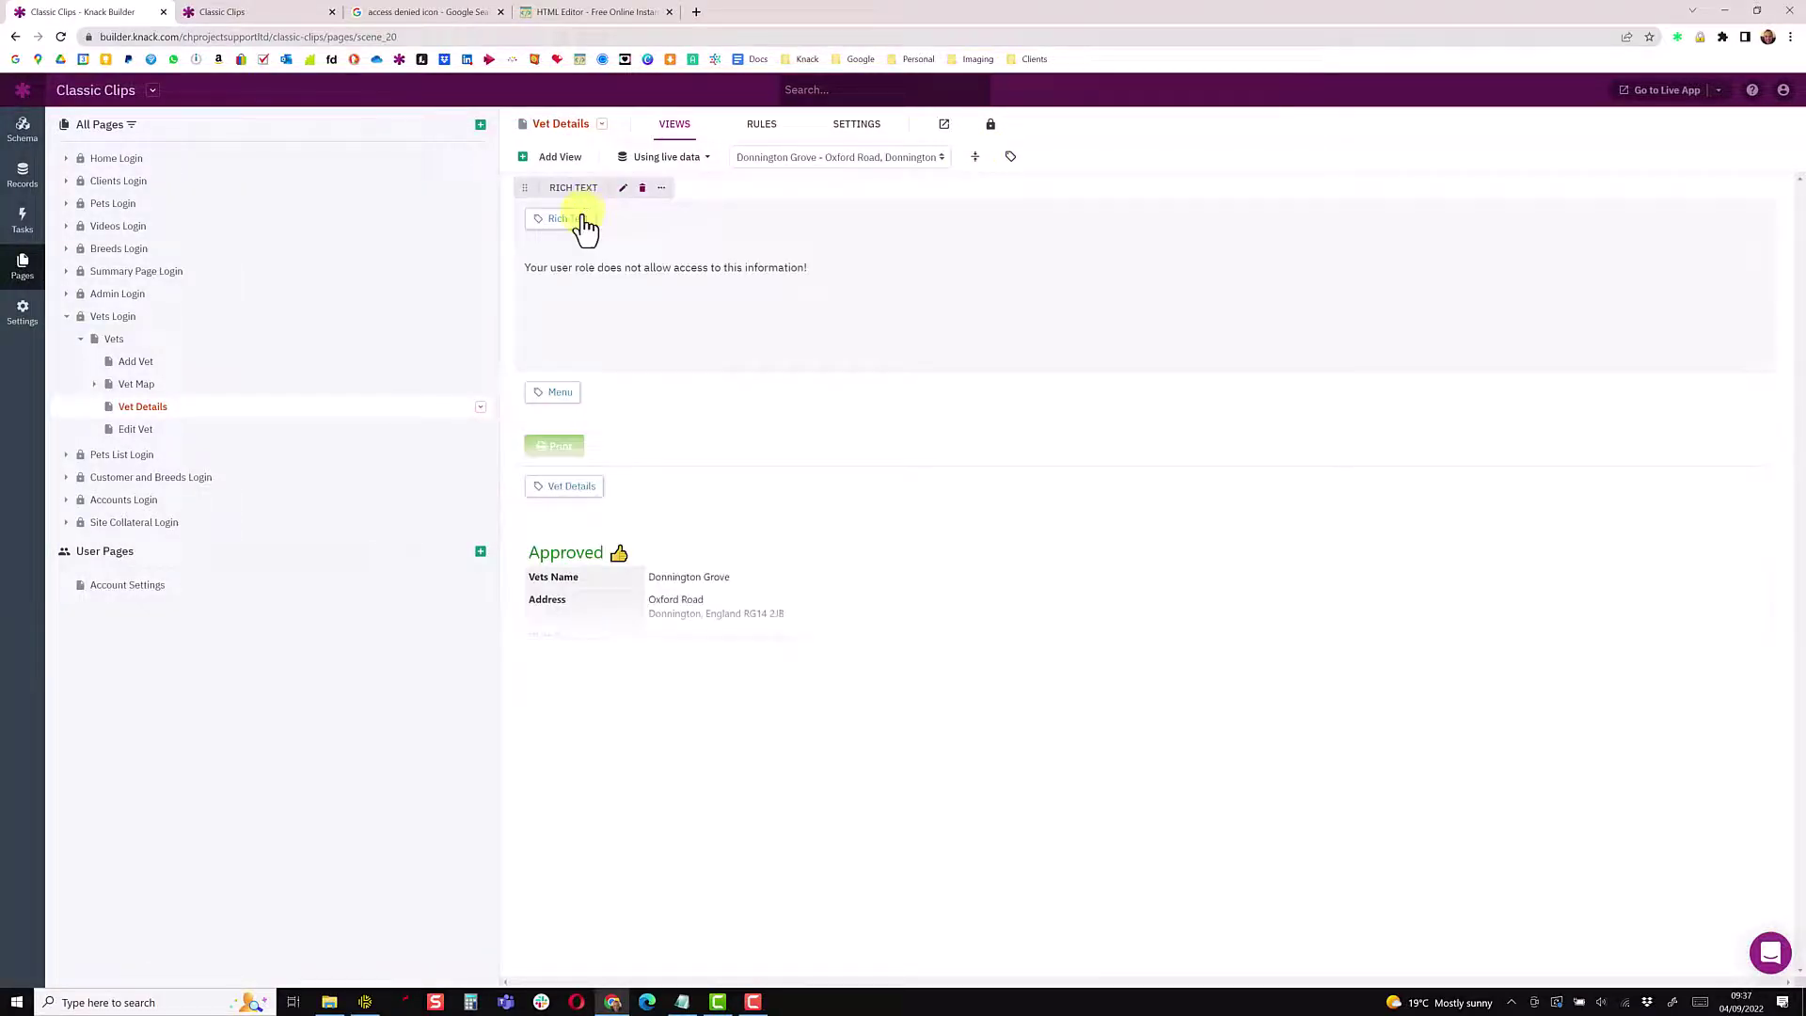
click(583, 219)
text(Message)
key(Return)
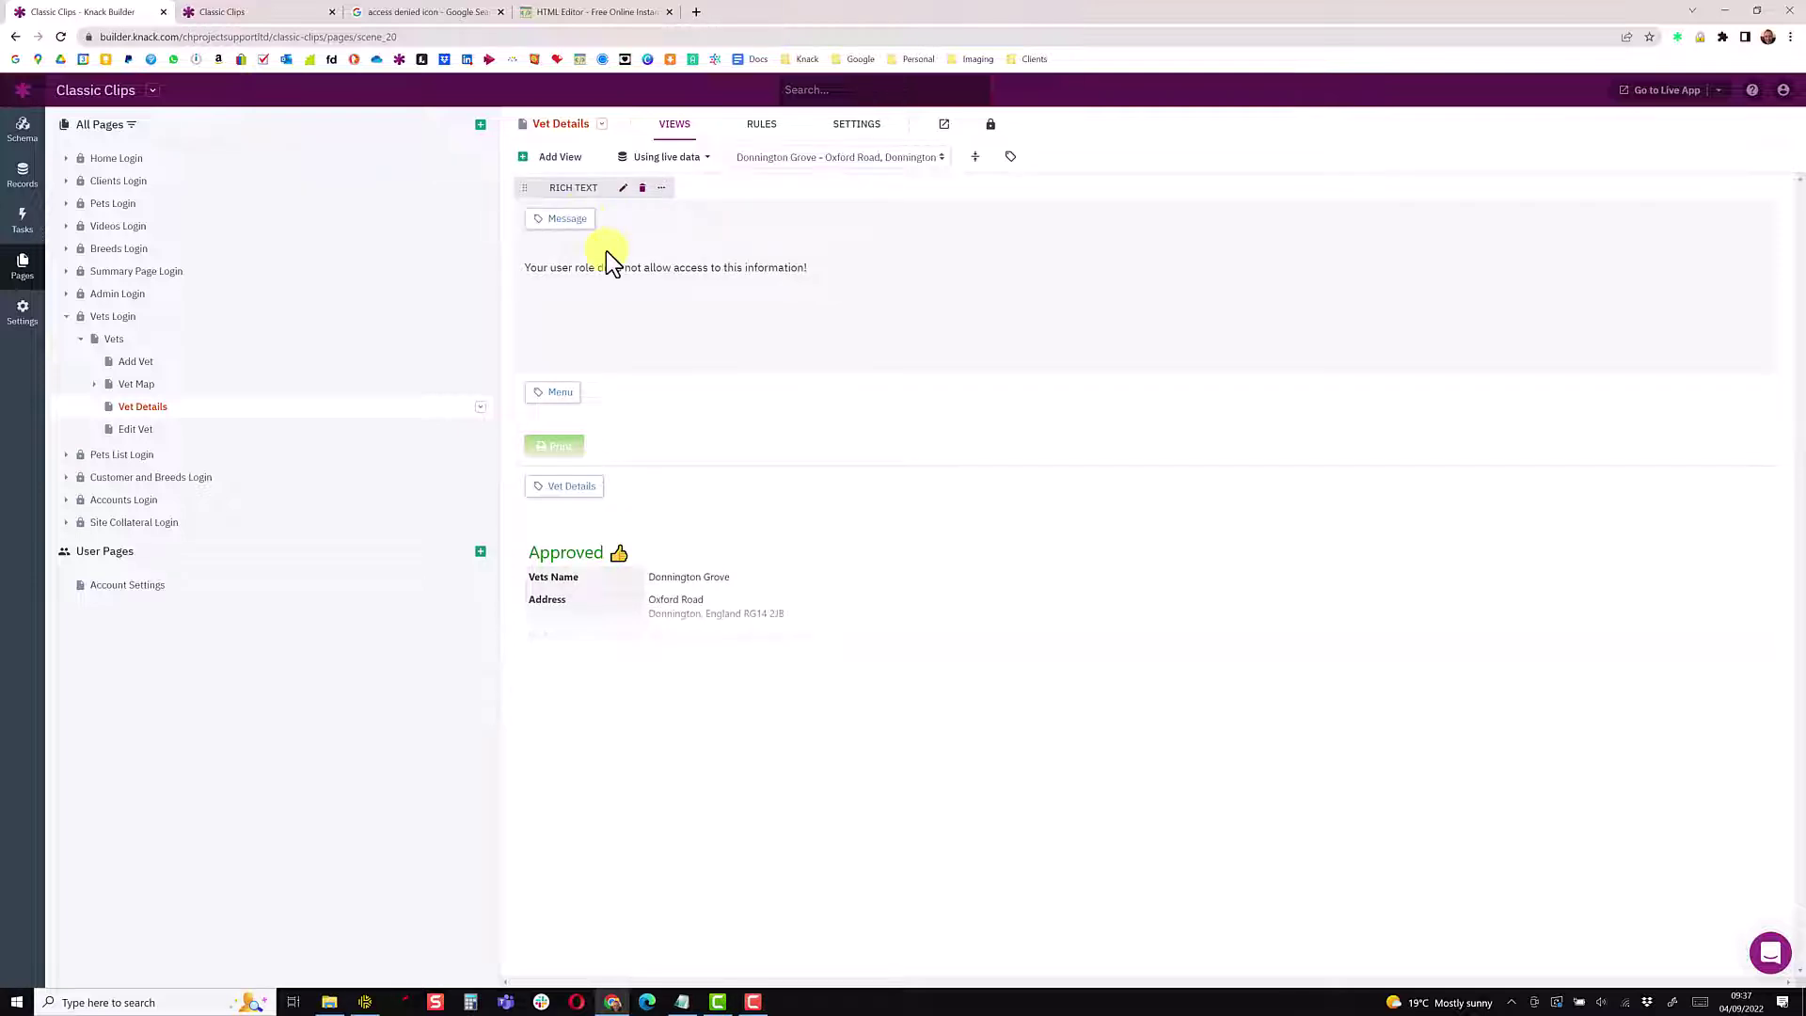
Add a page rule to Vet Details with the condition Accounts > User Roles "does not contain" Admin
click(757, 124)
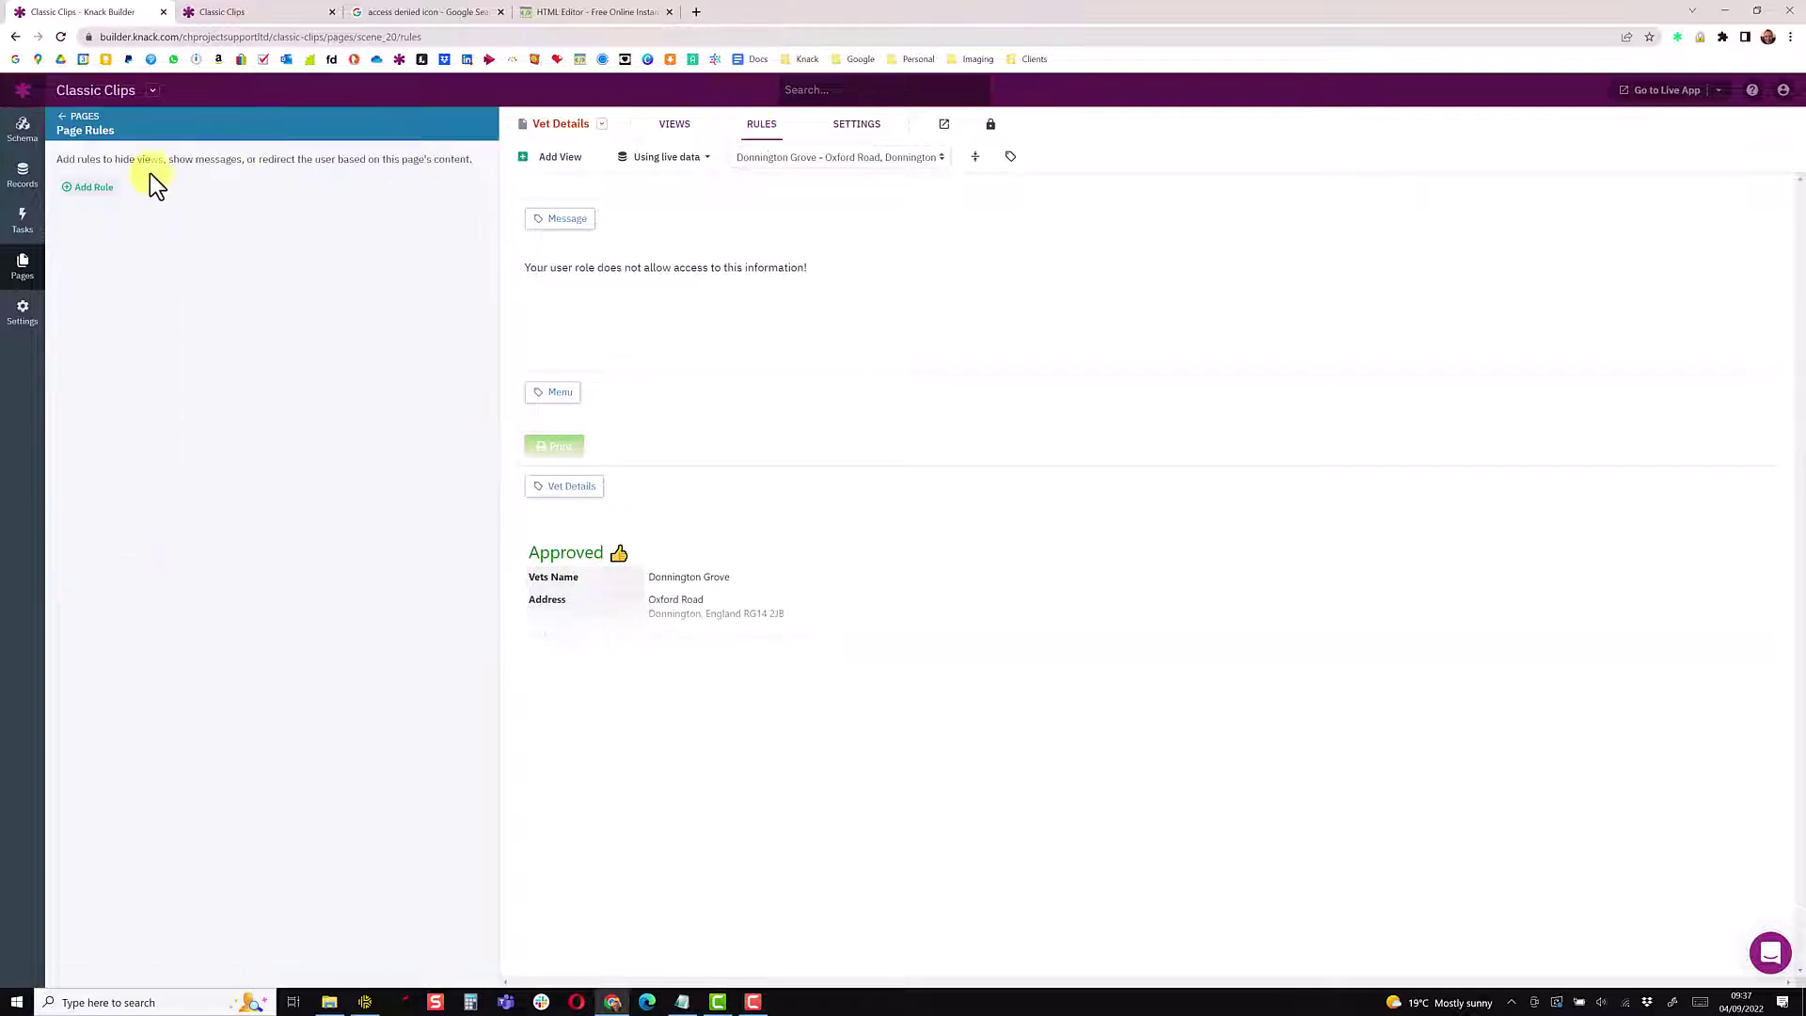
click(101, 187)
click(120, 242)
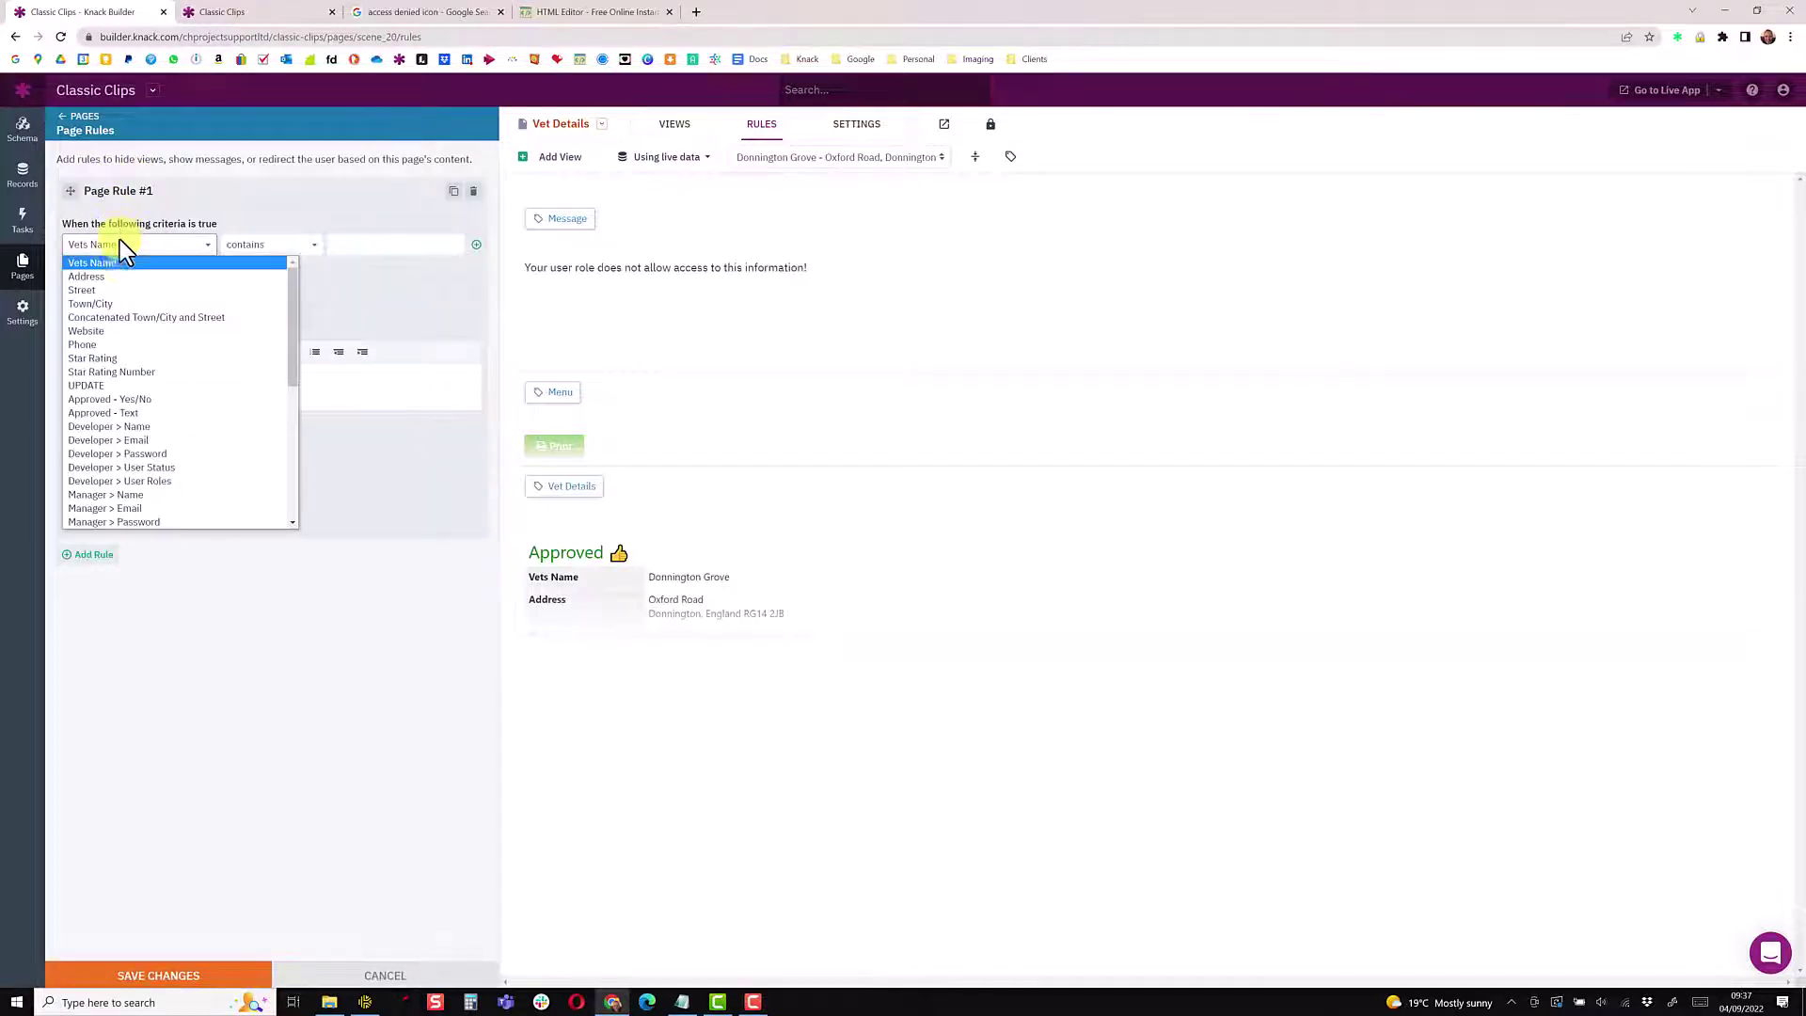
scroll(128, 341, down, 6)
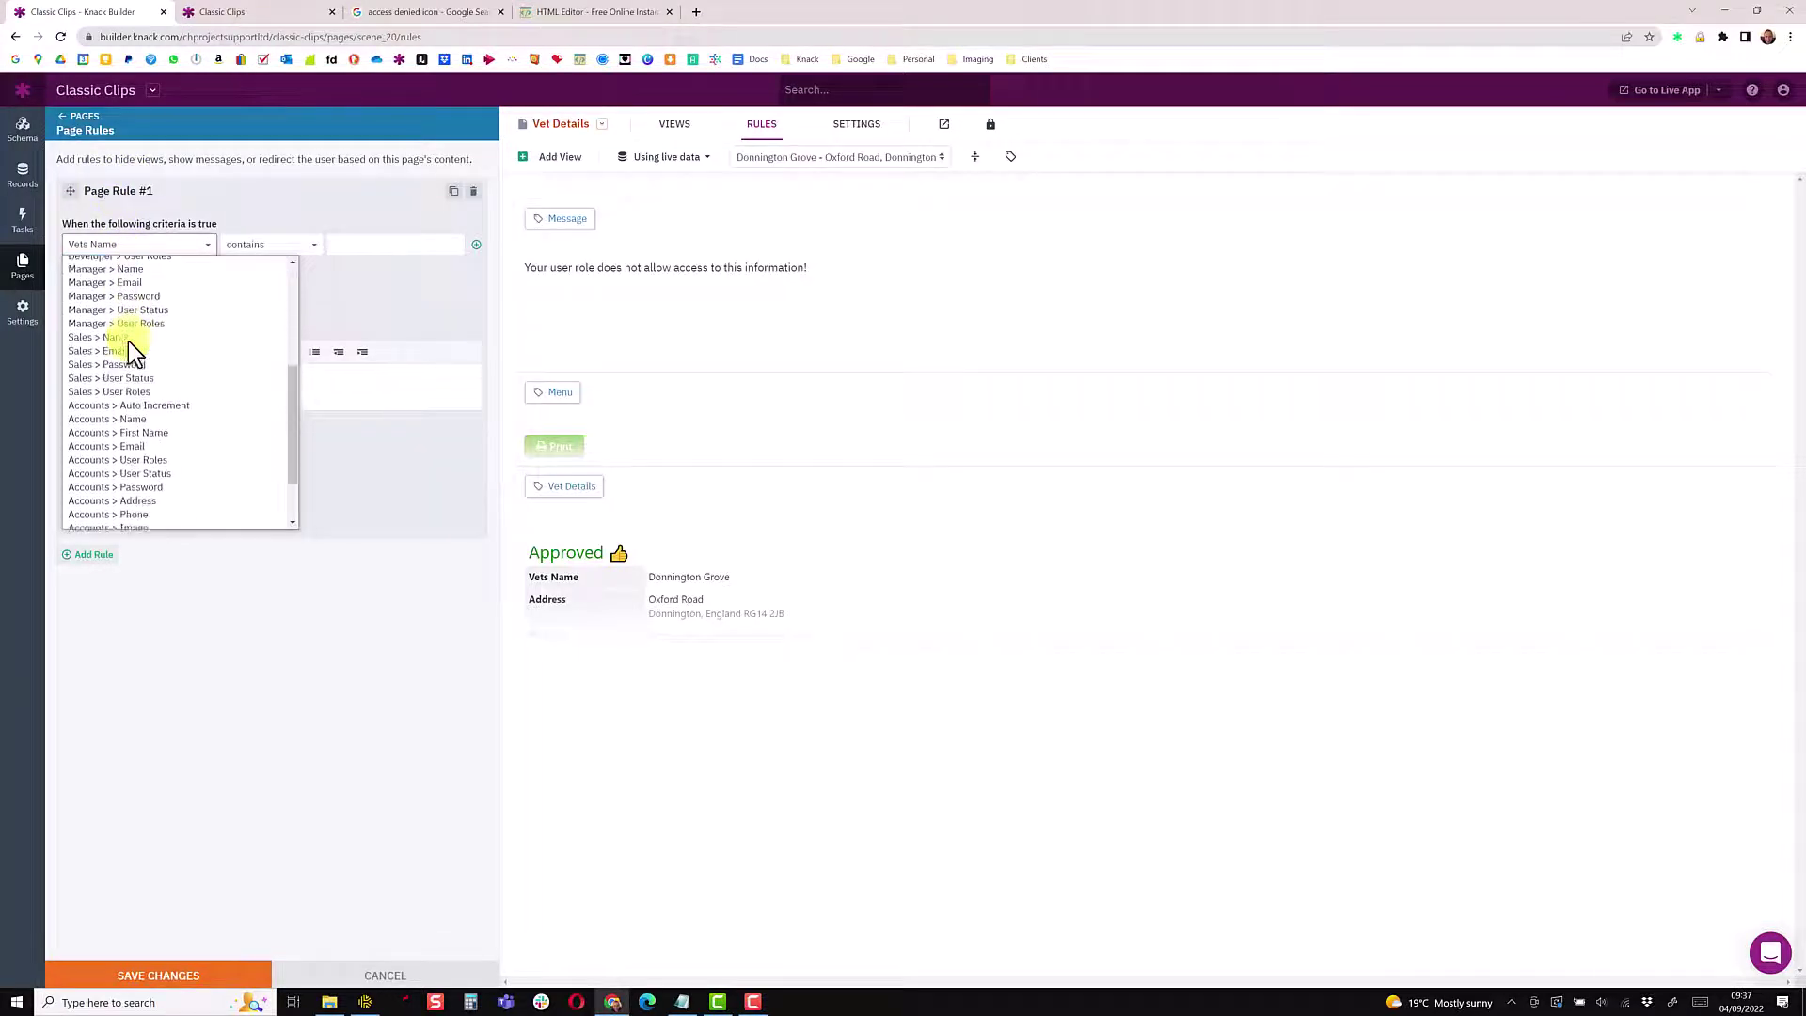
click(166, 453)
click(282, 245)
click(294, 302)
click(380, 250)
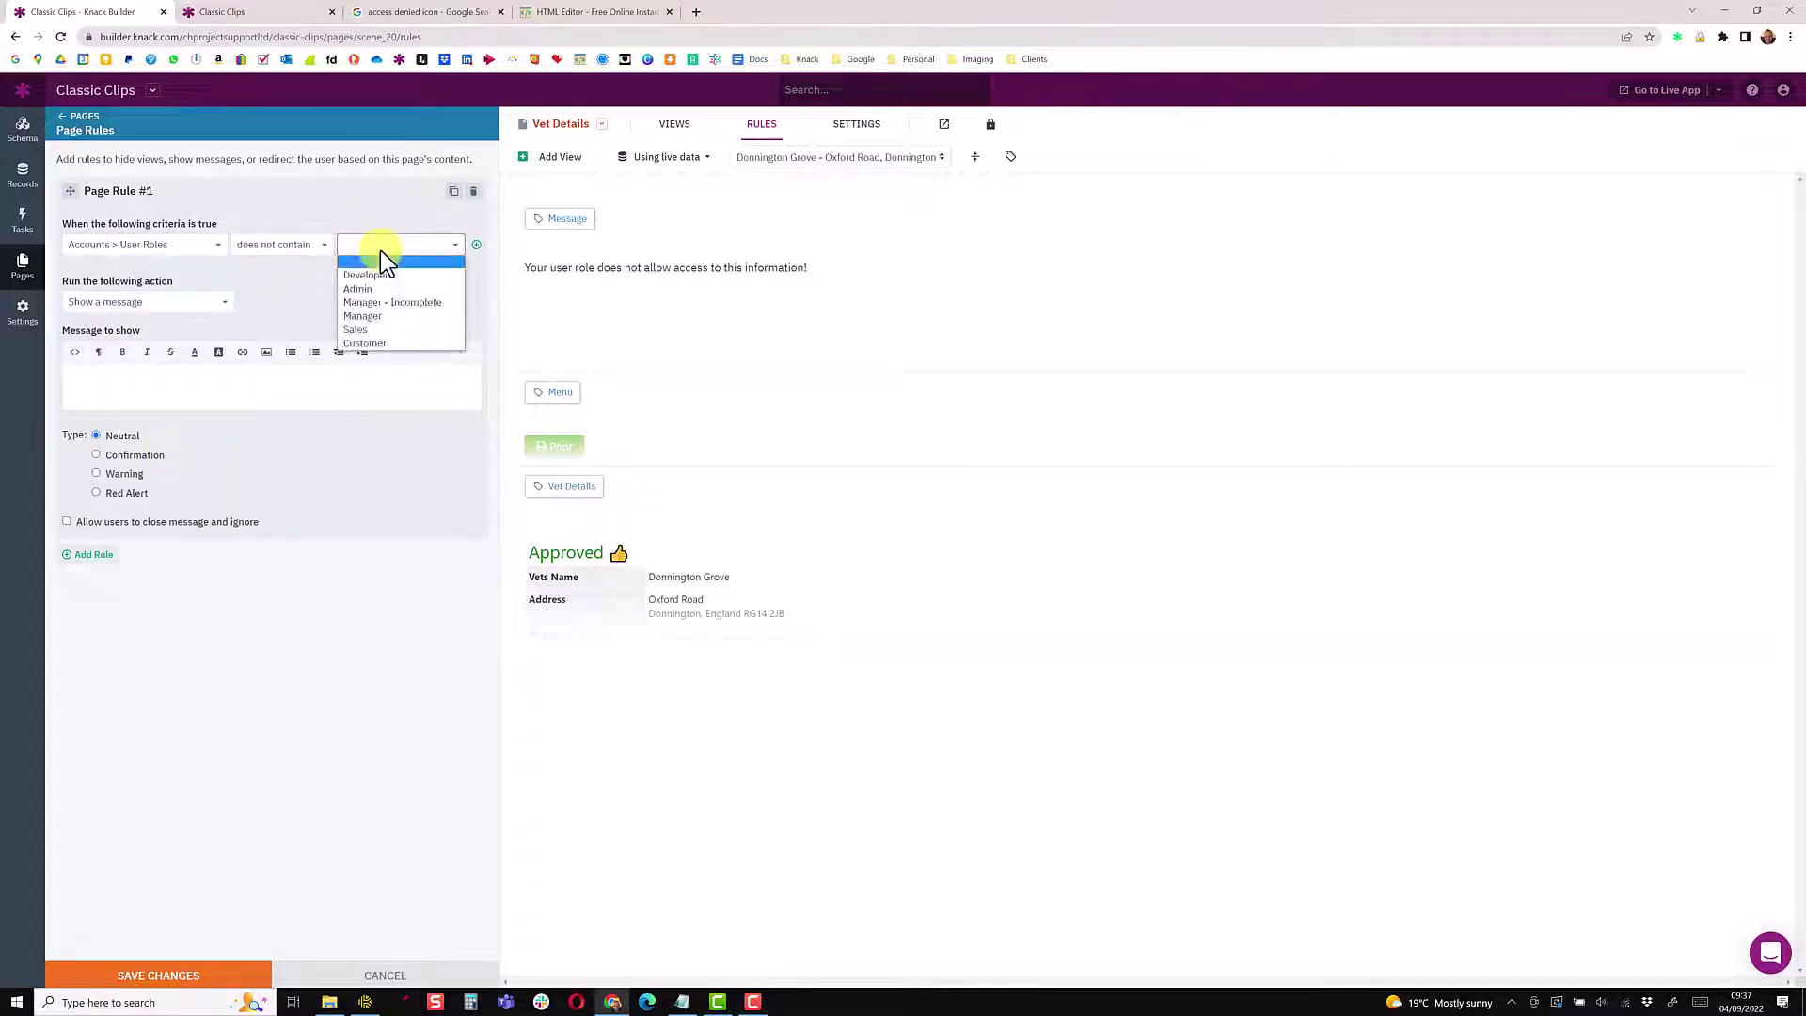
click(376, 274)
Set the rule's action to Hide views and choose the Menu and Vet Details views
click(165, 307)
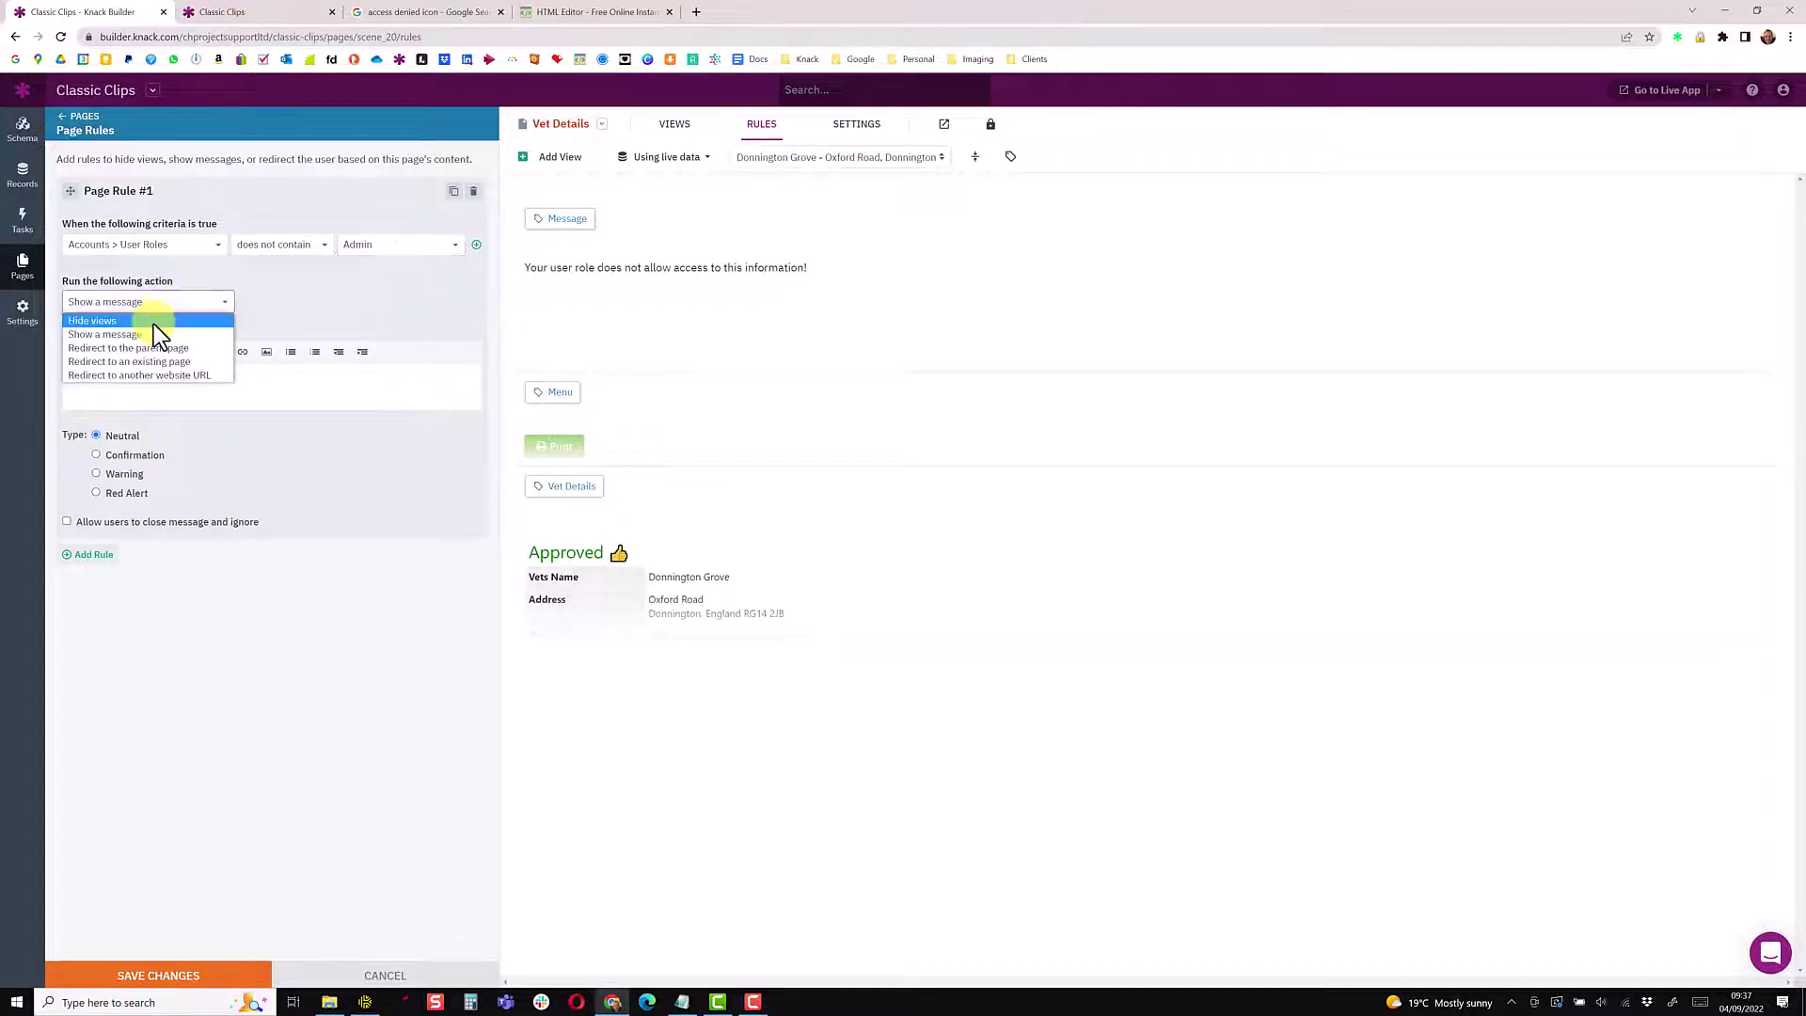
click(154, 324)
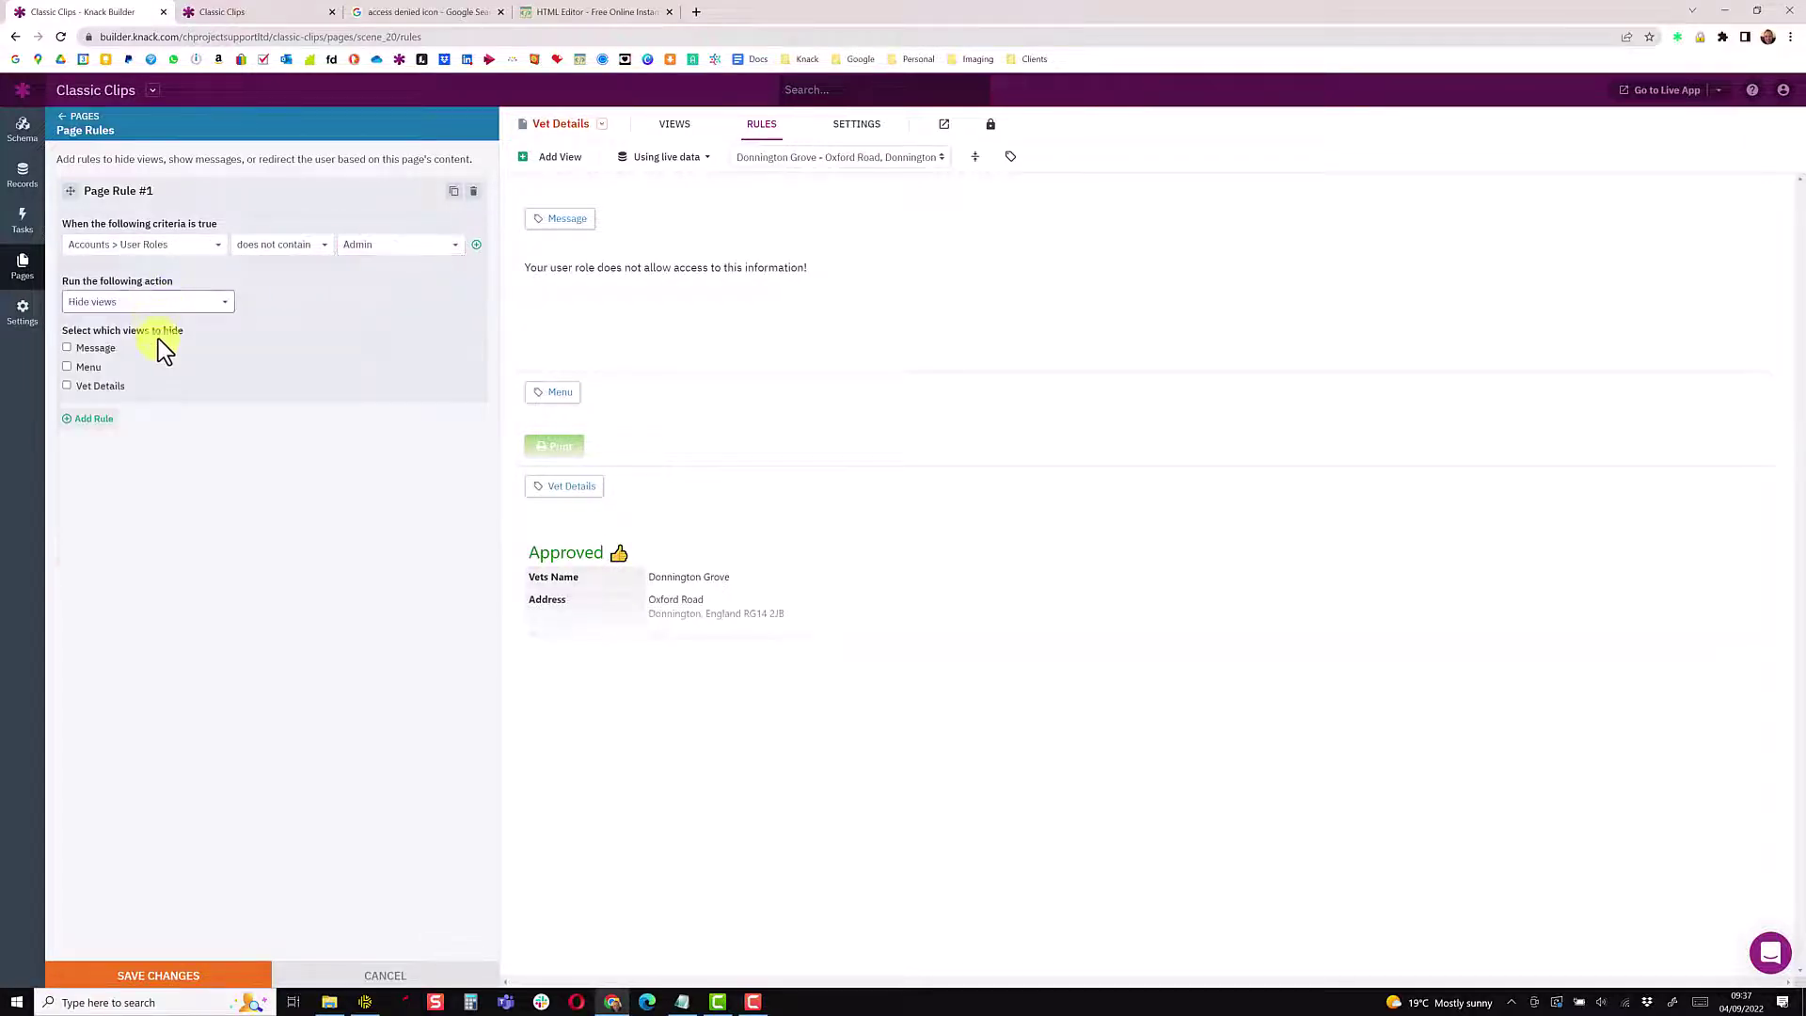
click(94, 369)
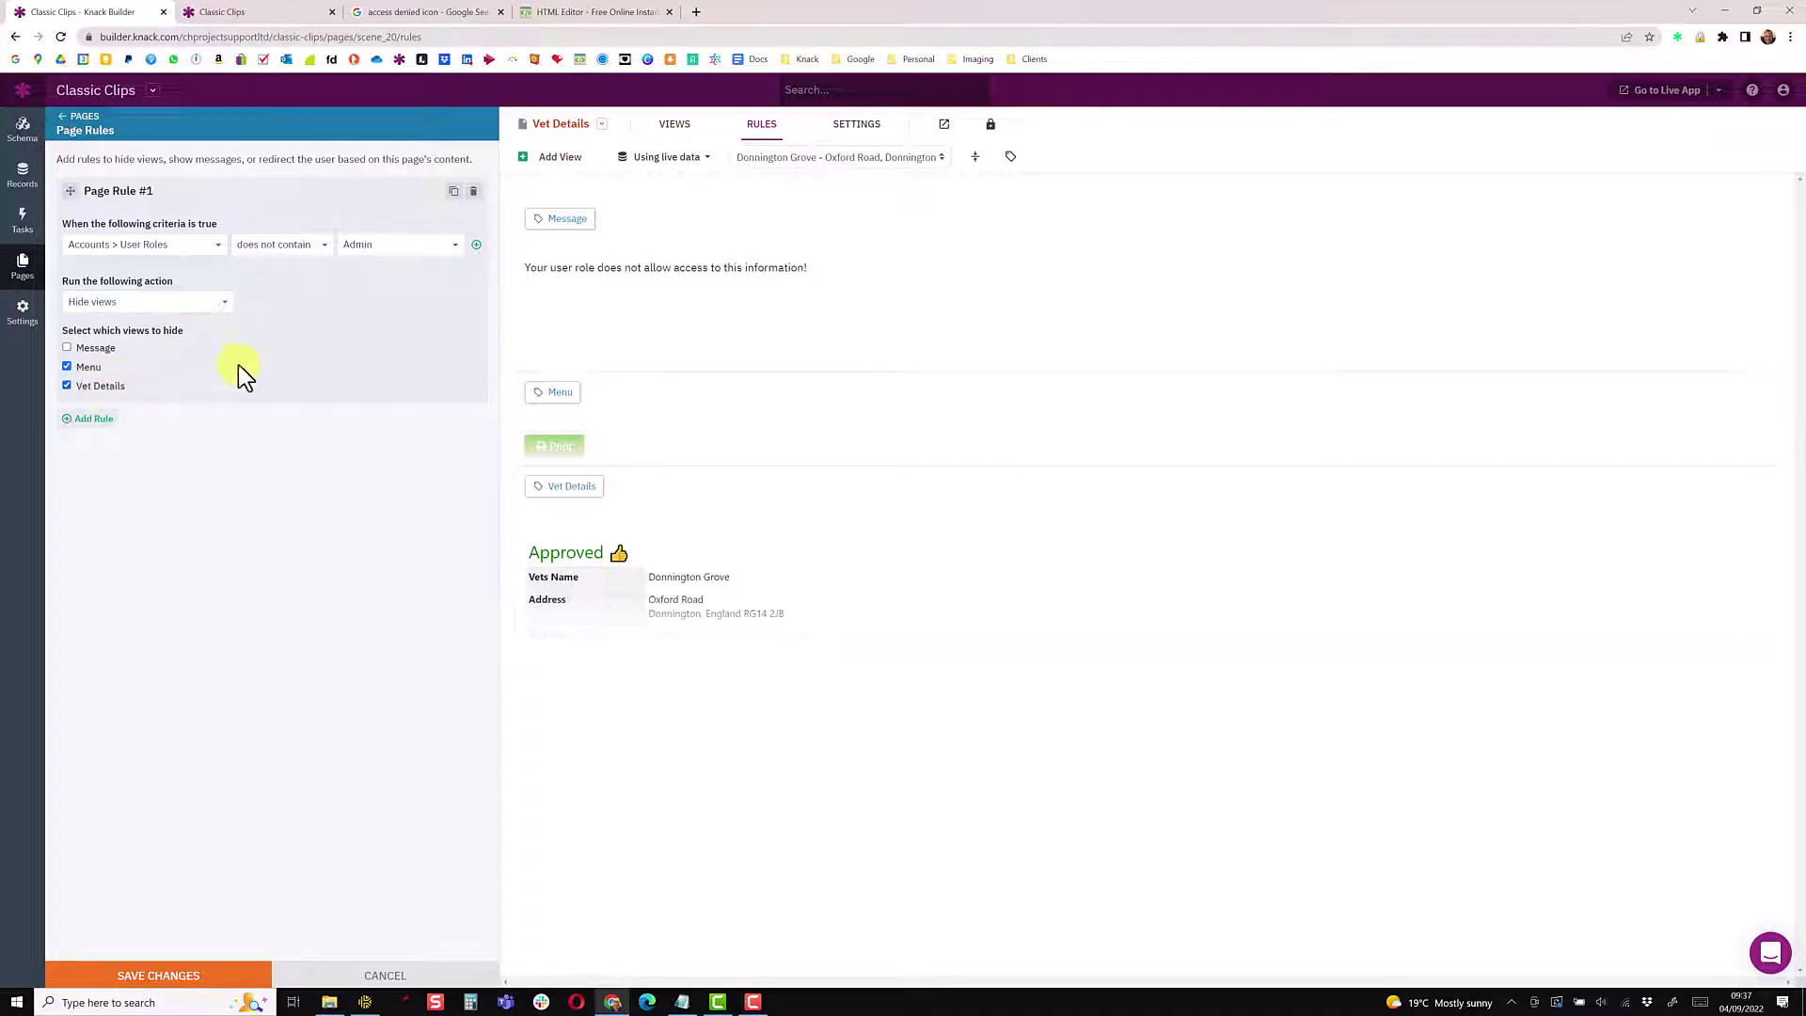
Duplicate the page rule, set its condition to "contains" Admin, make it hide only Message, and save the rules
click(455, 195)
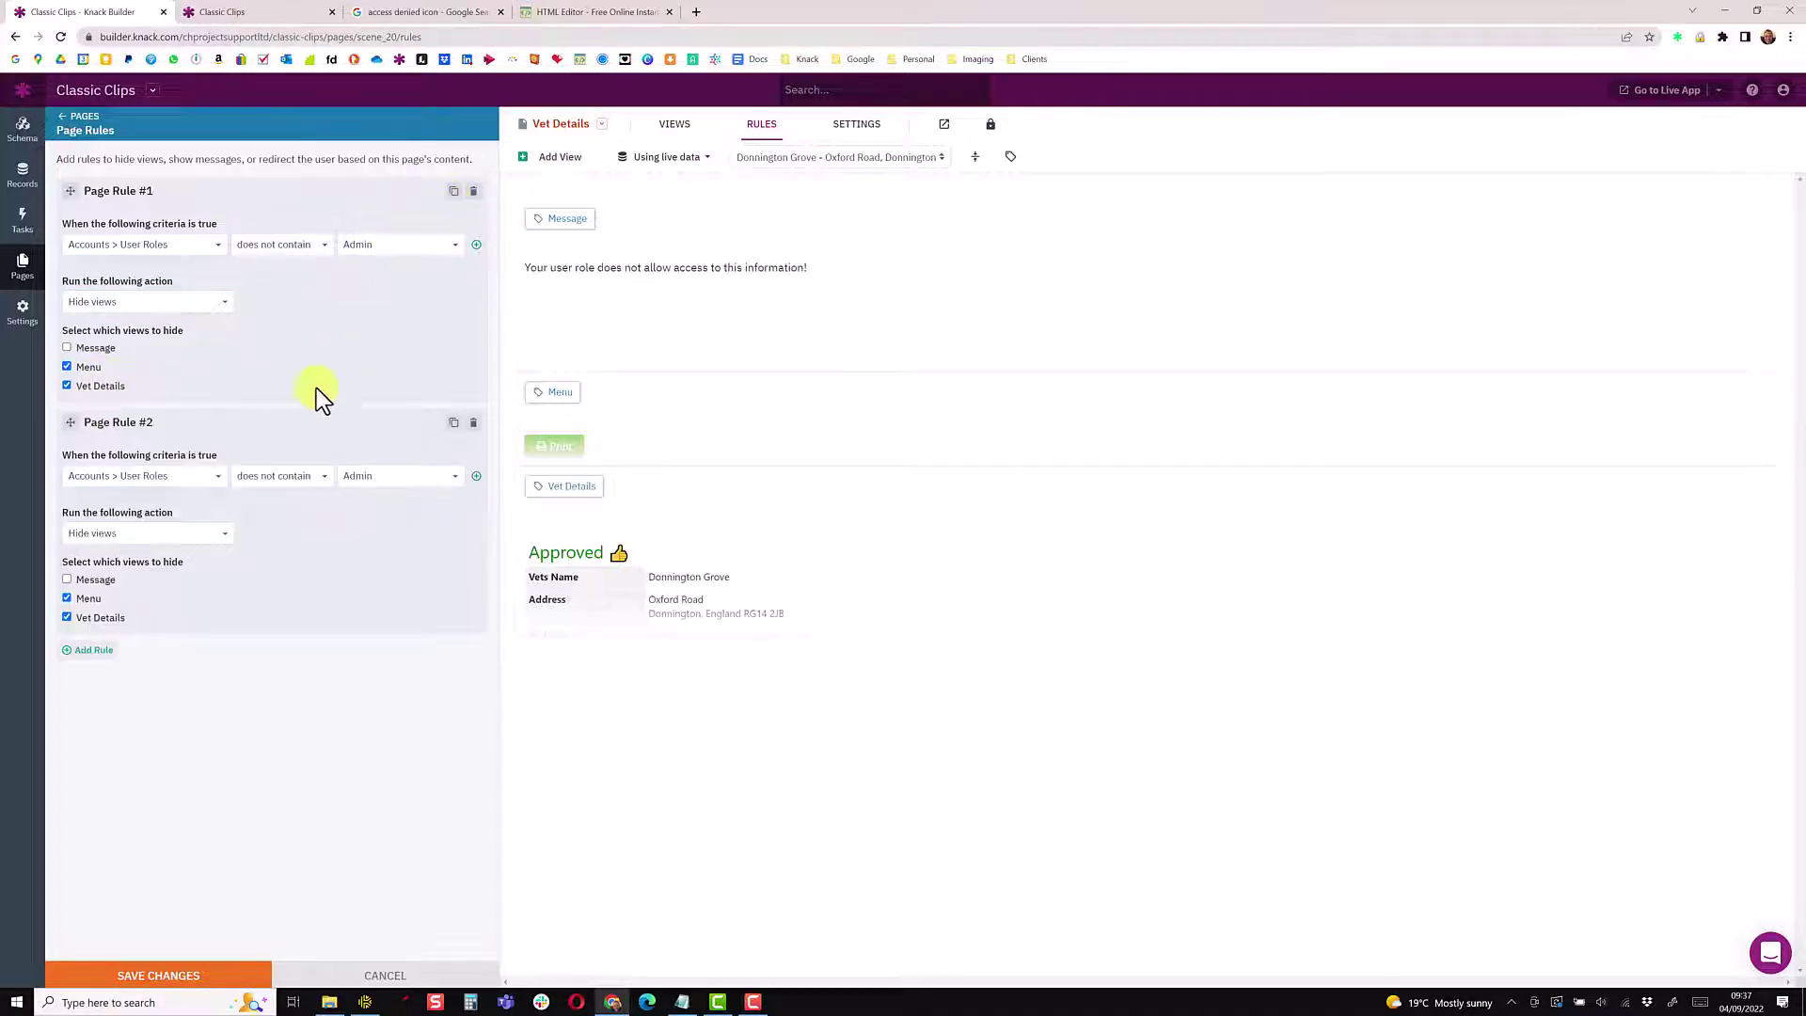
click(267, 470)
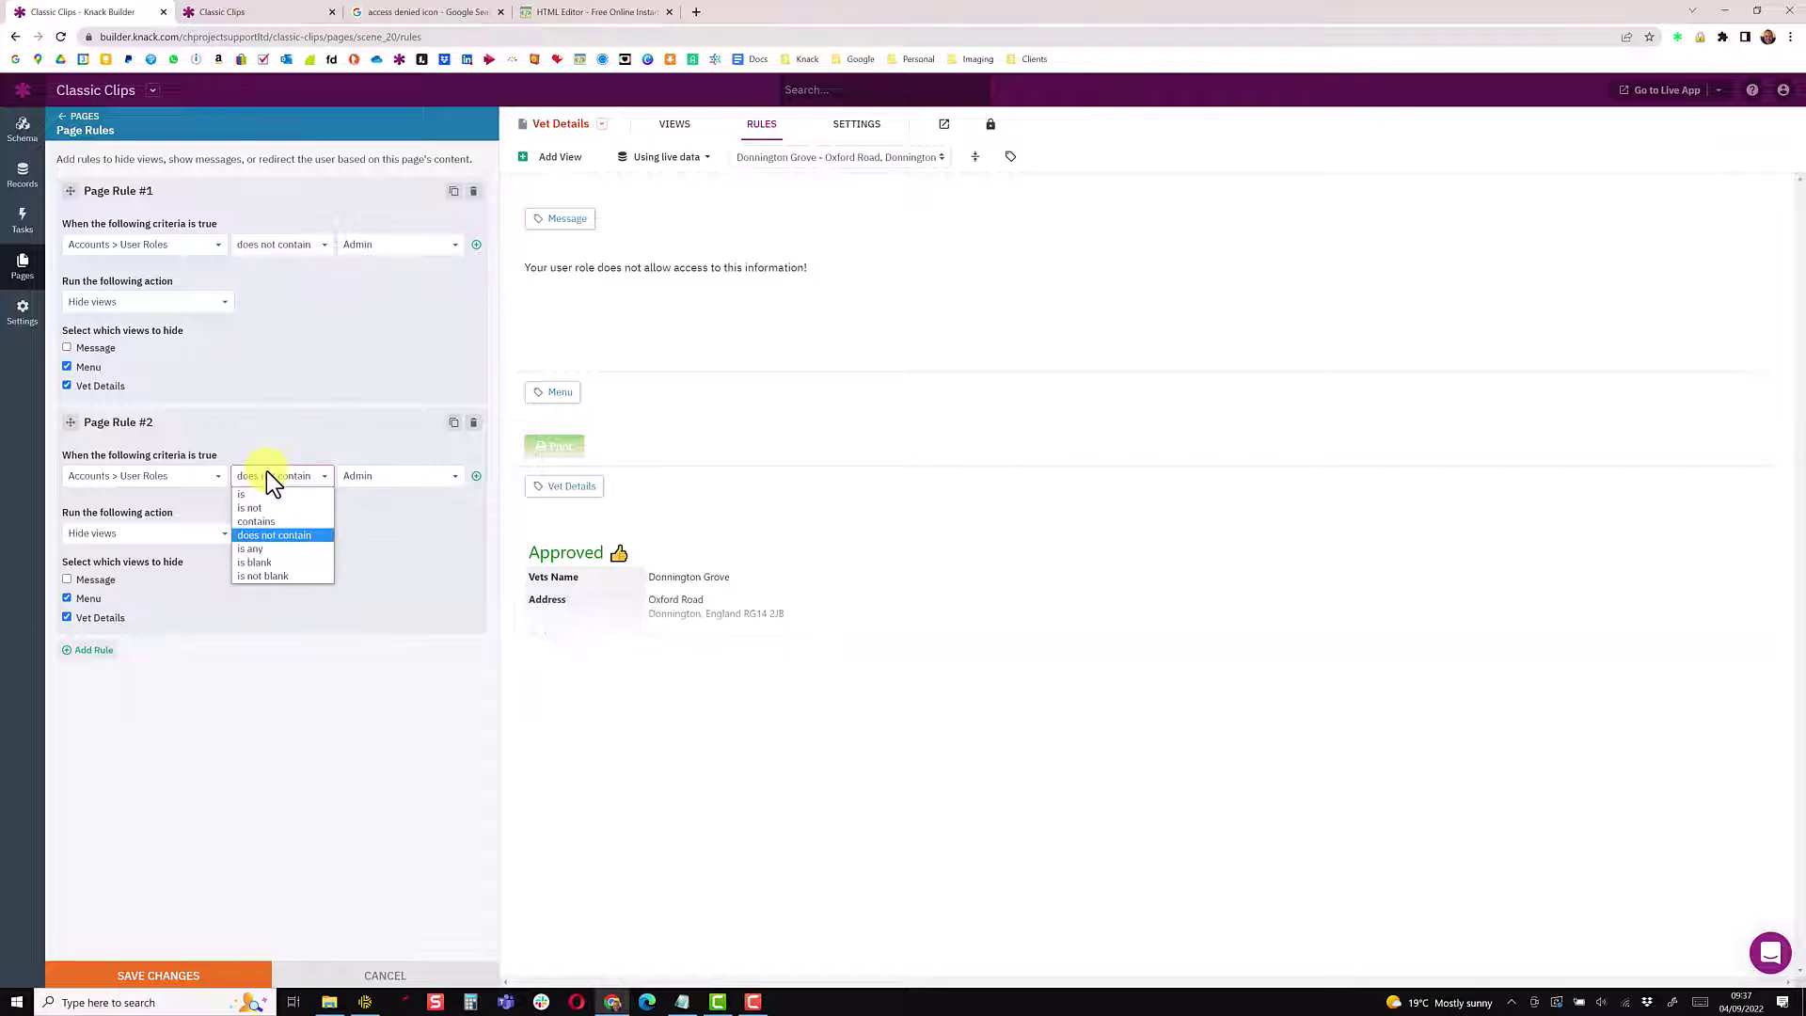
click(263, 521)
click(77, 601)
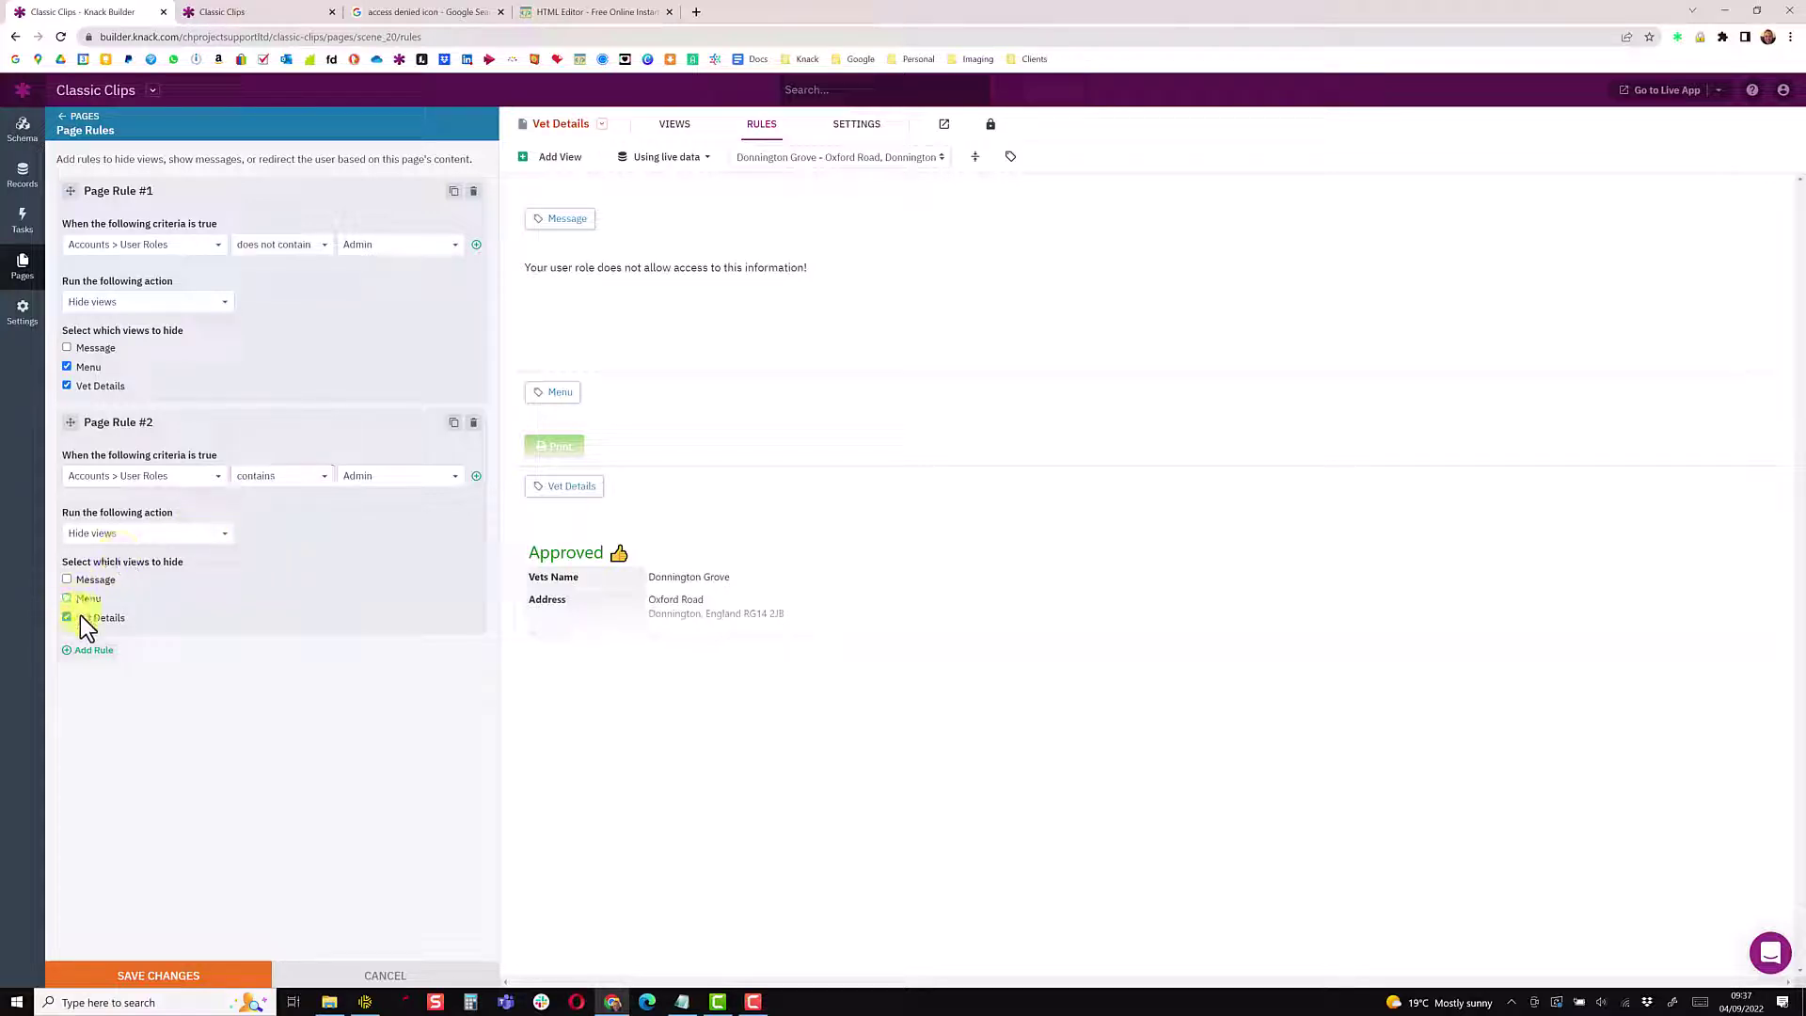
click(81, 615)
click(87, 580)
click(176, 978)
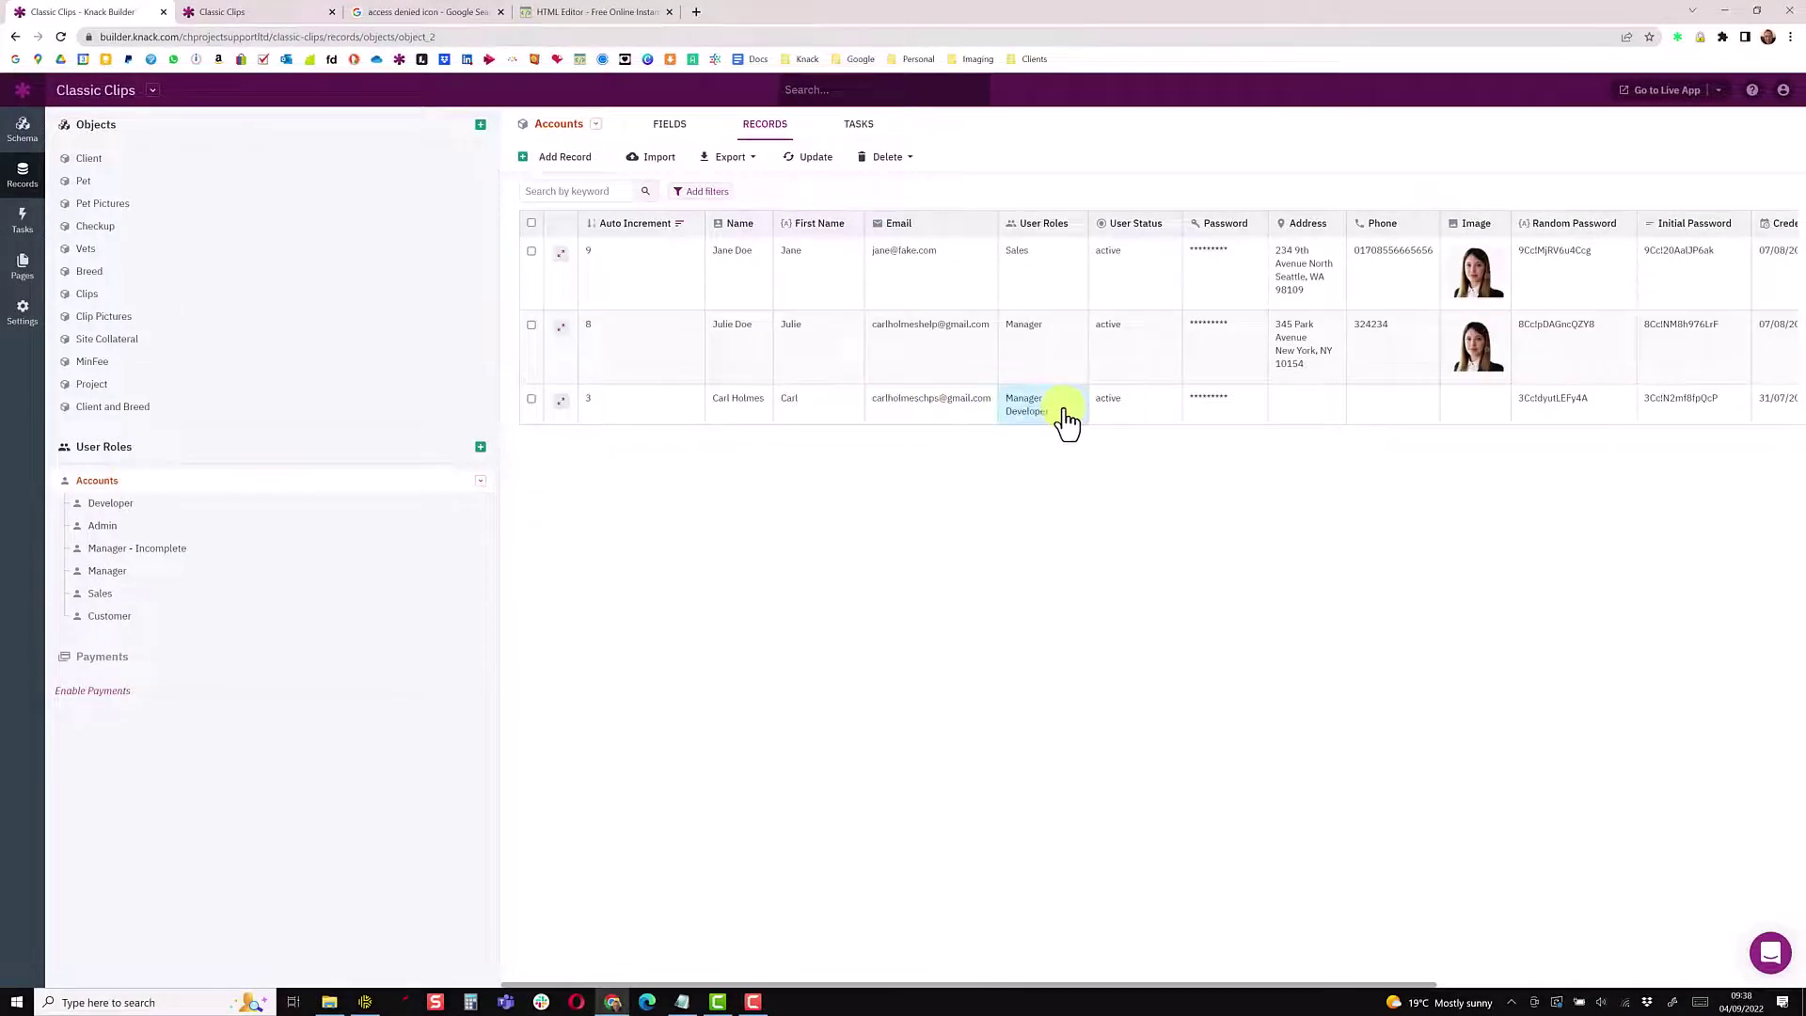
Reload the live app and open the Vet Details page for Donnington Grove to test access without the Admin role
click(256, 13)
click(60, 34)
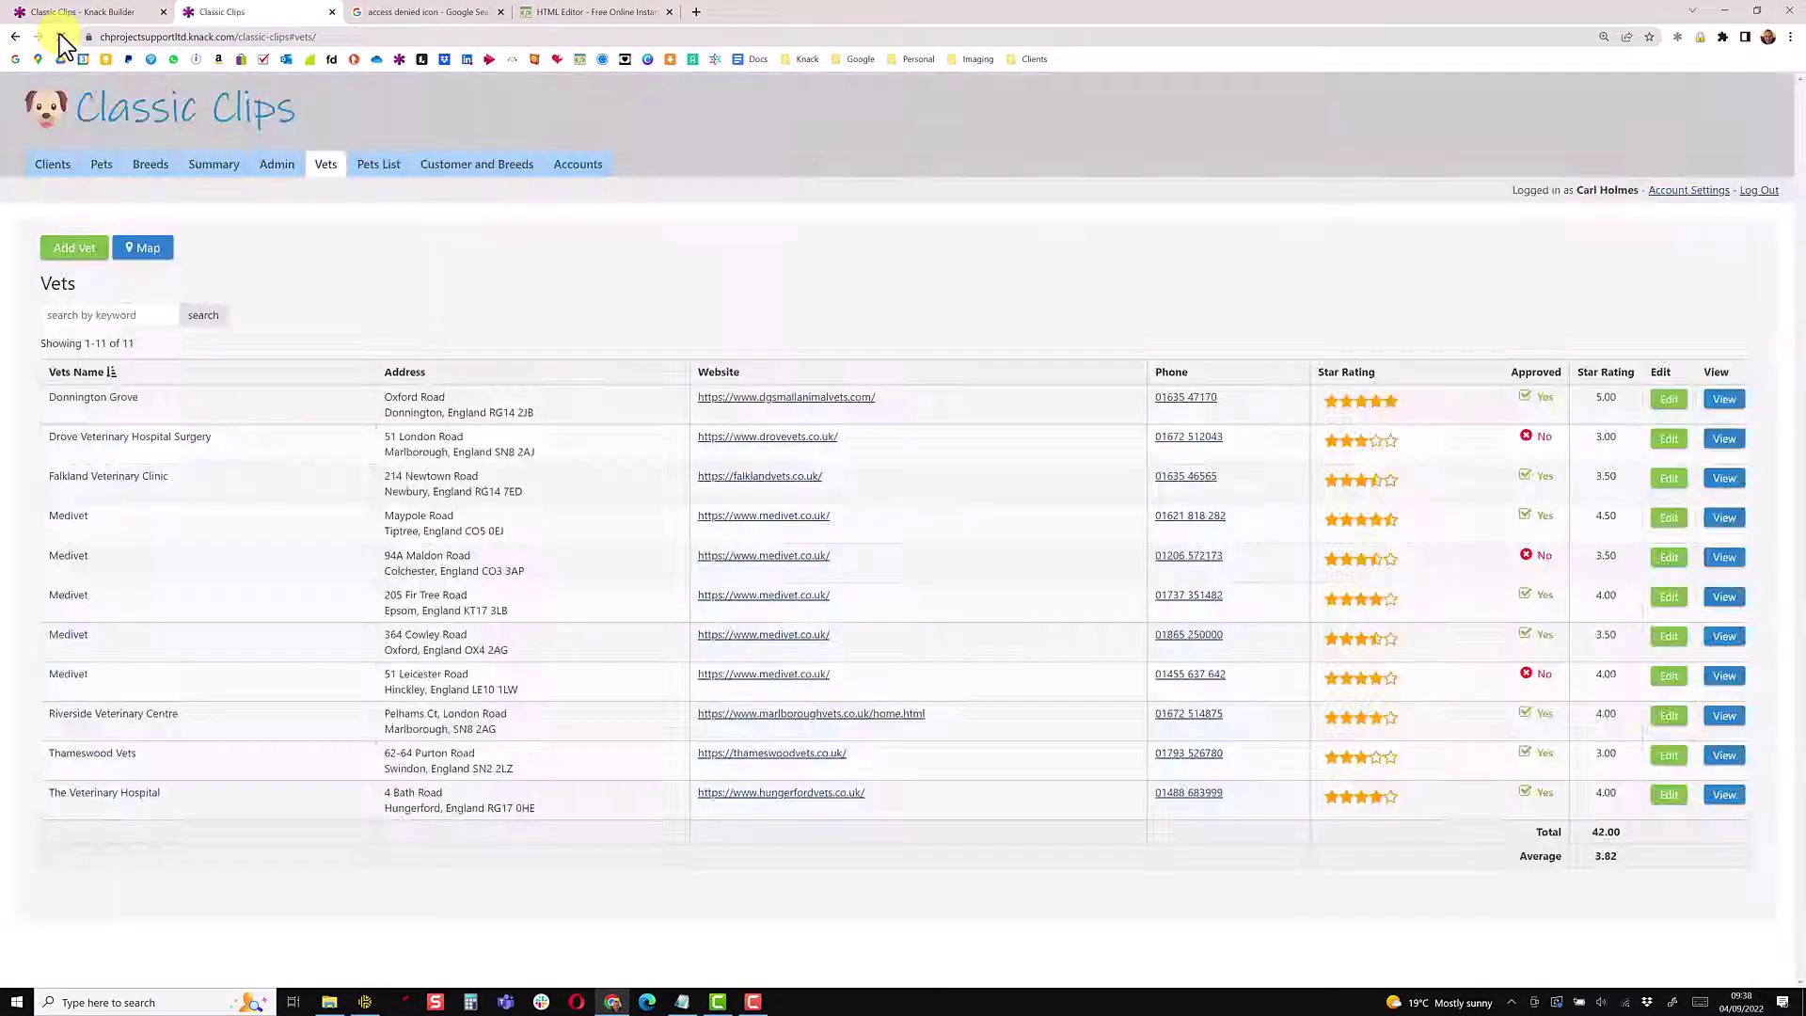
click(1721, 402)
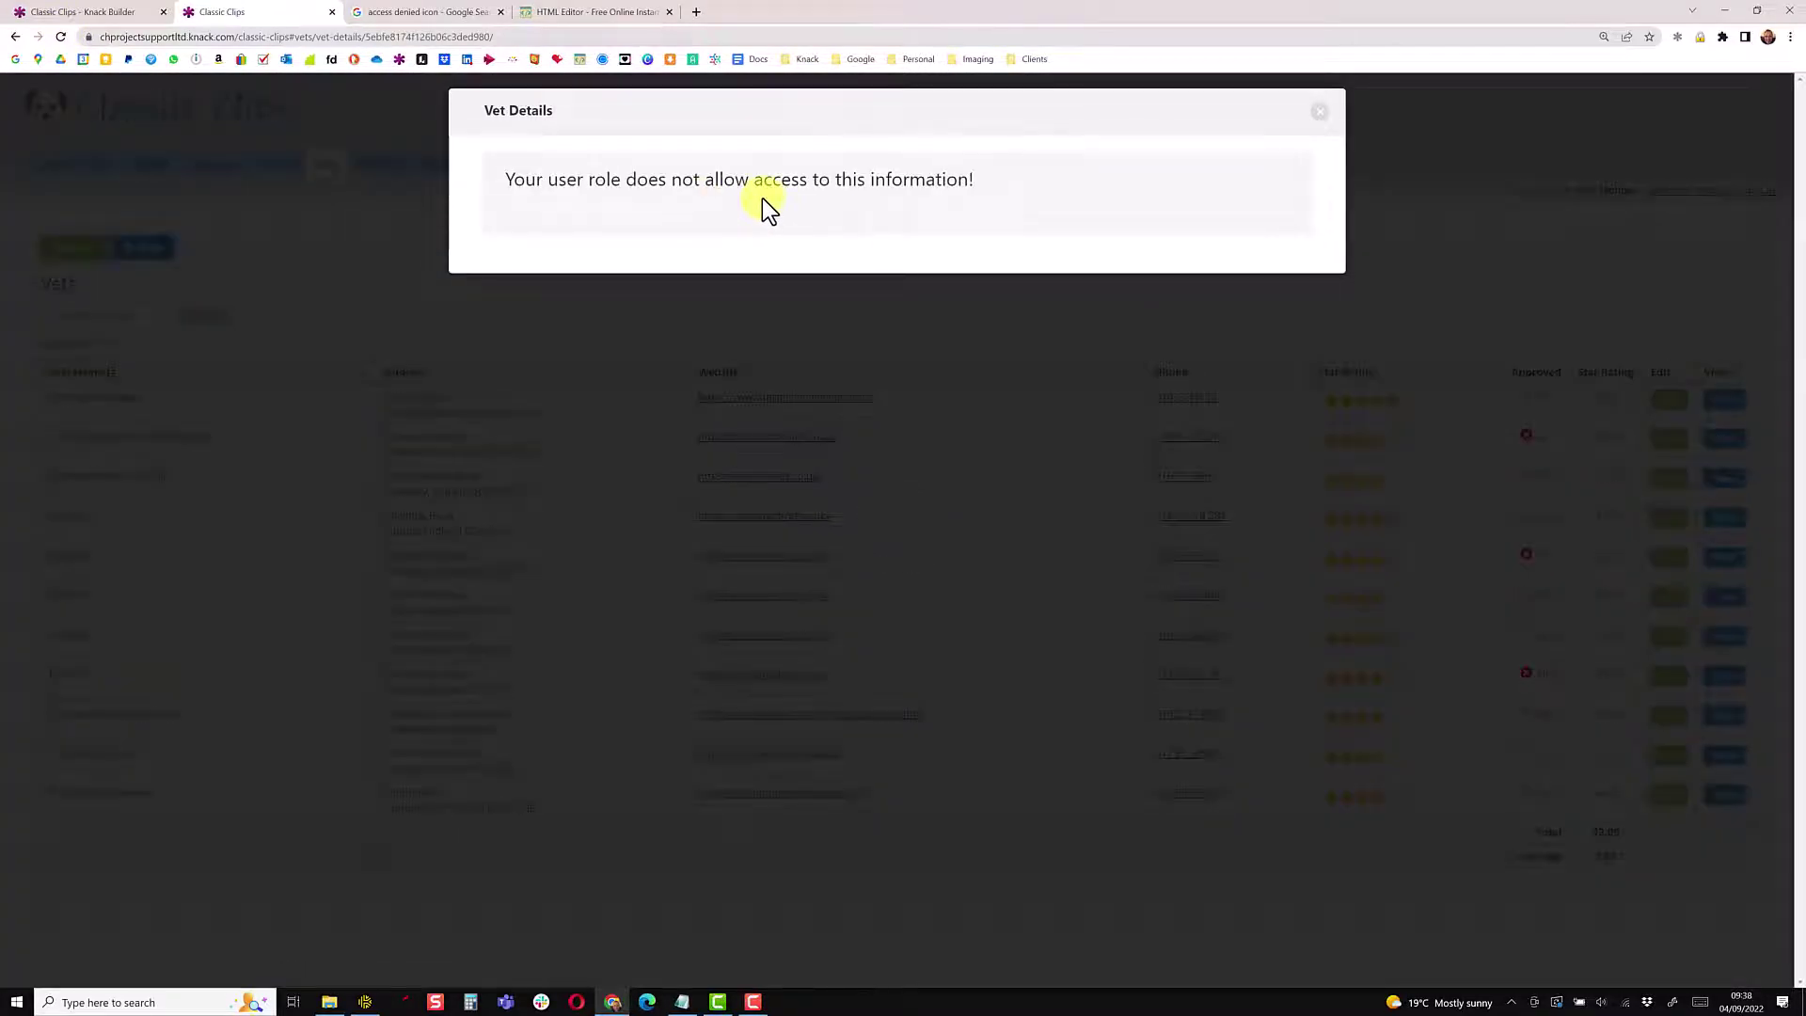
Add the Admin role back to the account that has the Manager and Developer roles
click(84, 12)
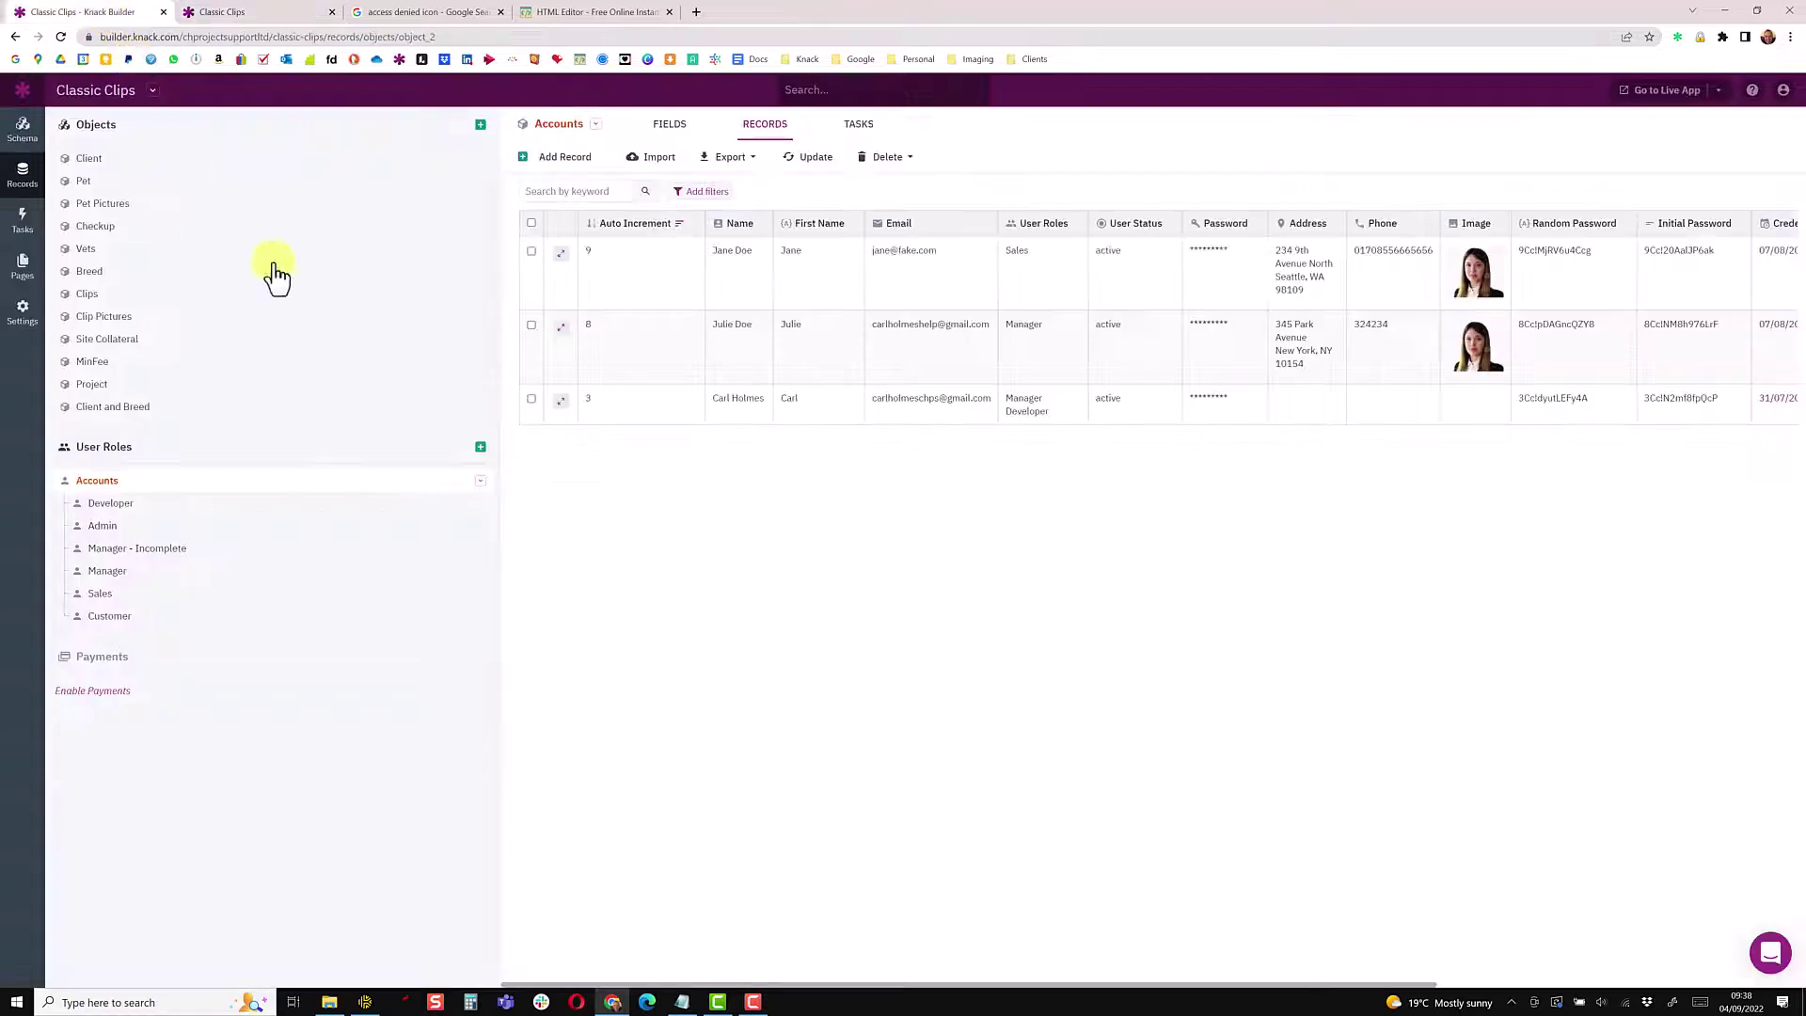
click(1057, 429)
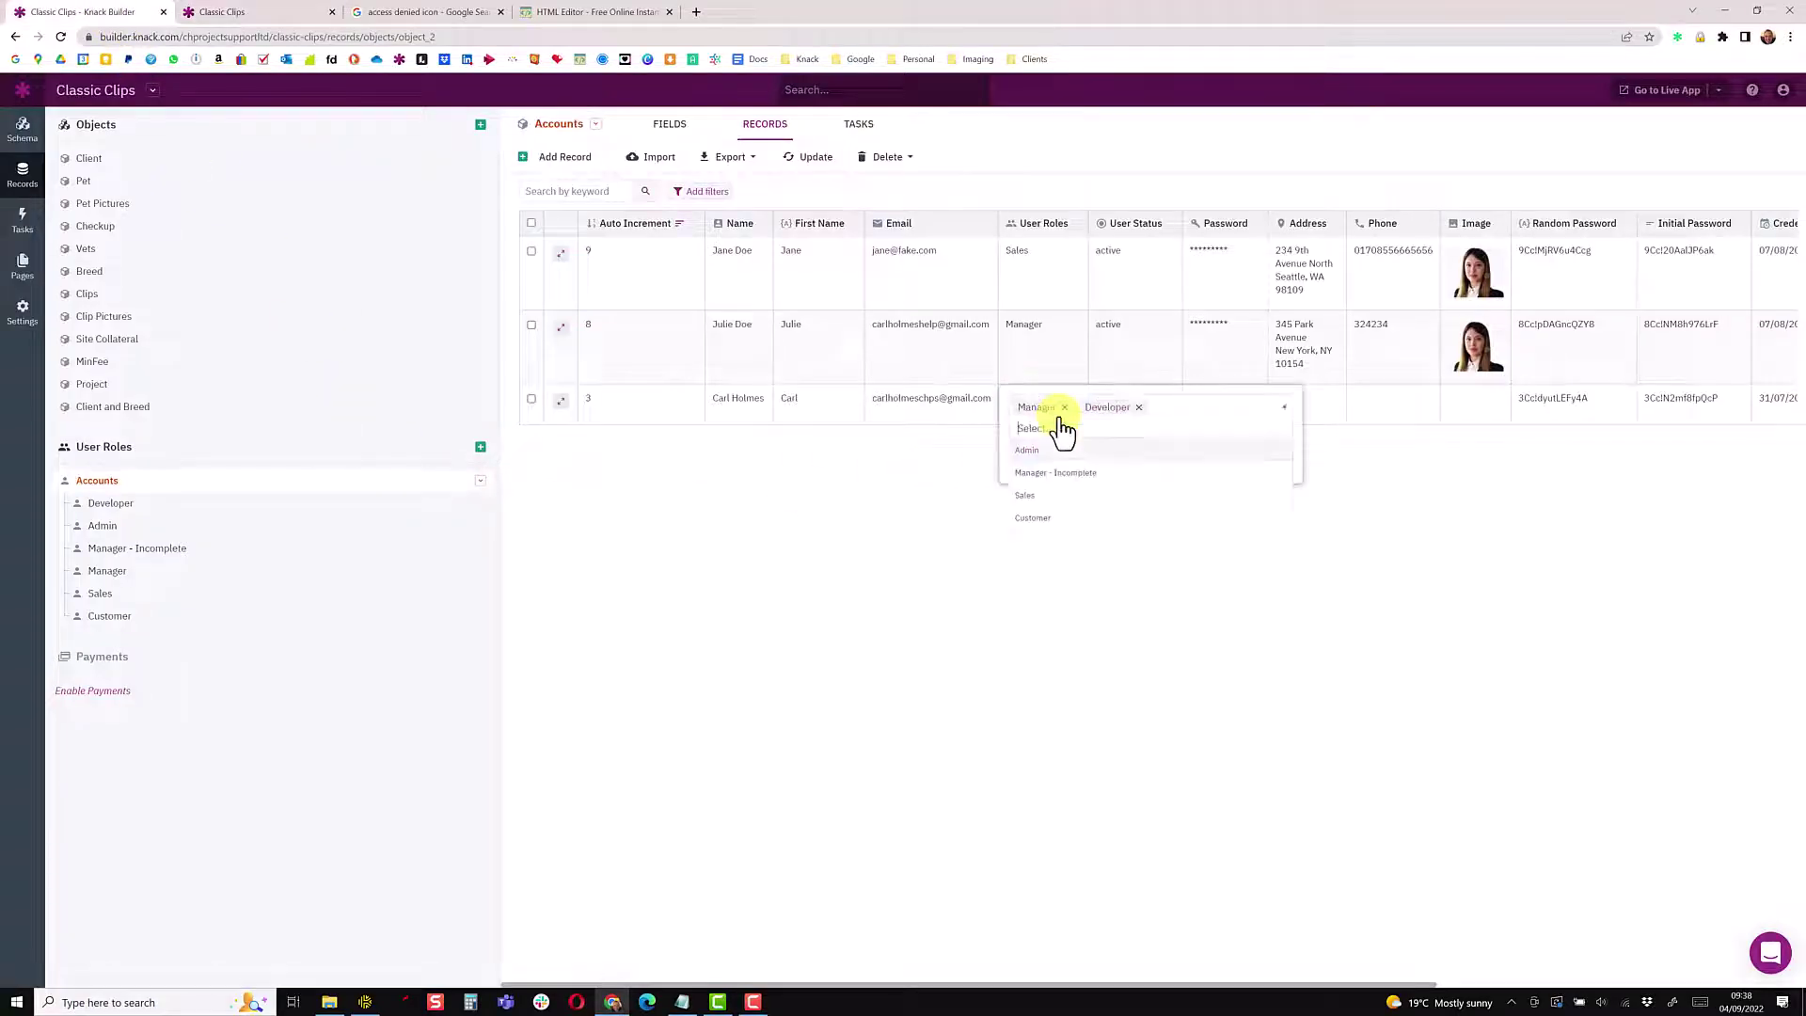
click(1031, 444)
click(1100, 441)
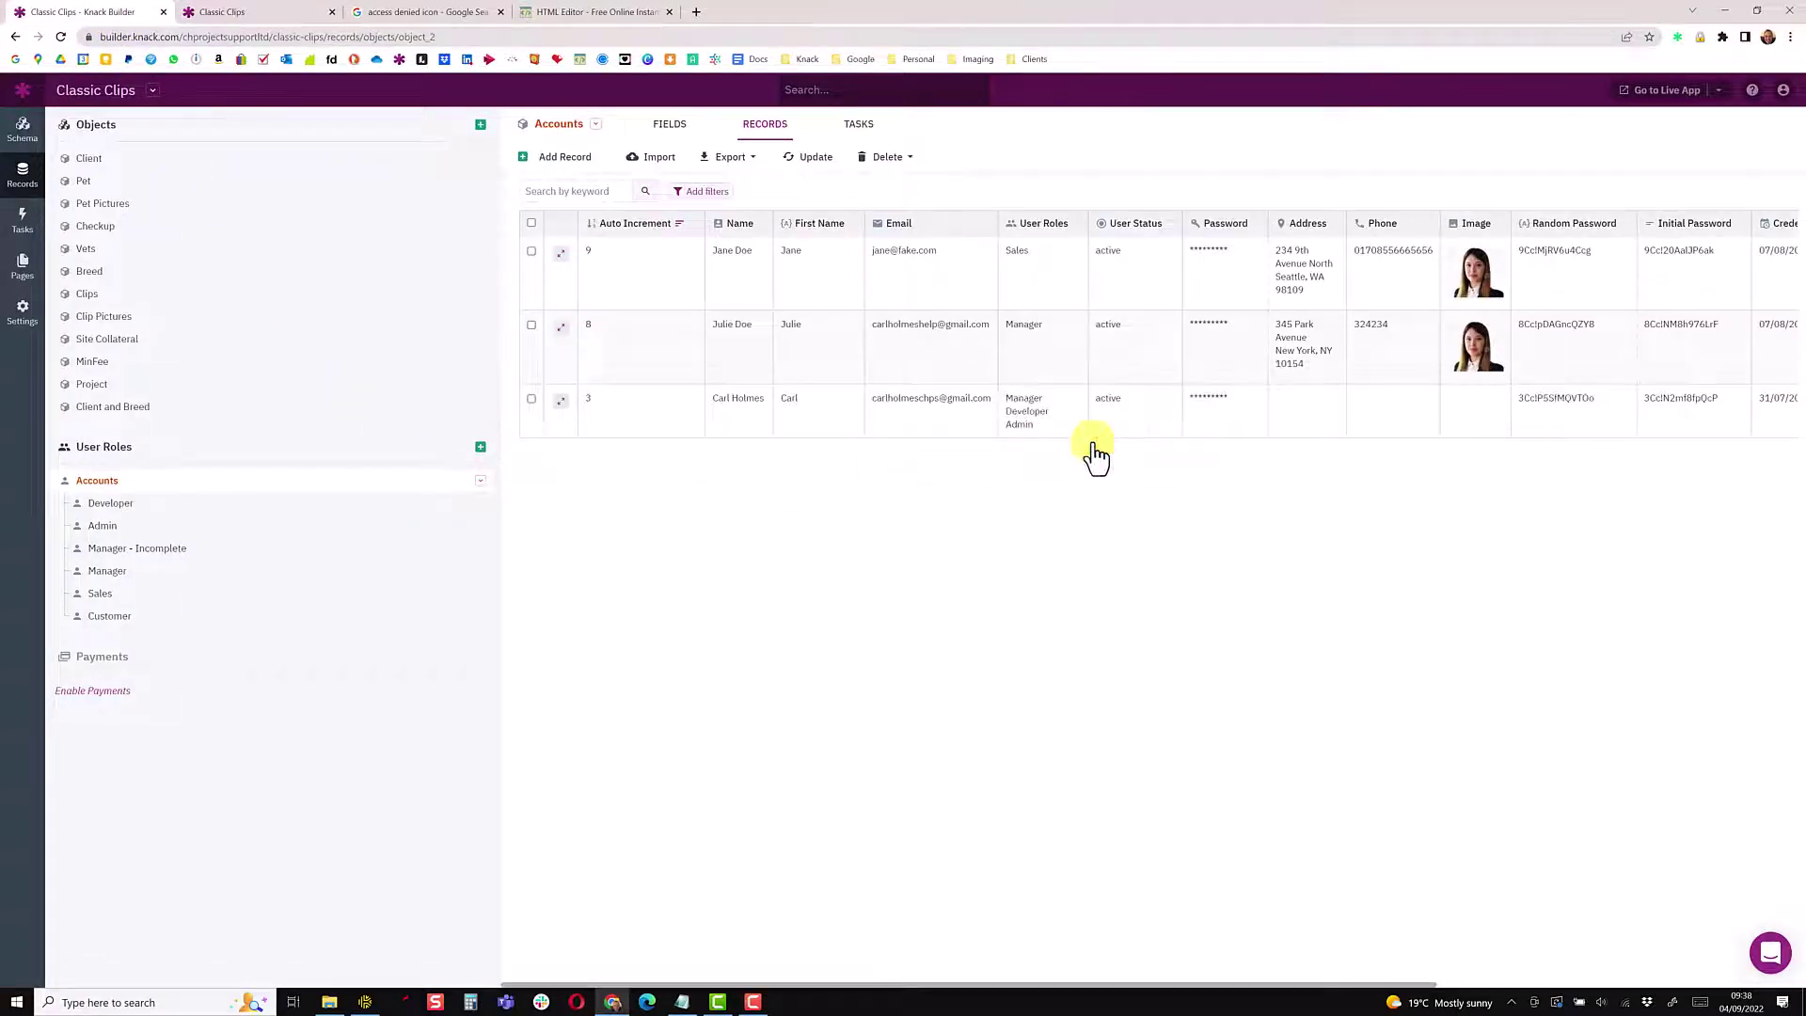
Close the Vet Details pop-up, reload the live app, and reopen the Donnington Grove details to test Admin access
click(246, 12)
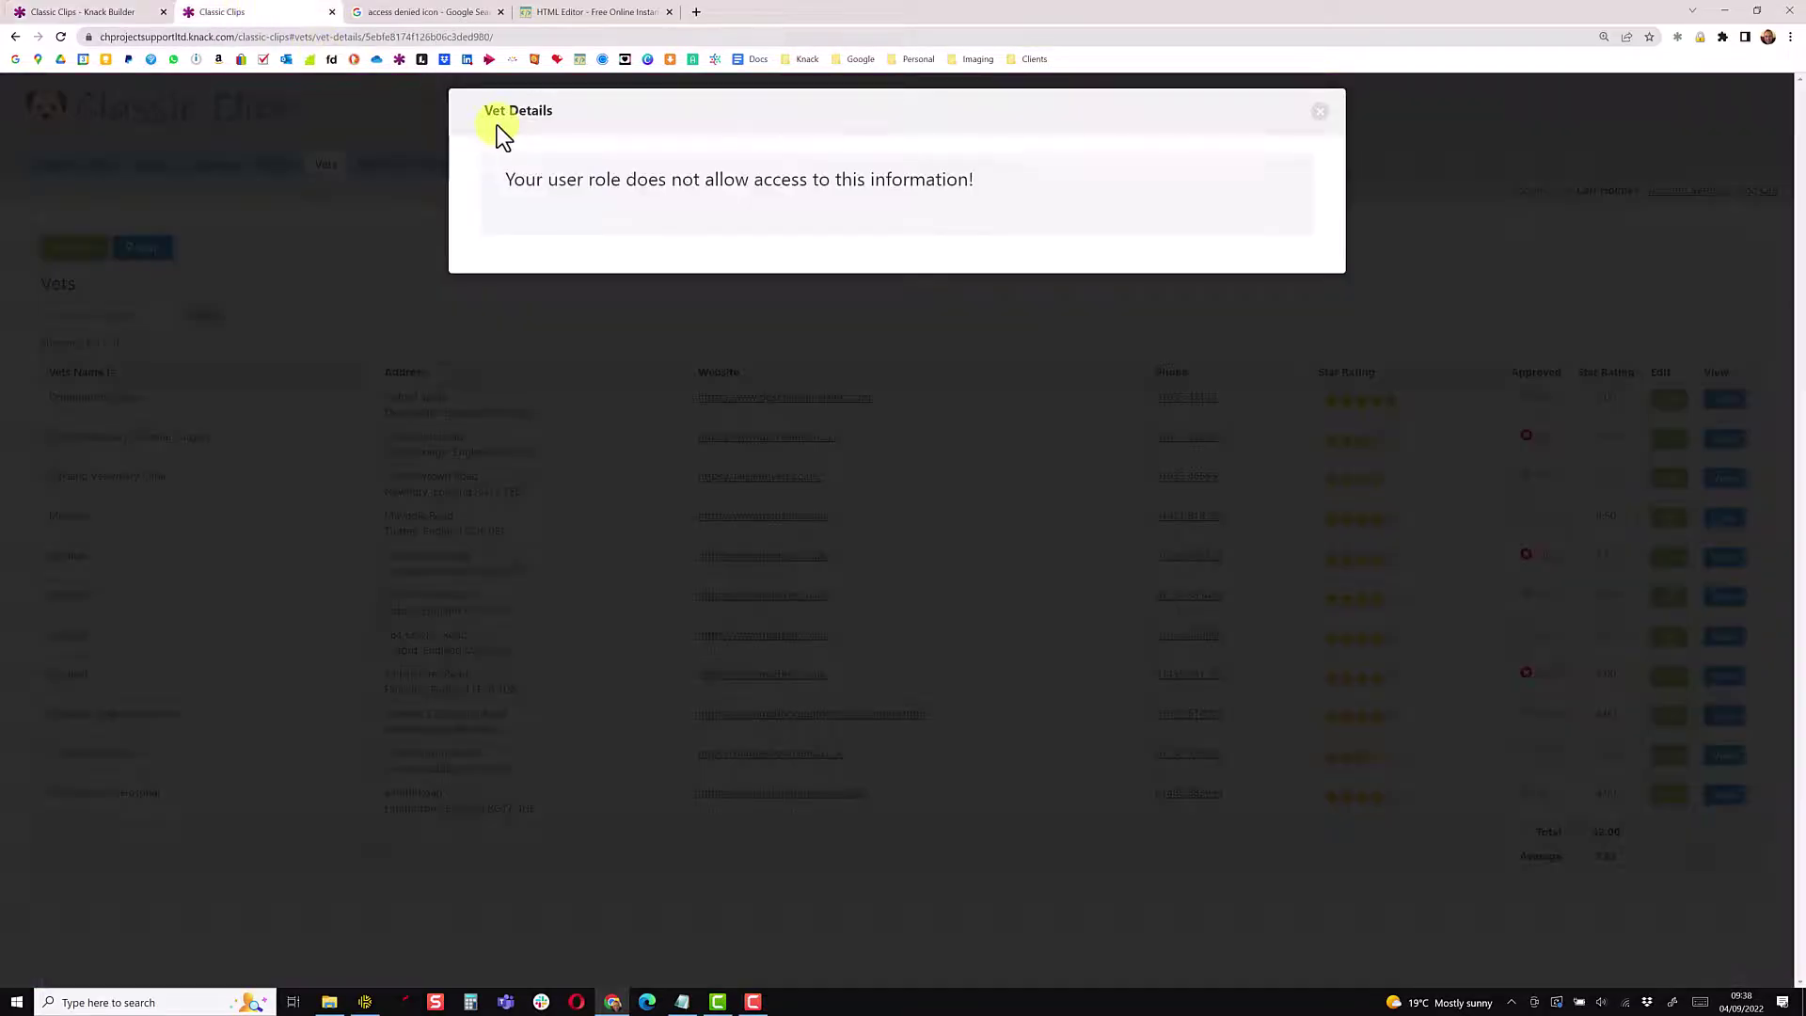
click(1325, 115)
click(60, 32)
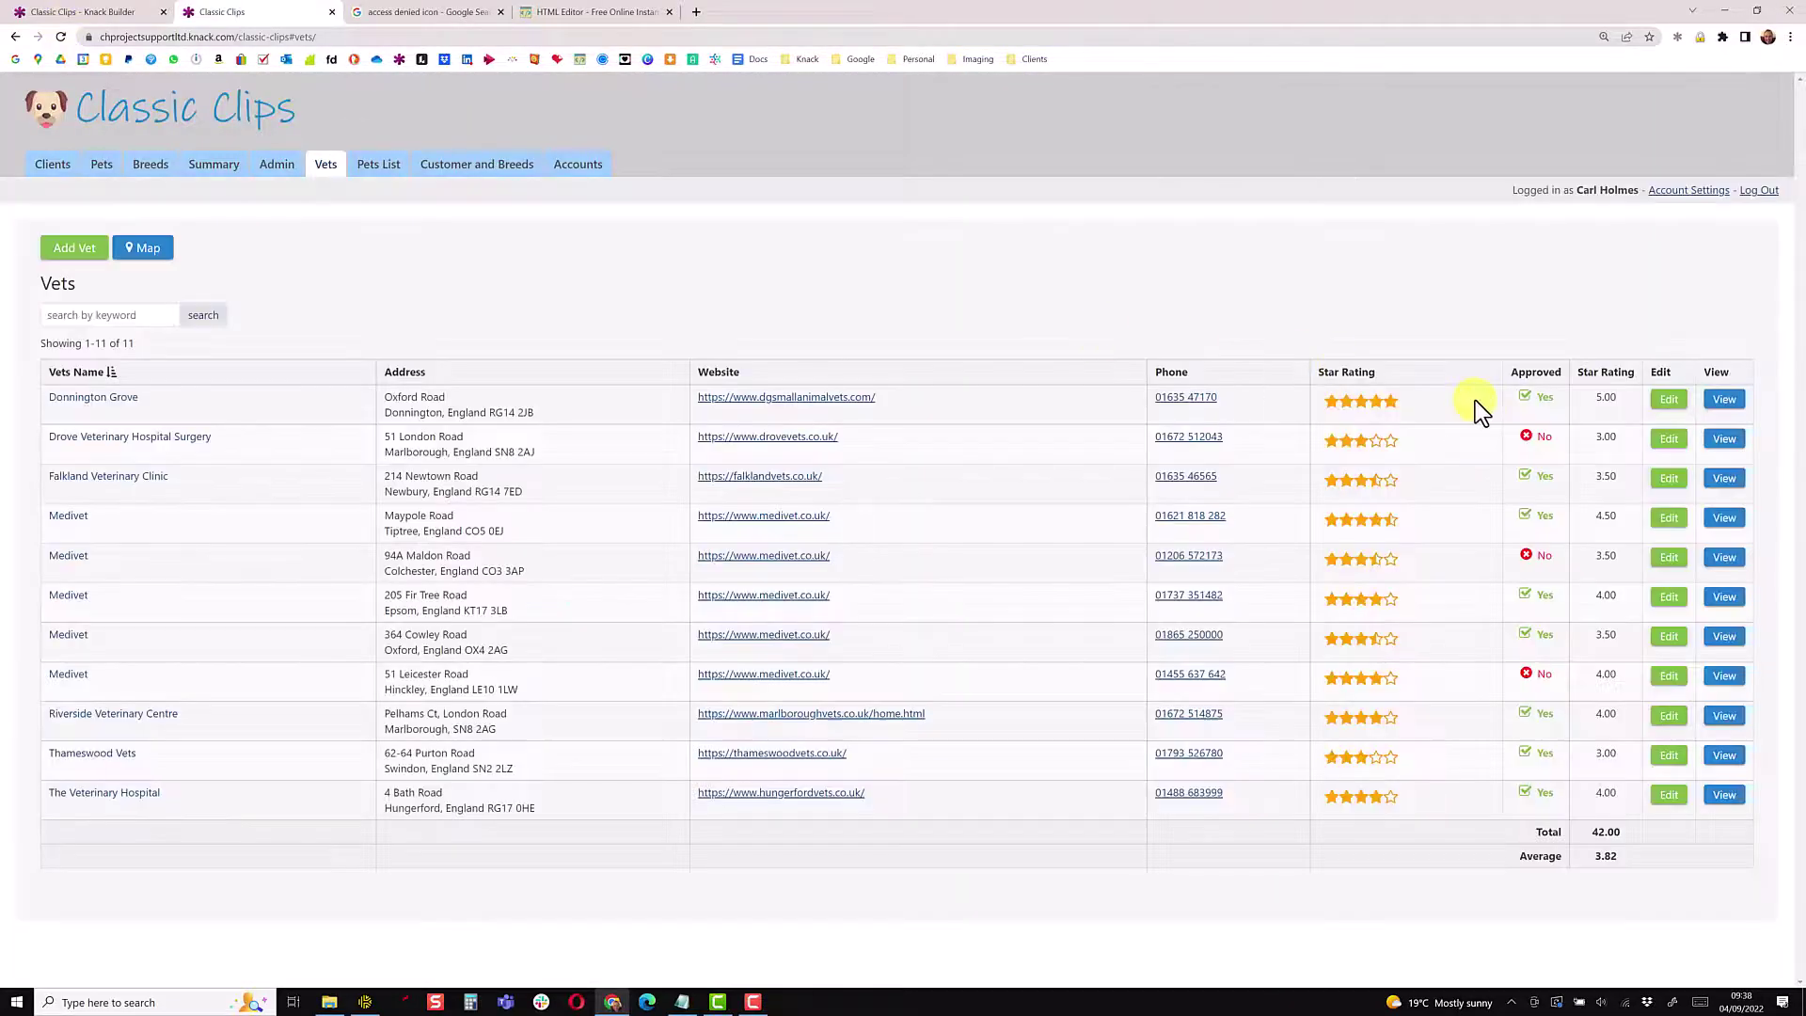
click(1725, 399)
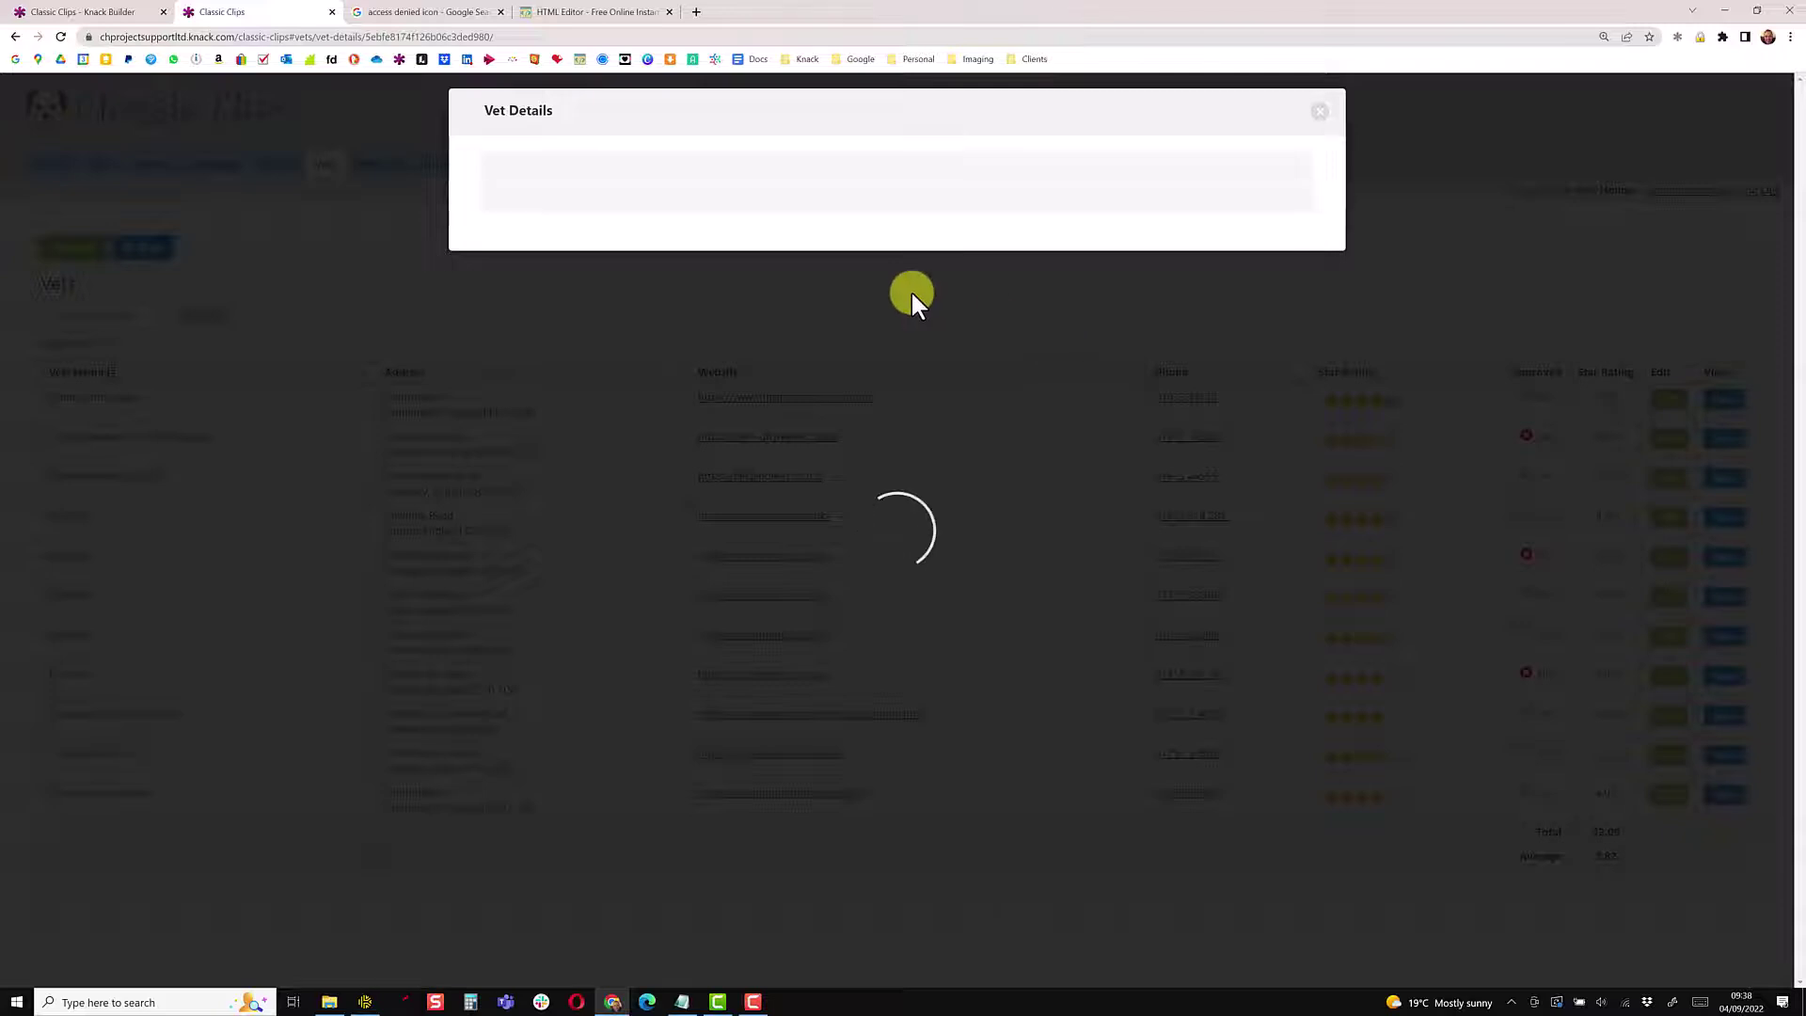